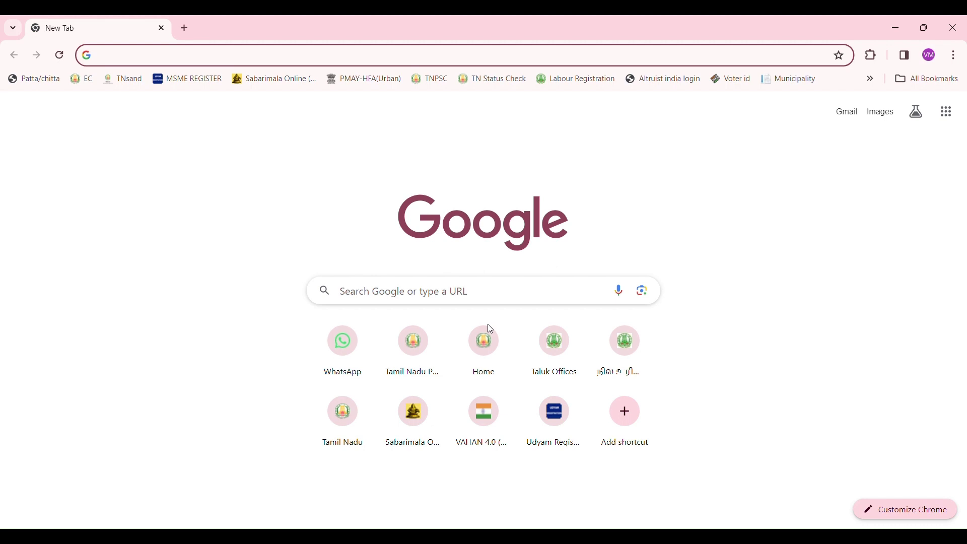
Search Google for 'TNPSC' from the Chrome address bar.
{"action": "type", "text": "TNPSC"}
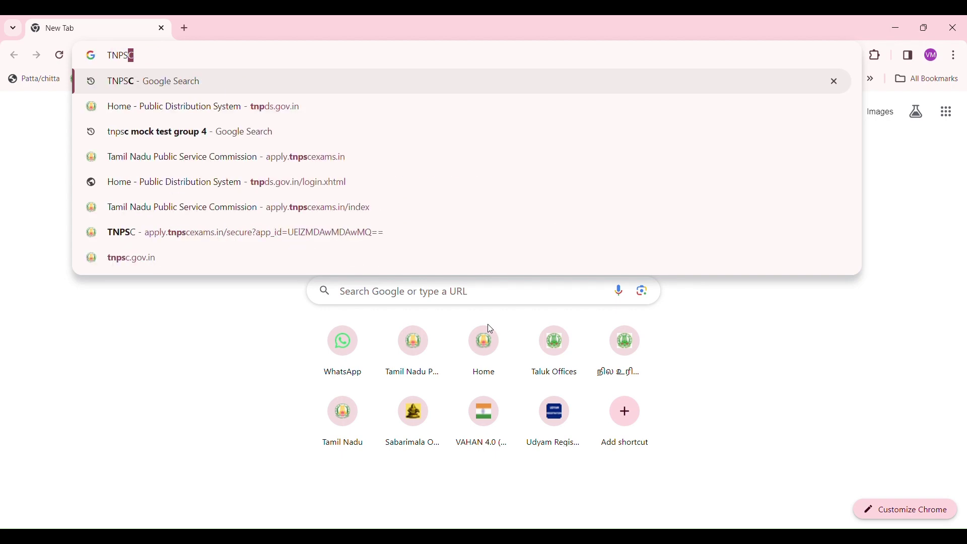
{"action": "key", "text": "Return"}
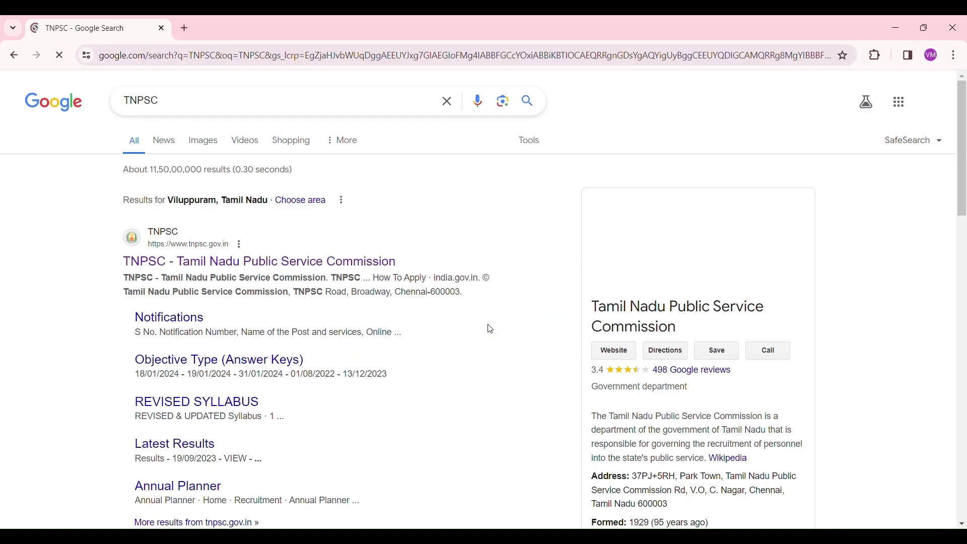
Go from tnpsc.gov.in to the Apply Online portal and switch it to English.
{"action": "left_click", "coordinate": [215, 274]}
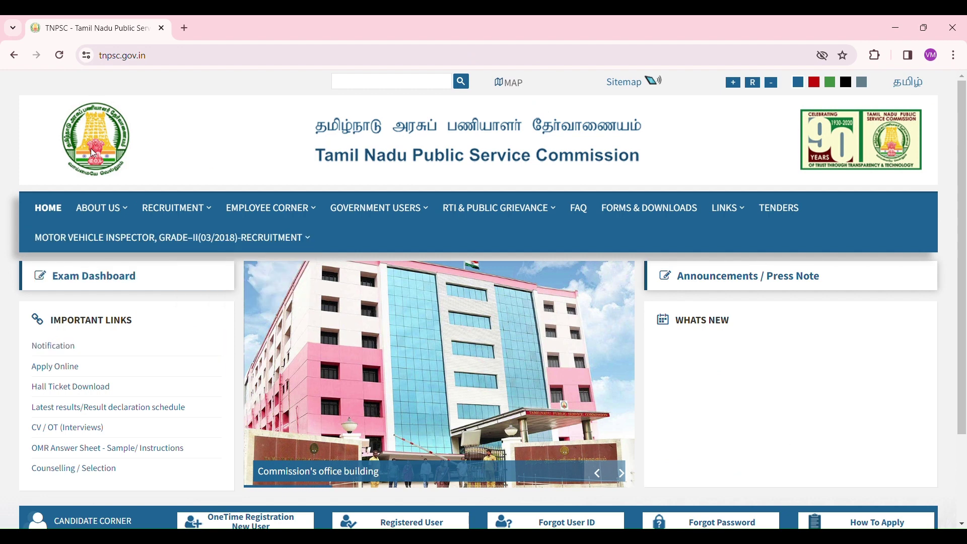
{"action": "left_click", "coordinate": [59, 368]}
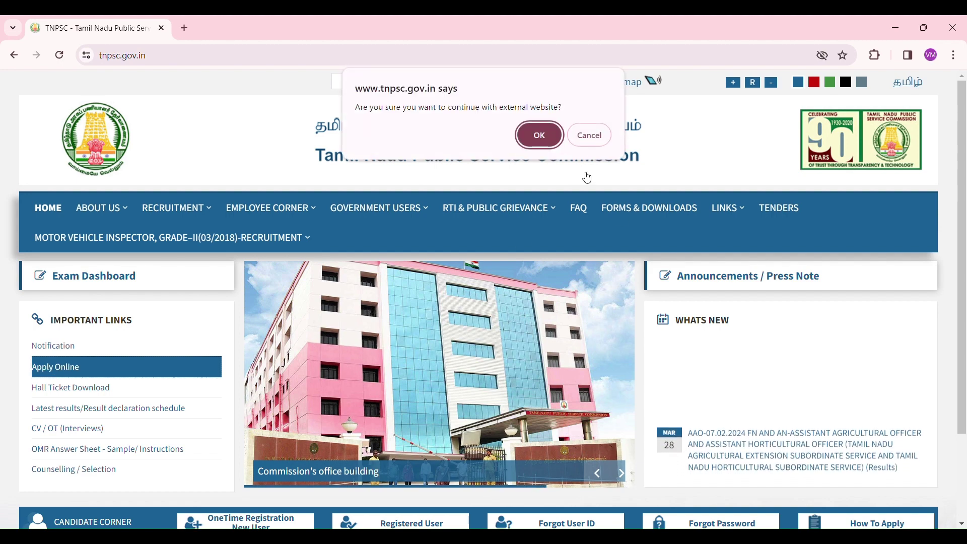
{"action": "left_click", "coordinate": [542, 134]}
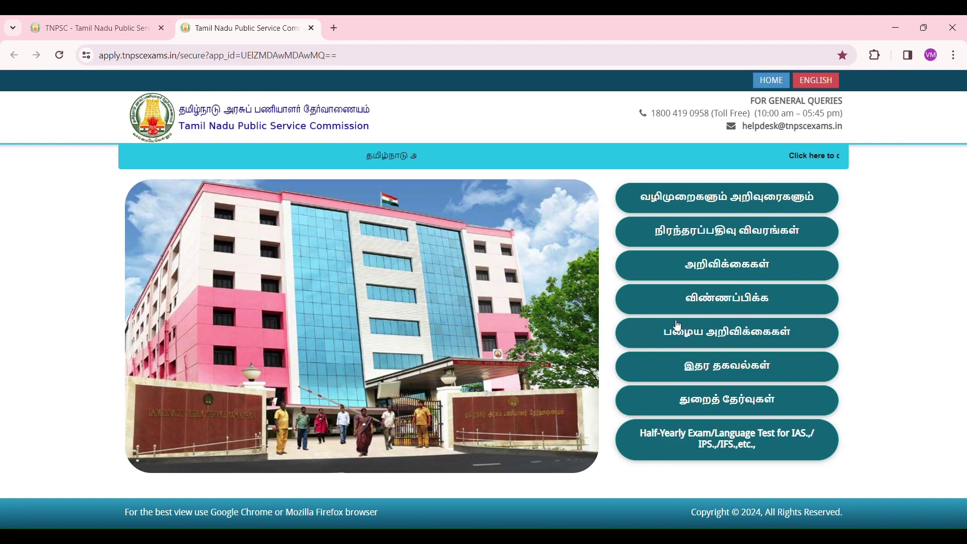
{"action": "left_click", "coordinate": [811, 81]}
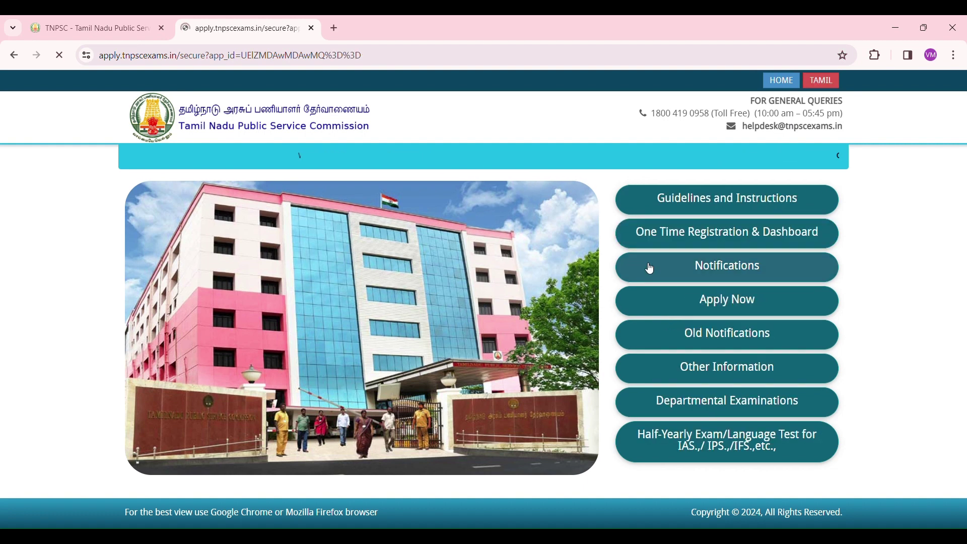
Check Group I notification 04/2024's dates, 28/03/2024 to 27/04/2024, and apply for it.
{"action": "left_click", "coordinate": [732, 303]}
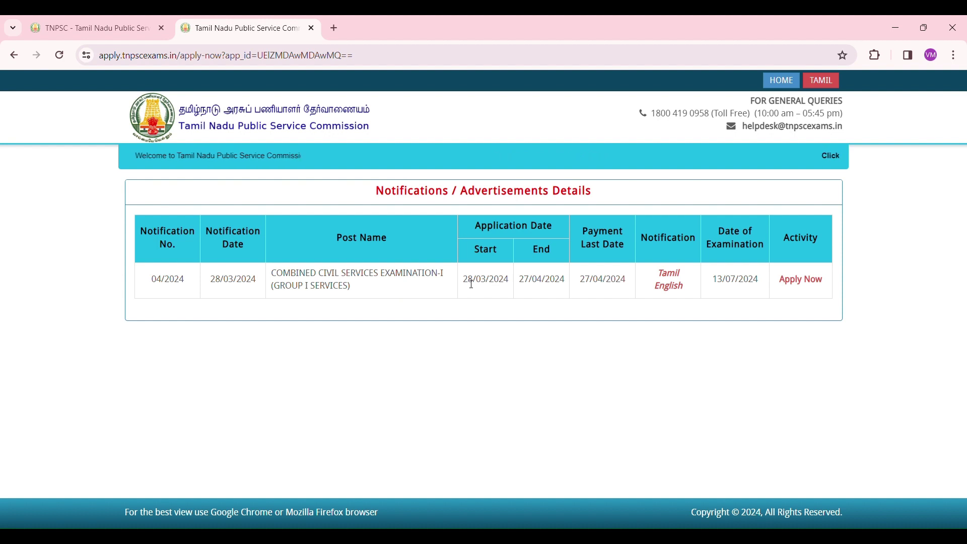
{"action": "left_click_drag", "start_coordinate": [468, 281], "coordinate": [490, 281]}
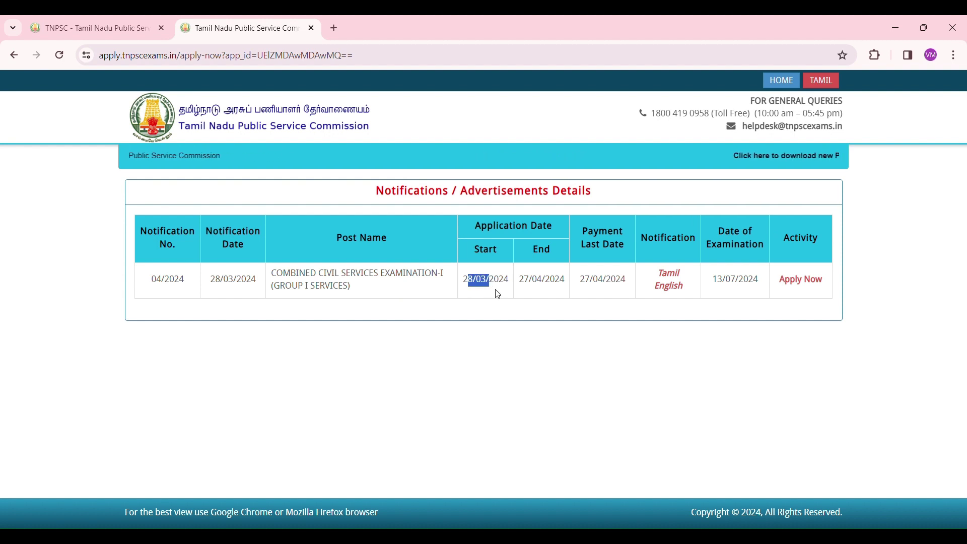
{"action": "left_click", "coordinate": [497, 294]}
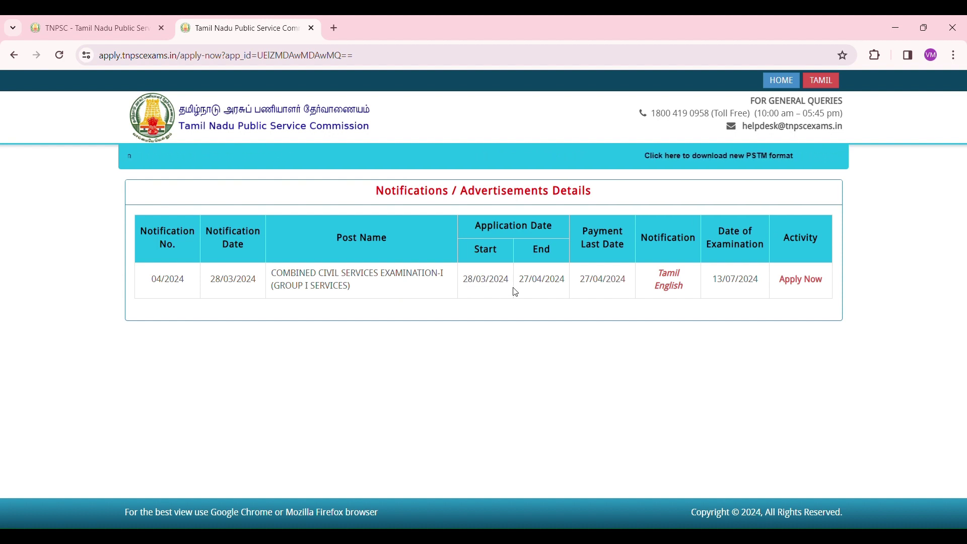
{"action": "left_click_drag", "start_coordinate": [529, 281], "coordinate": [556, 280]}
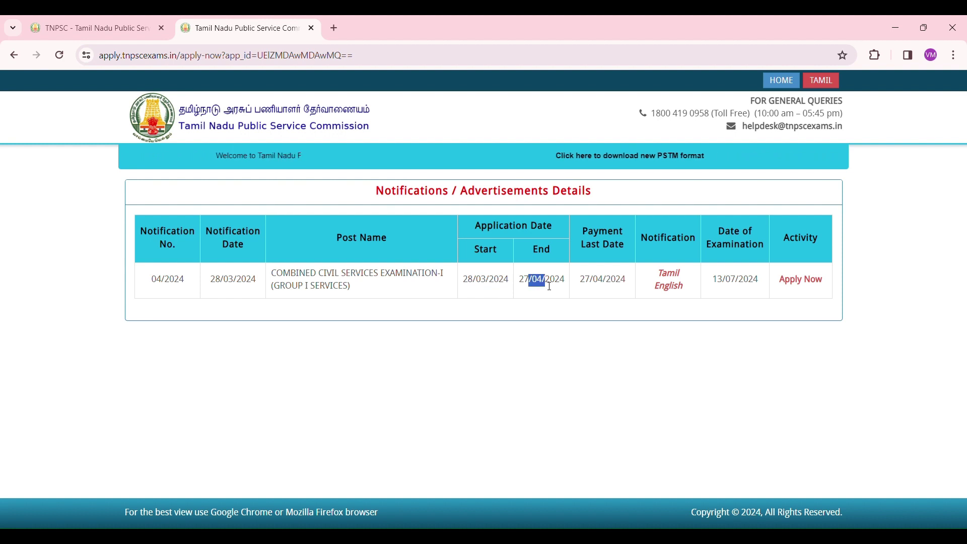
{"action": "left_click", "coordinate": [586, 315]}
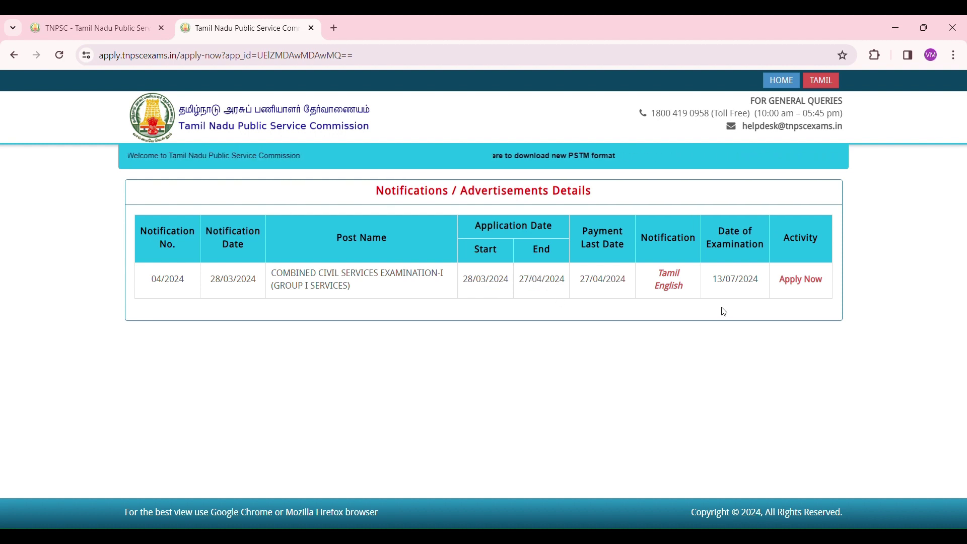
{"action": "left_click", "coordinate": [815, 286]}
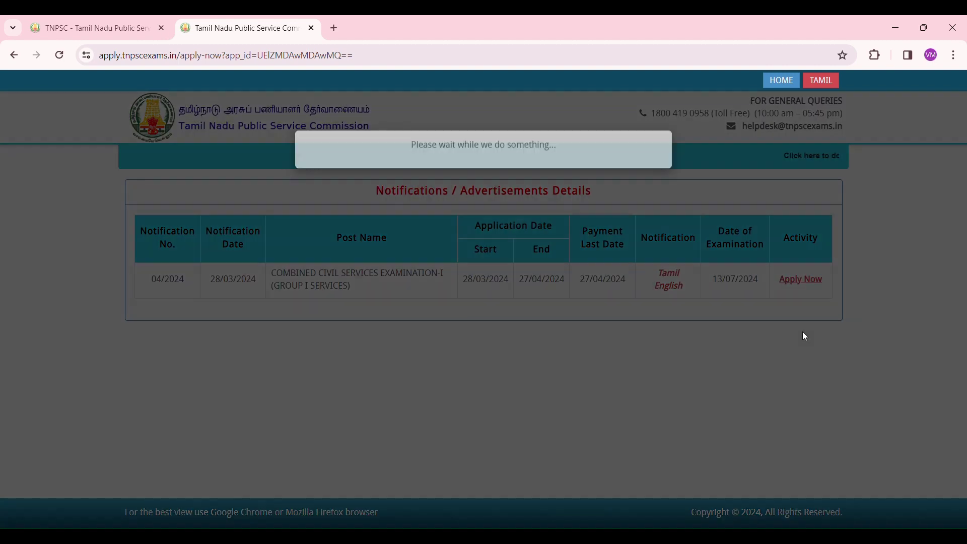
Sign in with the candidate's login ID, password and captcha answer.
{"action": "left_click", "coordinate": [357, 211]}
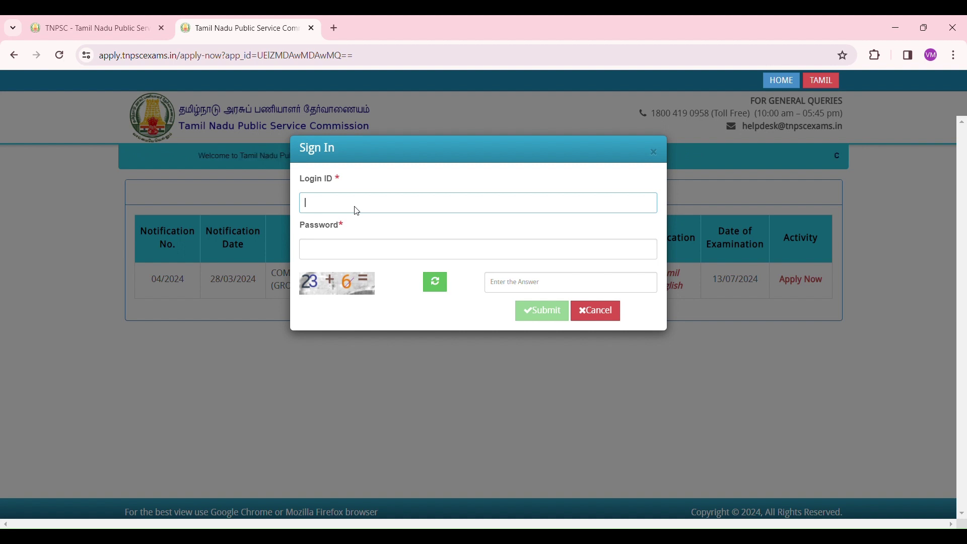
{"action": "type", "text": "11"}
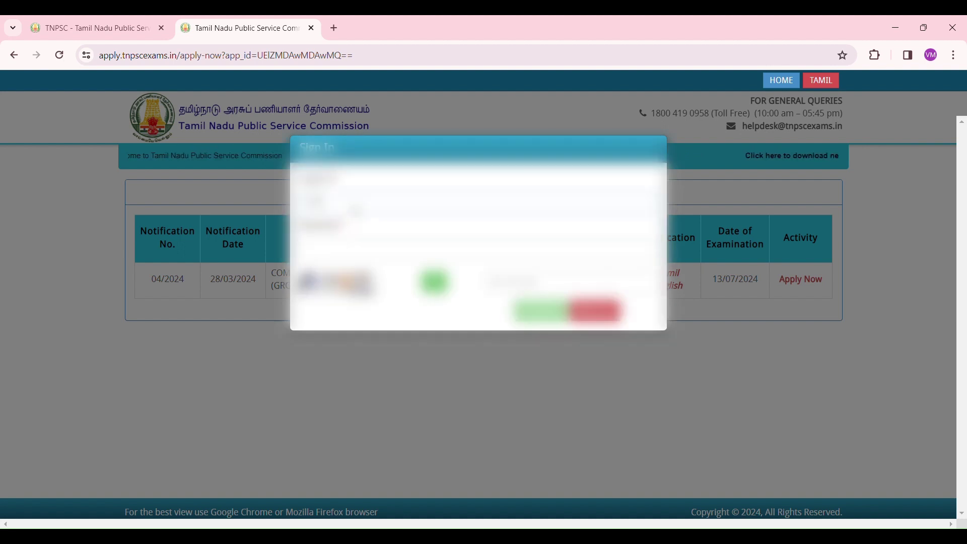
{"action": "type", "text": "11"}
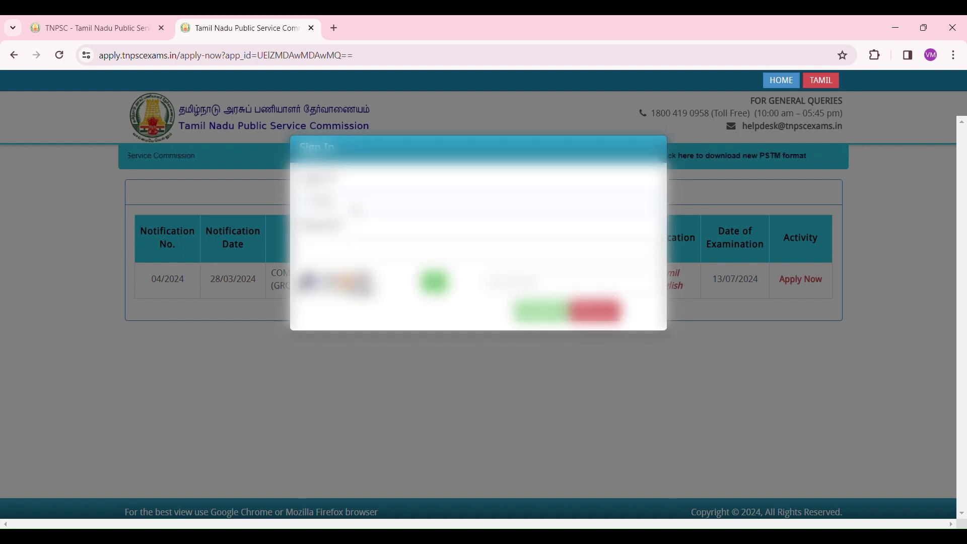
{"action": "type", "text": "111"}
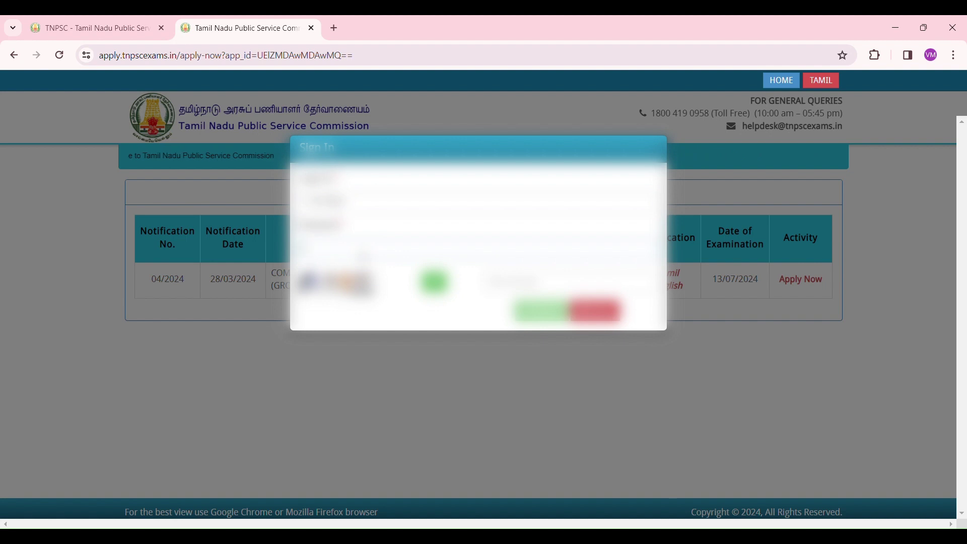
{"action": "type", "text": "••••"}
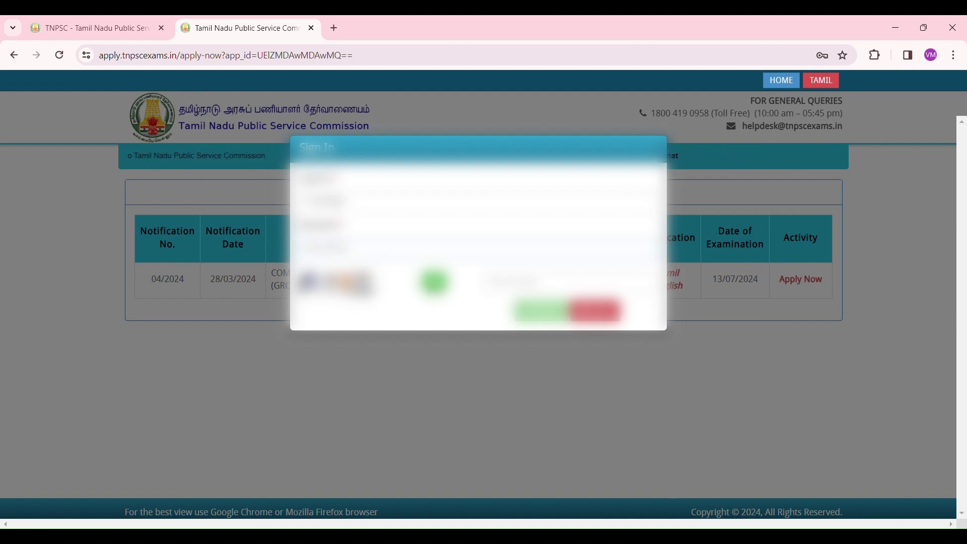
{"action": "left_click", "coordinate": [534, 283]}
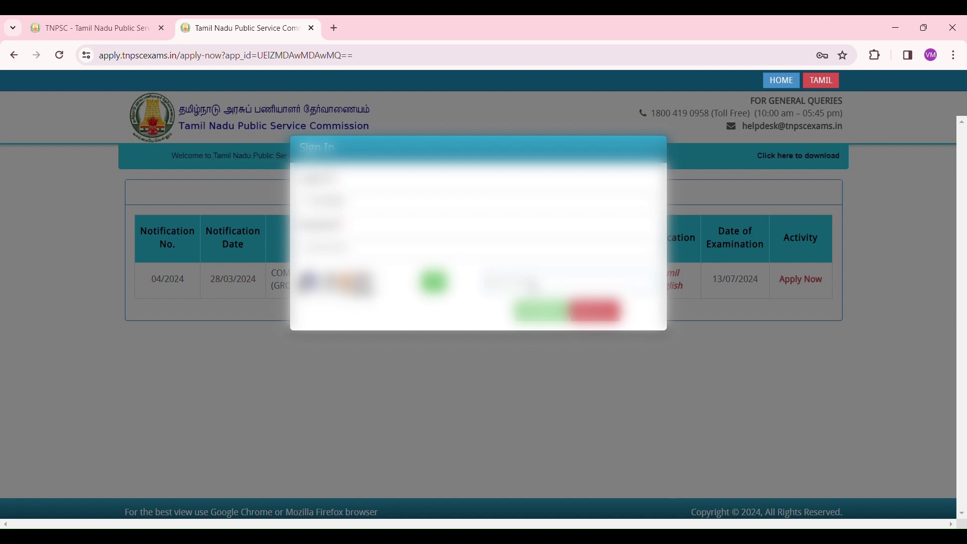
{"action": "type", "text": "12"}
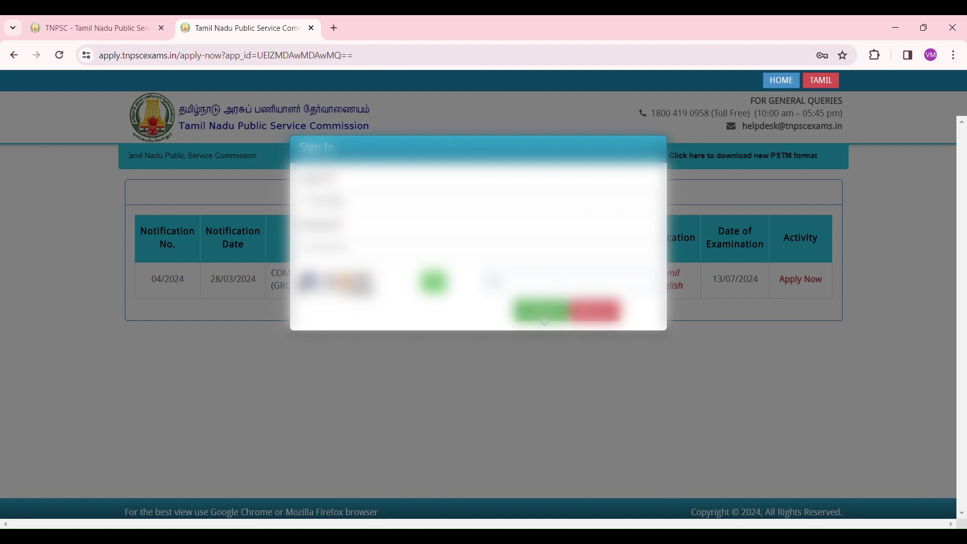
{"action": "left_click", "coordinate": [541, 315]}
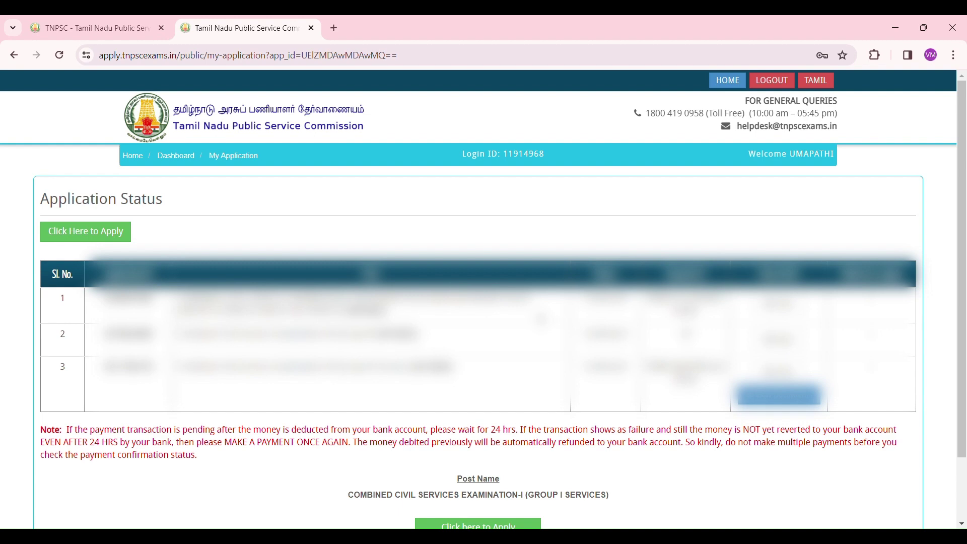
Start the Group I Services application and continue past its status summary.
{"action": "scroll", "coordinate": [541, 318], "scroll_direction": "down", "scroll_amount": 2}
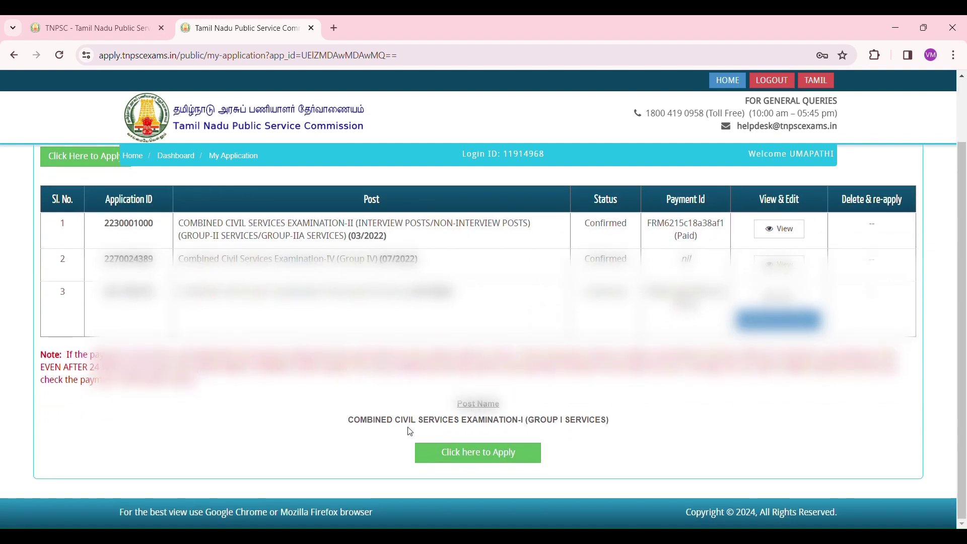
{"action": "left_click", "coordinate": [499, 459]}
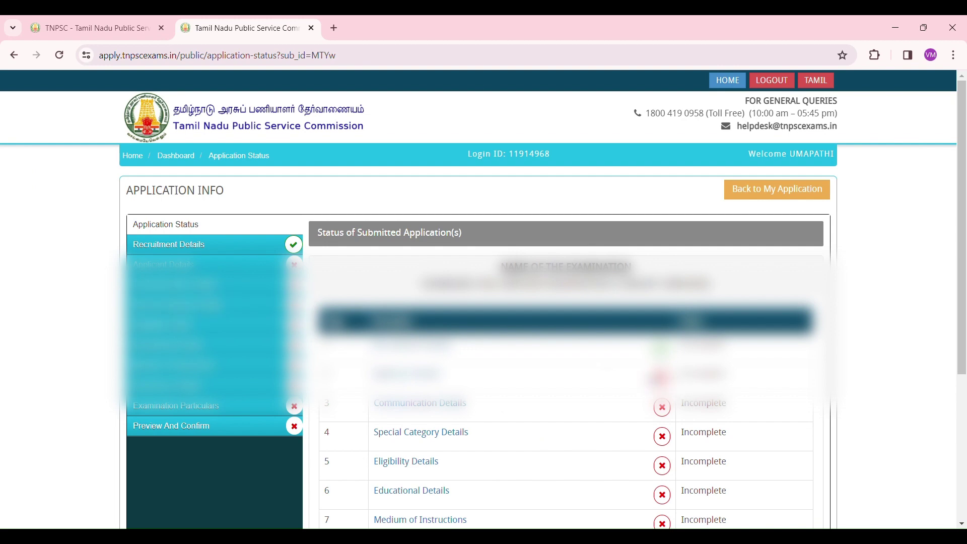
{"action": "scroll", "coordinate": [616, 402], "scroll_direction": "down", "scroll_amount": 4}
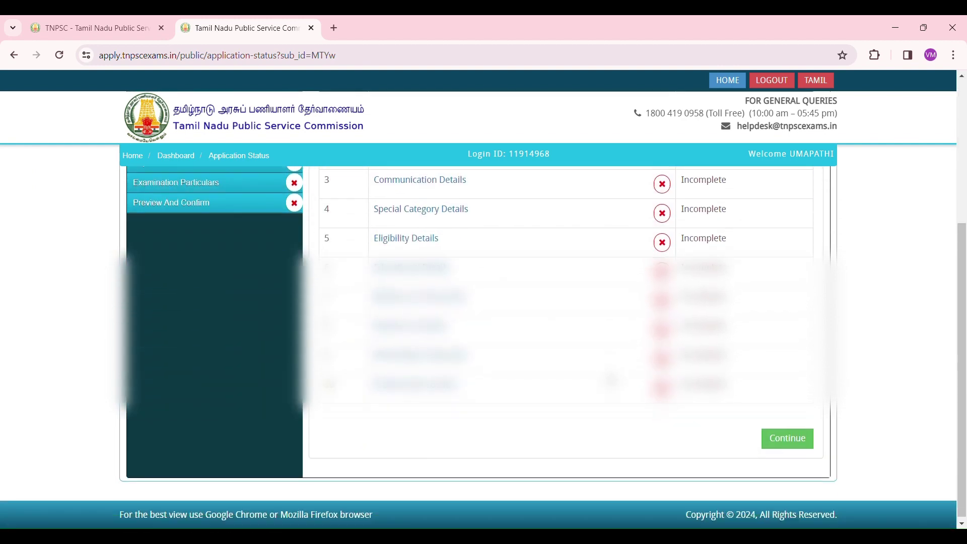
{"action": "left_click", "coordinate": [788, 434]}
Tick the recruitment declaration and save the Recruitment Details.
{"action": "scroll", "coordinate": [791, 438], "scroll_direction": "down", "scroll_amount": 1}
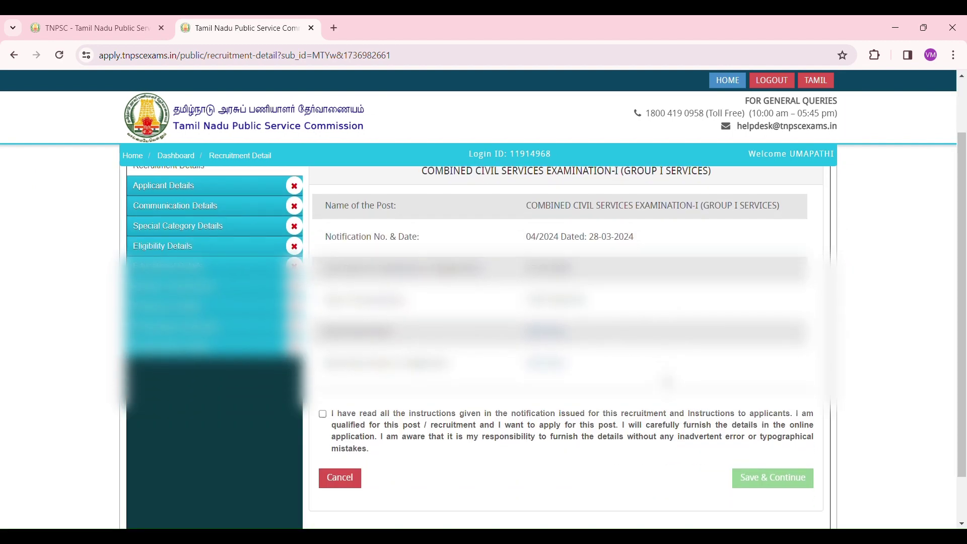
{"action": "scroll", "coordinate": [567, 323], "scroll_direction": "down", "scroll_amount": 1}
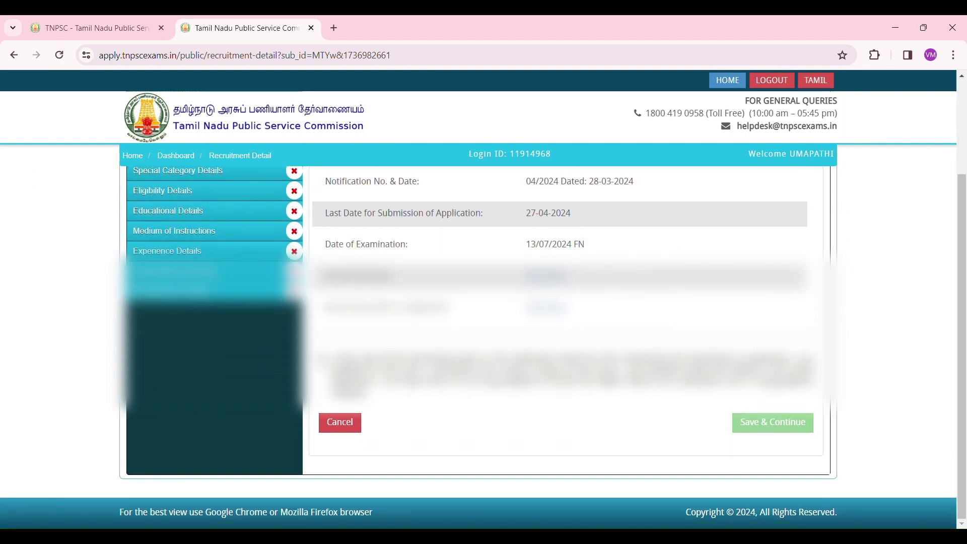
{"action": "left_click", "coordinate": [322, 356]}
{"action": "left_click", "coordinate": [784, 429]}
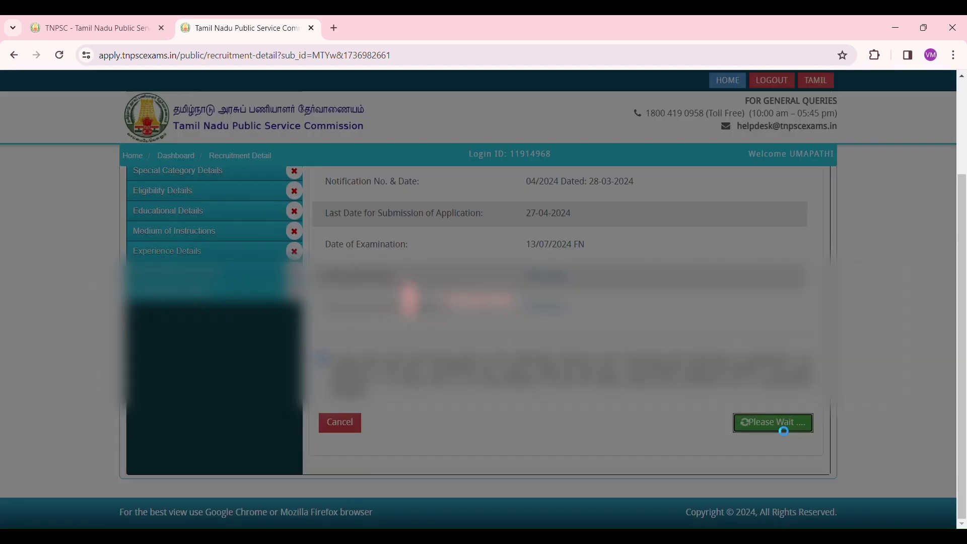
{"action": "scroll", "coordinate": [678, 431], "scroll_direction": "down", "scroll_amount": 2}
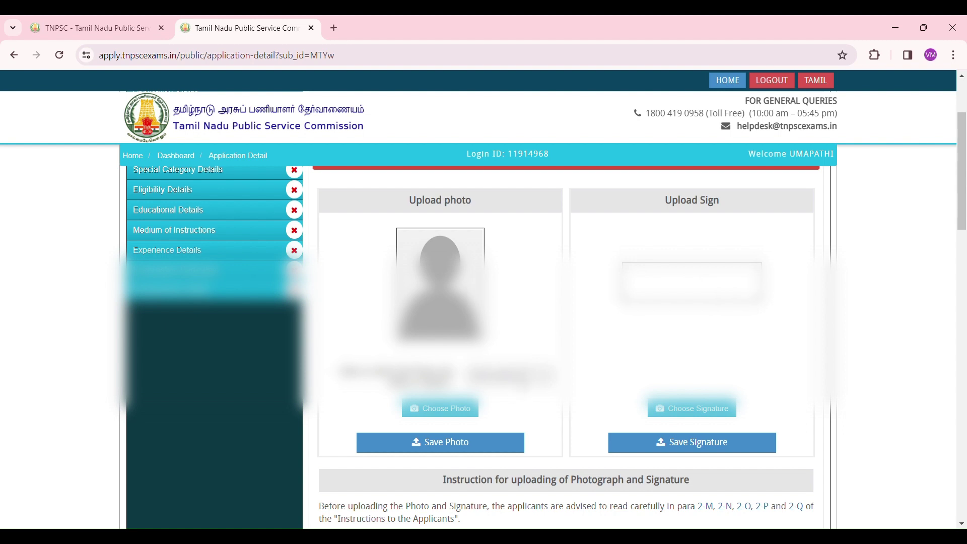
Upload the studio photo dated 31-03-2024 and save it.
{"action": "left_click", "coordinate": [521, 377]}
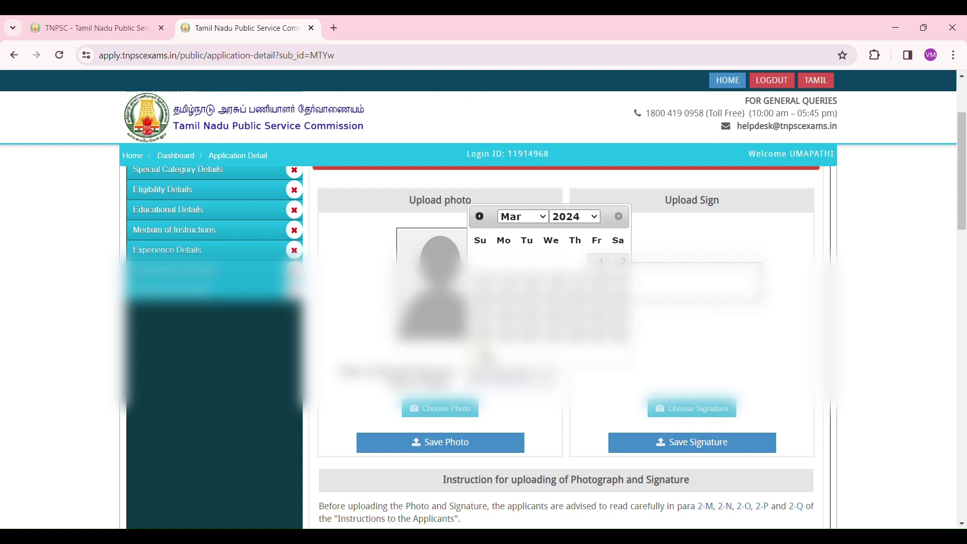
{"action": "left_click", "coordinate": [480, 354]}
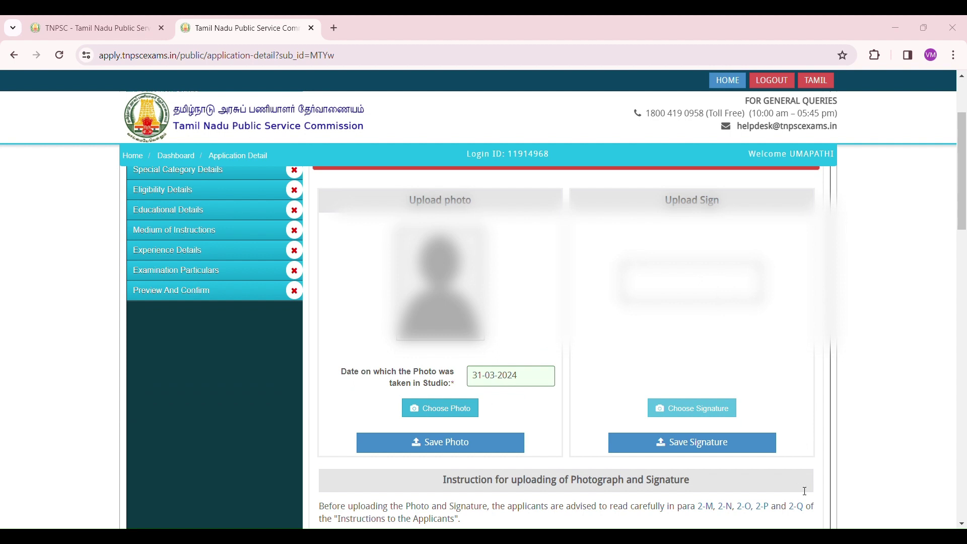
{"action": "left_click", "coordinate": [861, 511]}
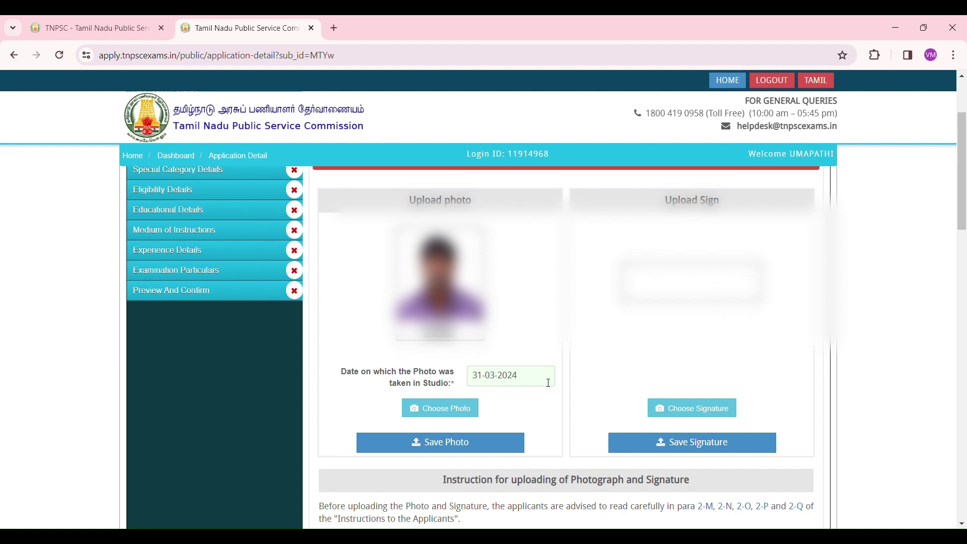
{"action": "left_click", "coordinate": [481, 443]}
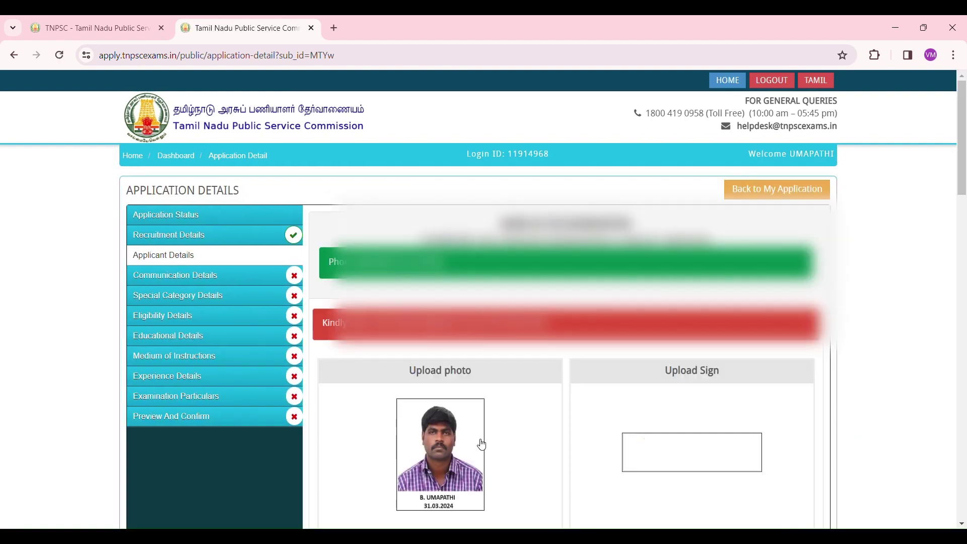
Save the applicant's uploaded signature.
{"action": "scroll", "coordinate": [482, 445], "scroll_direction": "down", "scroll_amount": 3}
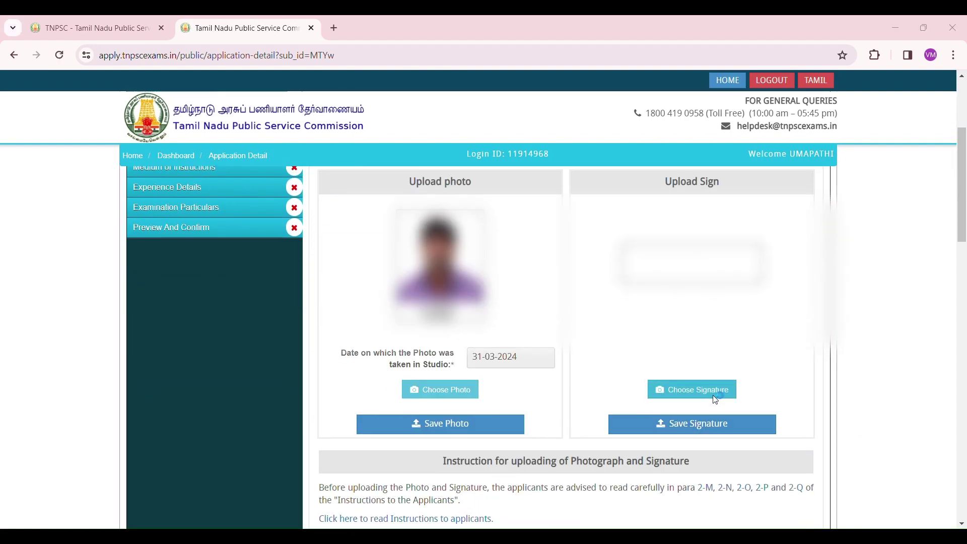
{"action": "left_click", "coordinate": [769, 416]}
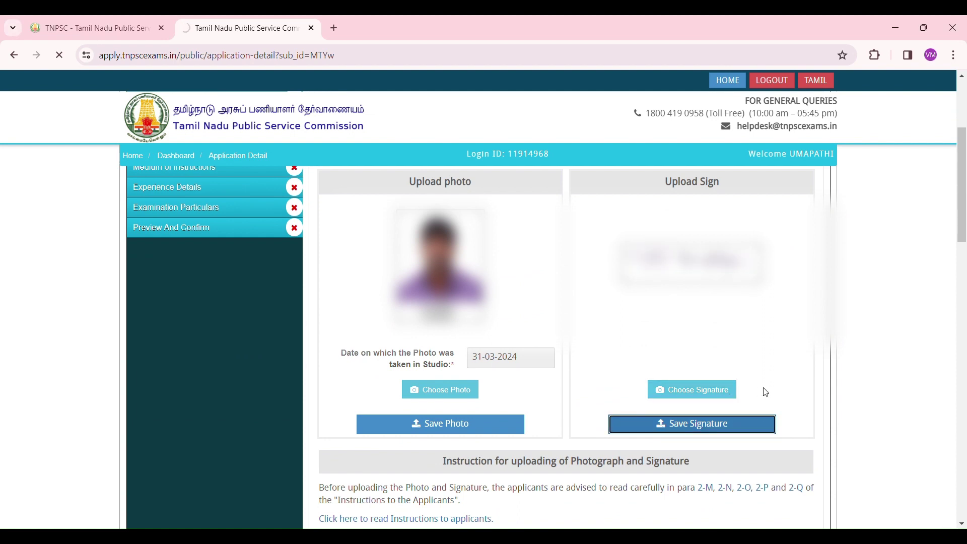
{"action": "scroll", "coordinate": [766, 393], "scroll_direction": "down", "scroll_amount": 9}
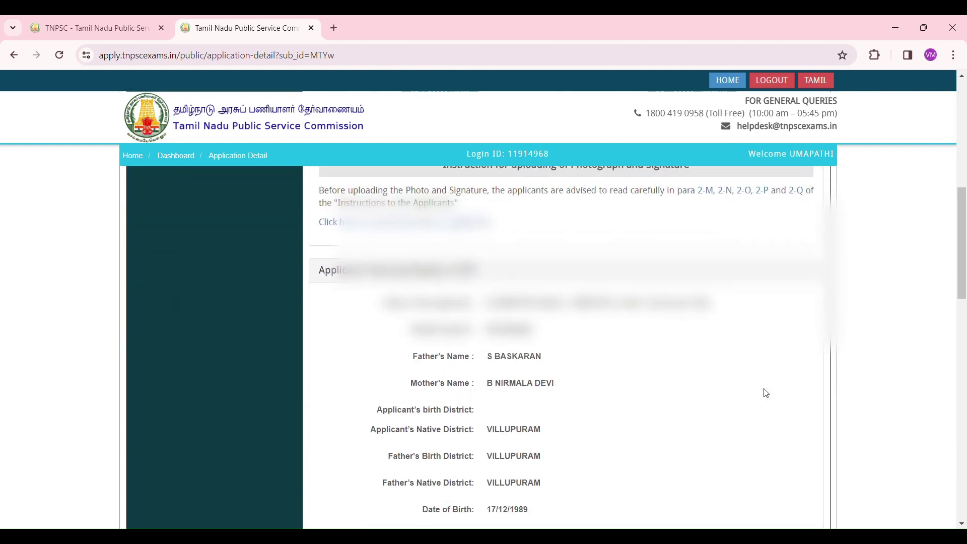
{"action": "scroll", "coordinate": [766, 392], "scroll_direction": "down", "scroll_amount": 12}
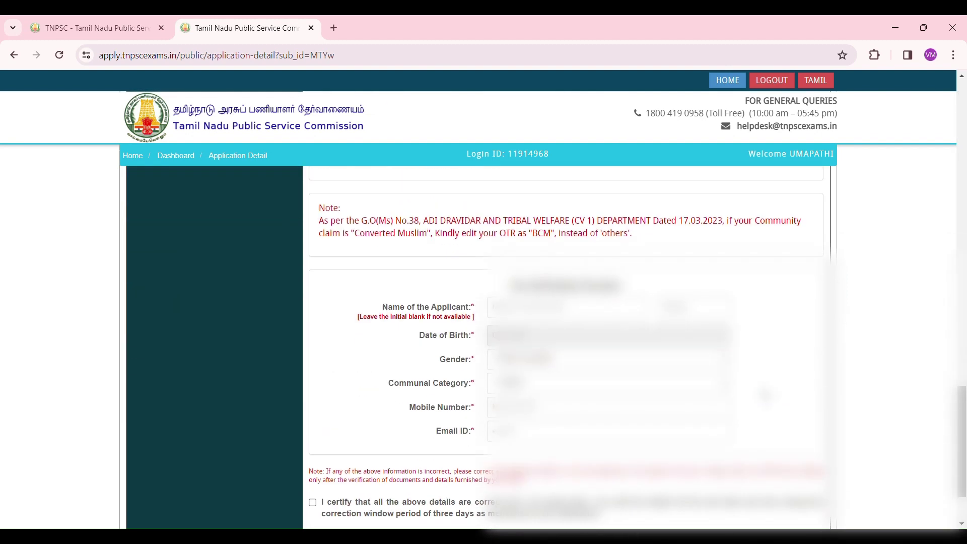
Enter the applicant's name, date of birth, gender and communal category.
{"action": "left_click", "coordinate": [593, 313]}
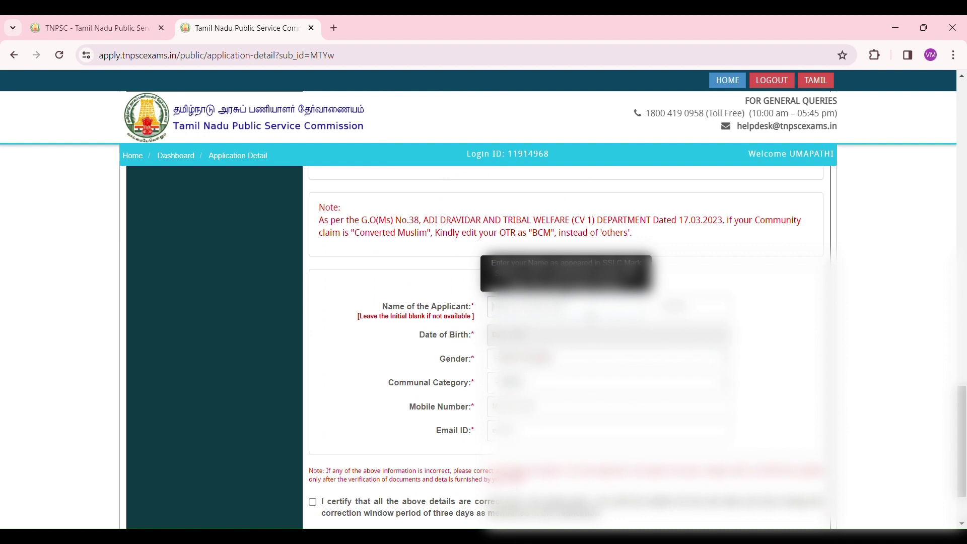
{"action": "key", "text": "Tab"}
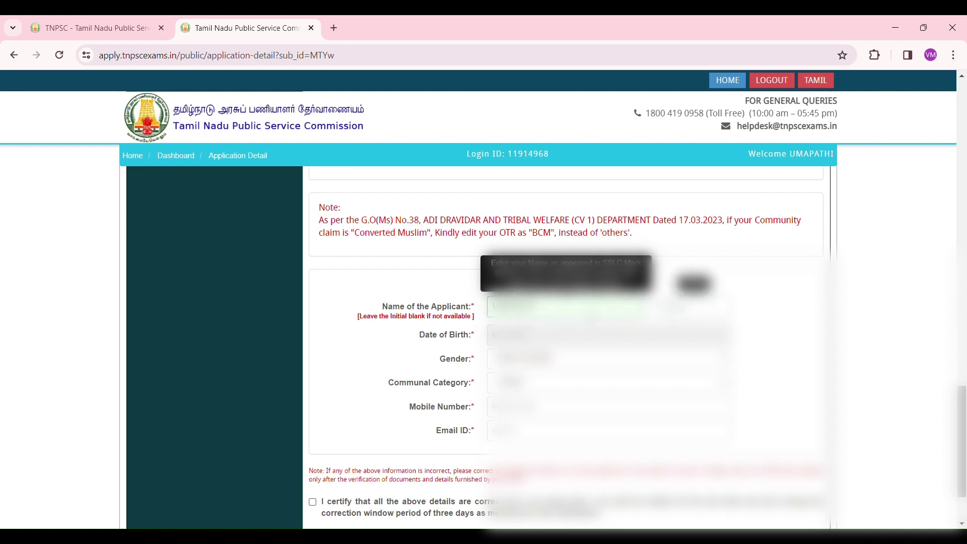
{"action": "left_click", "coordinate": [579, 335]}
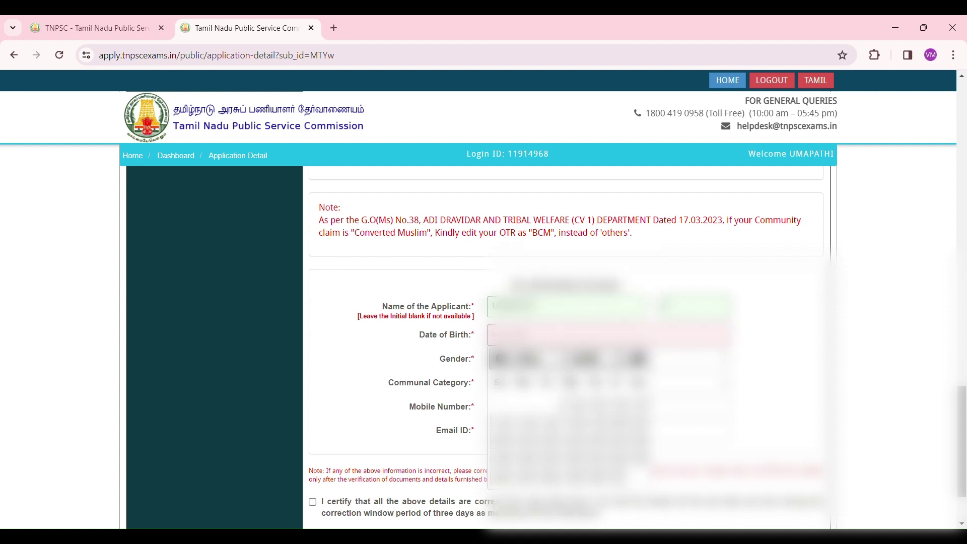
{"action": "left_click", "coordinate": [512, 459]}
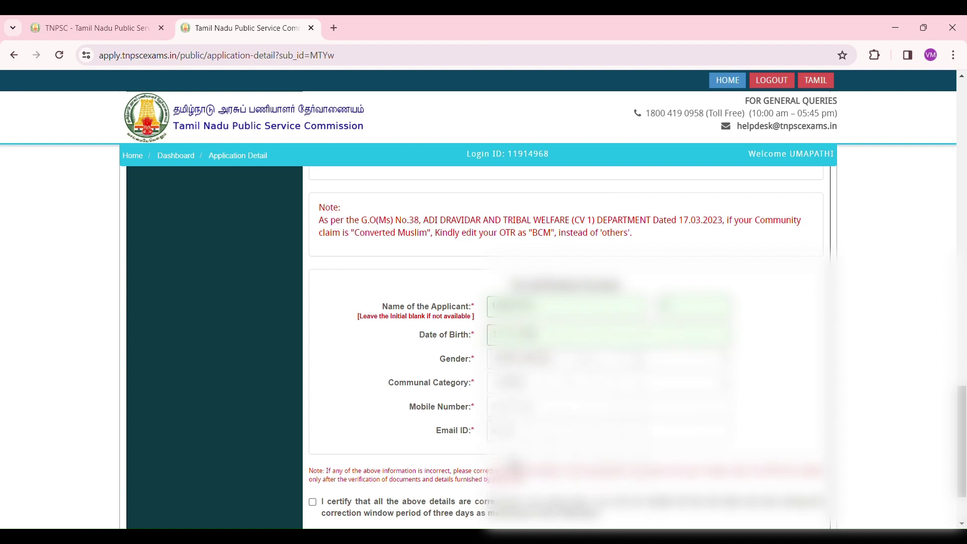
{"action": "left_click", "coordinate": [522, 392]}
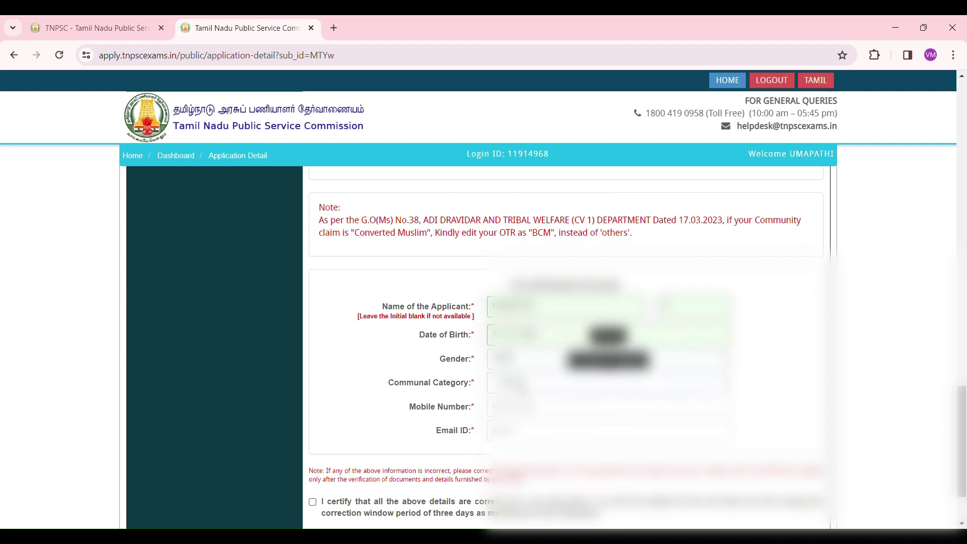
{"action": "left_click", "coordinate": [523, 390]}
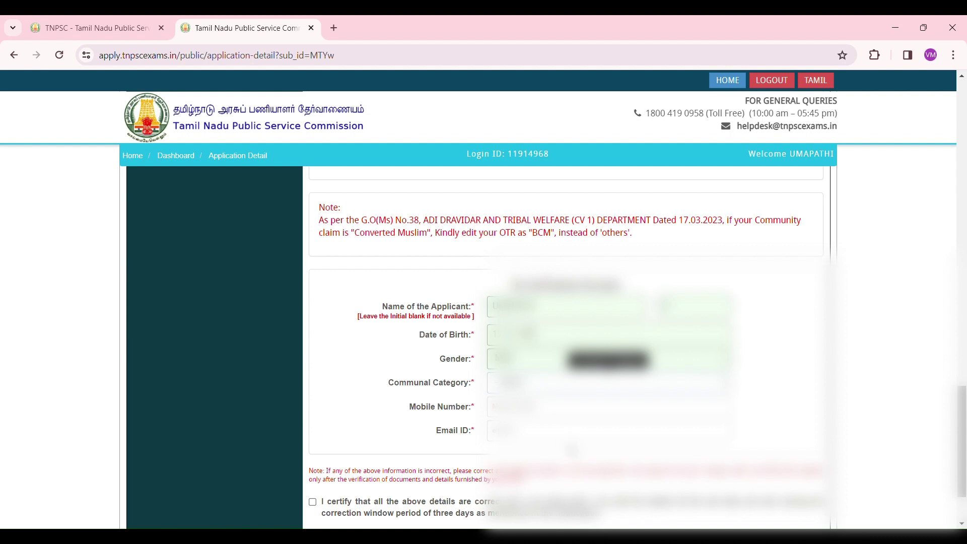
{"action": "left_click", "coordinate": [572, 450]}
{"action": "left_click", "coordinate": [606, 410]}
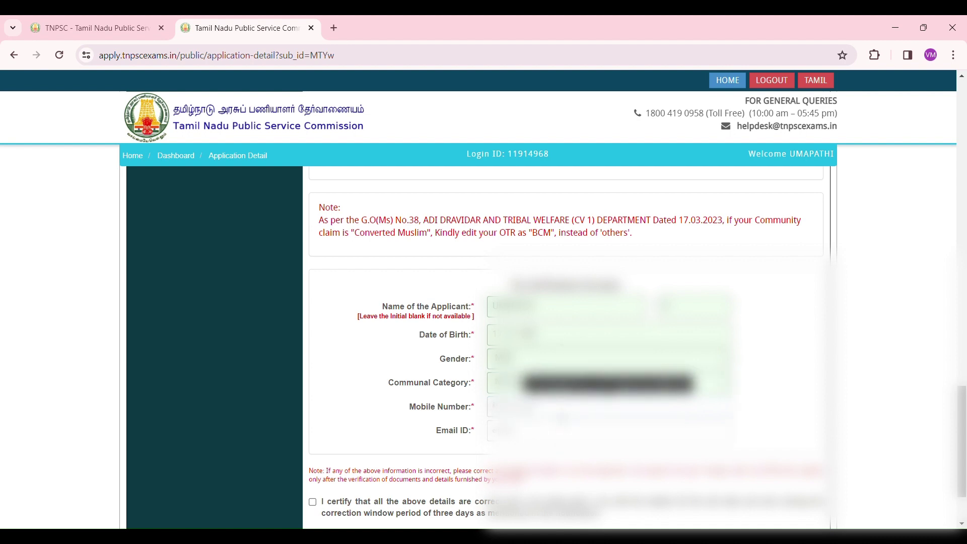
Enter the mobile number and e-mail, certify, and save the applicant details.
{"action": "type", "text": "8000"}
{"action": "left_click", "coordinate": [578, 430]}
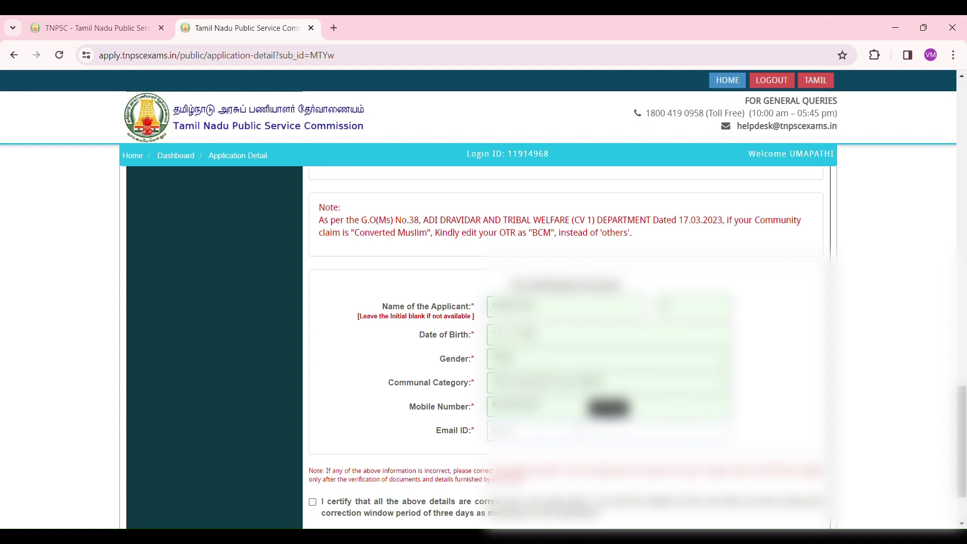
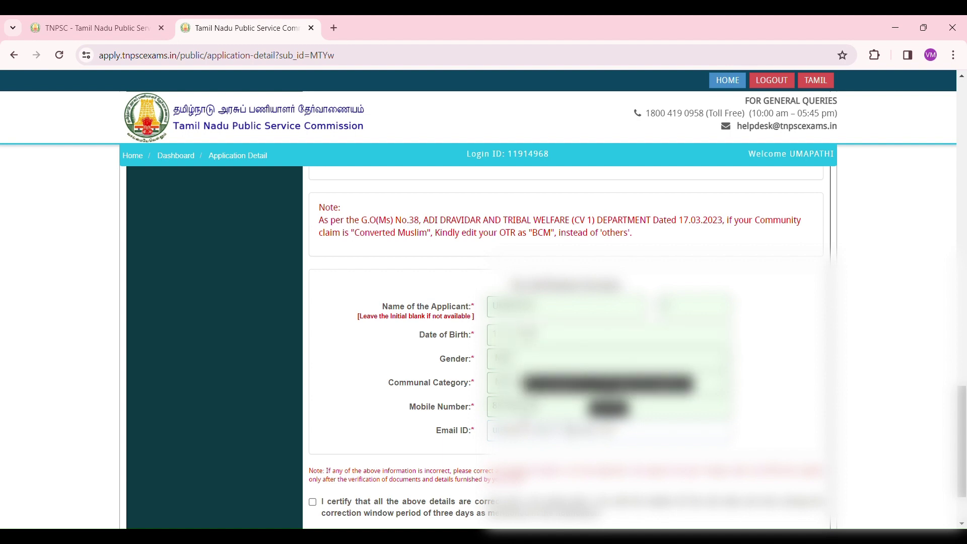
{"action": "scroll", "coordinate": [554, 327], "scroll_direction": "down", "scroll_amount": 1}
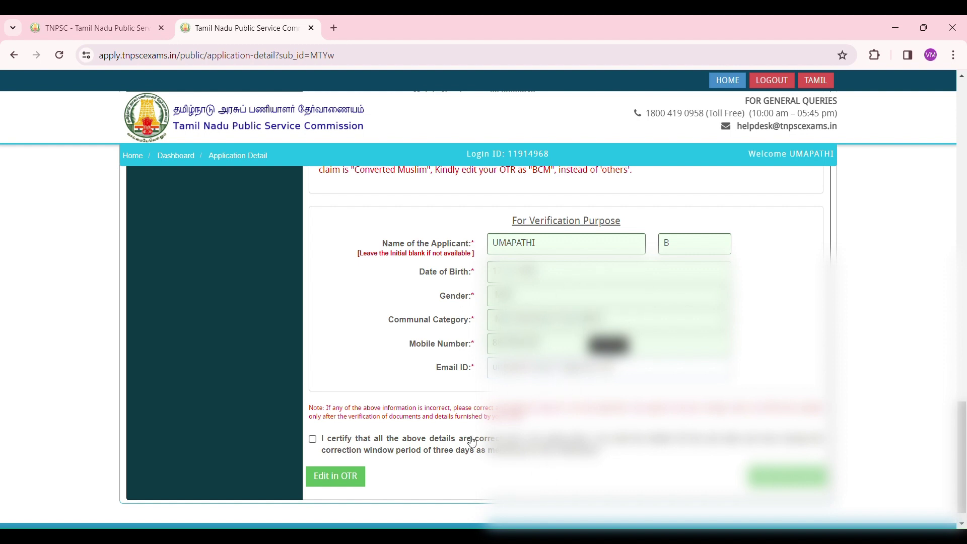
{"action": "left_click", "coordinate": [313, 439]}
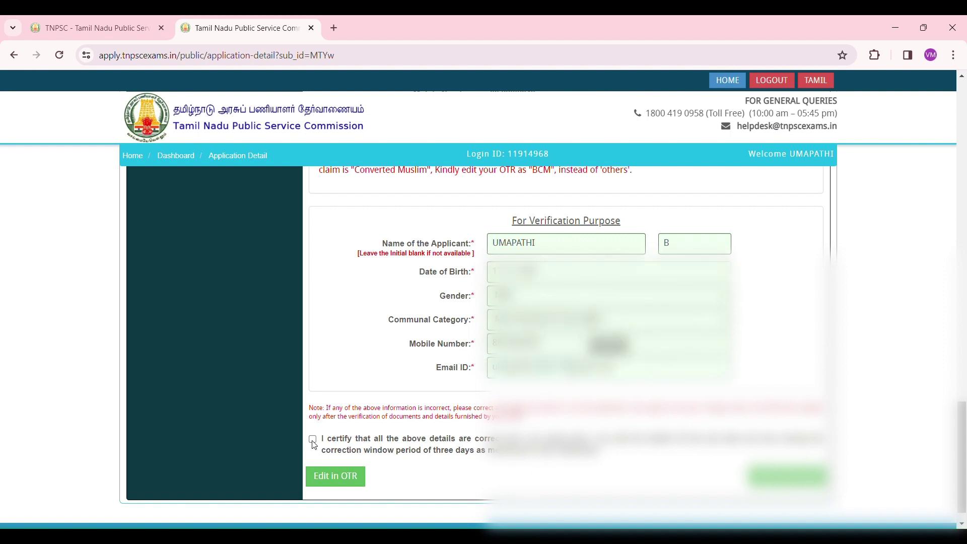
{"action": "left_click", "coordinate": [788, 476]}
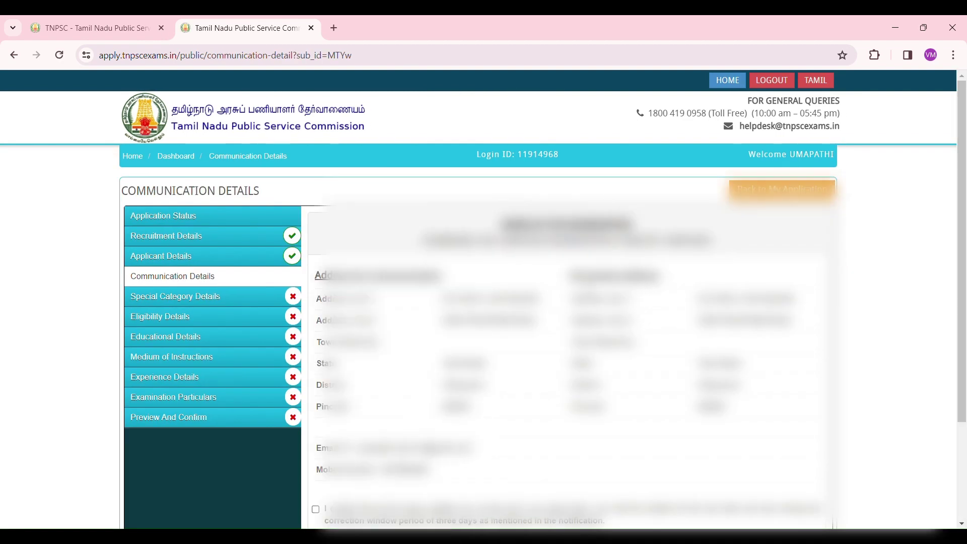
Certify and save the Communication Details.
{"action": "scroll", "coordinate": [329, 390], "scroll_direction": "down", "scroll_amount": 3}
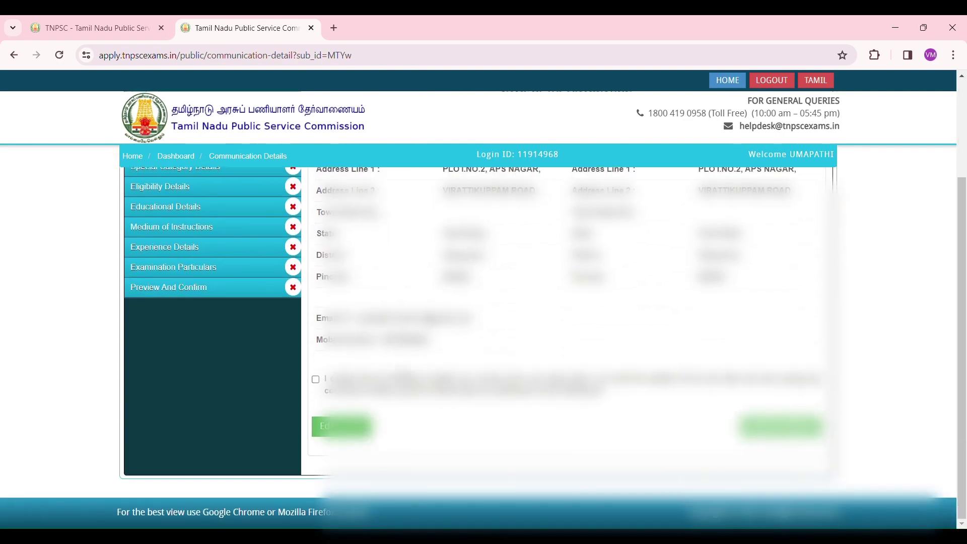
{"action": "left_click", "coordinate": [316, 379]}
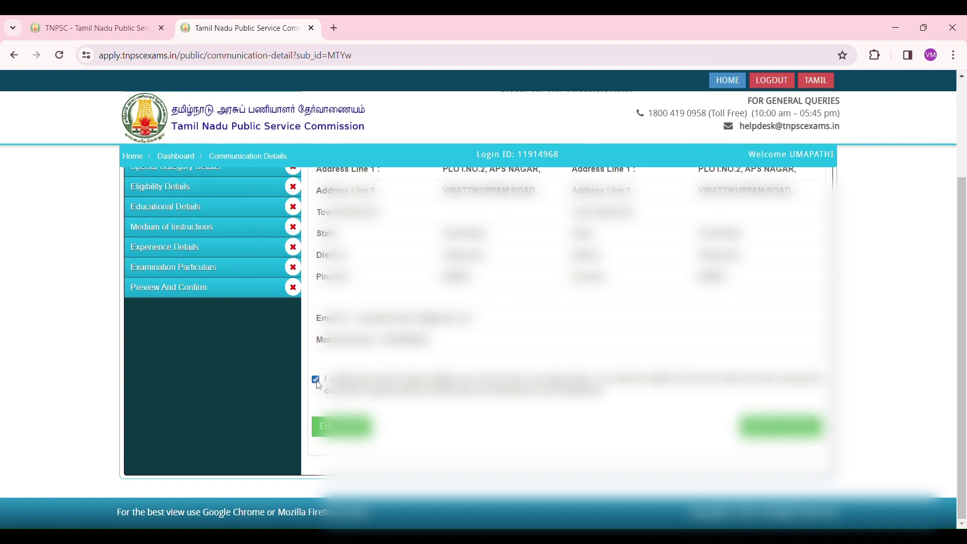
{"action": "left_click", "coordinate": [781, 427]}
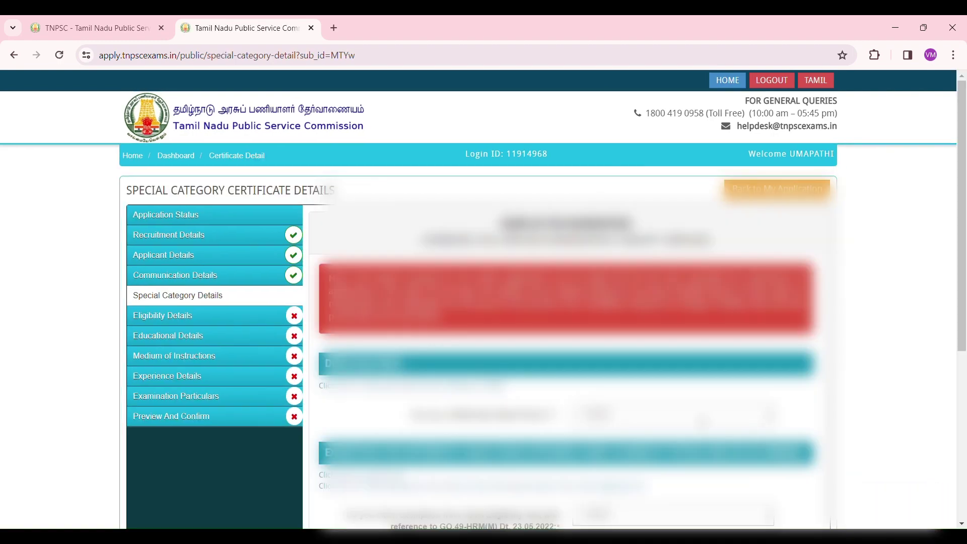
Answer No to differently abled, Tamil test exemption and ex-serviceman, certify, and save.
{"action": "scroll", "coordinate": [634, 439], "scroll_direction": "down", "scroll_amount": 1}
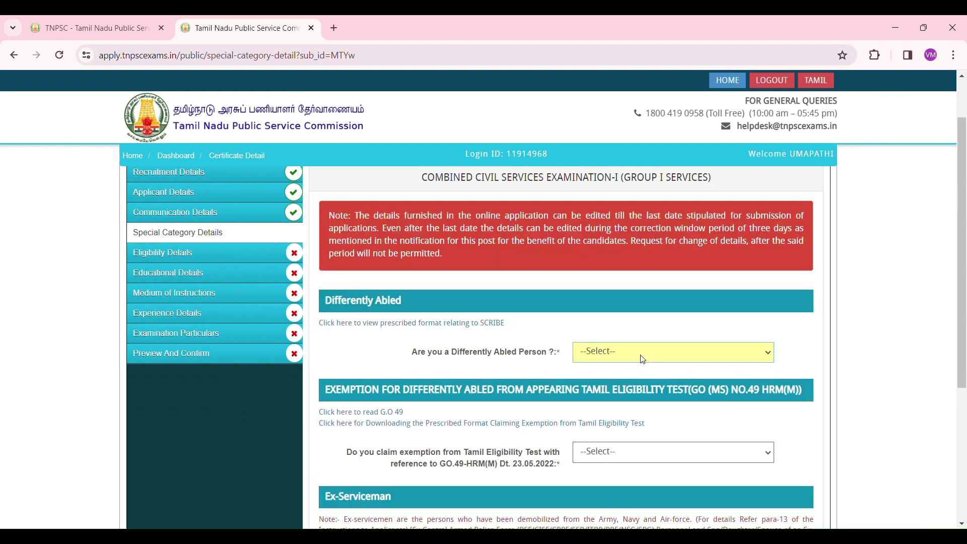
{"action": "left_click", "coordinate": [631, 393]}
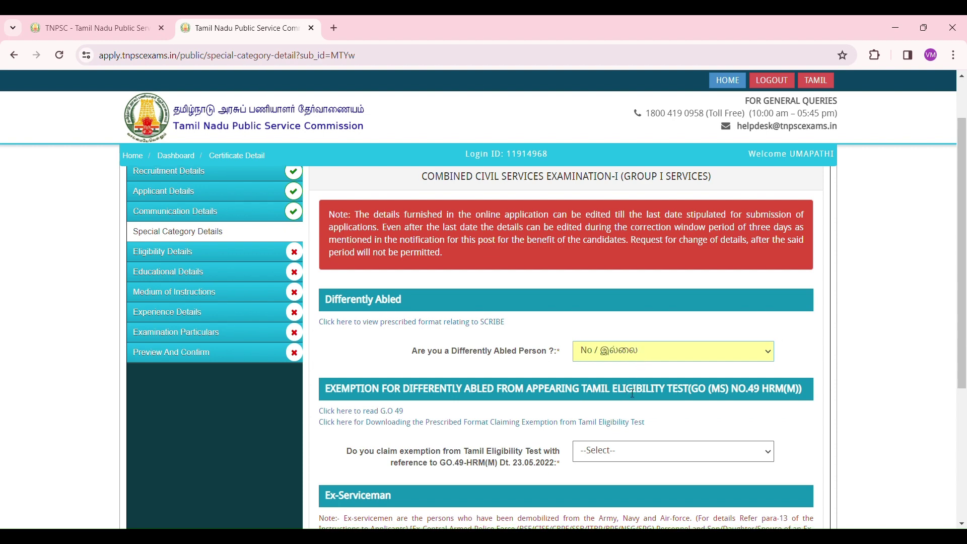
{"action": "scroll", "coordinate": [626, 390], "scroll_direction": "down", "scroll_amount": 1}
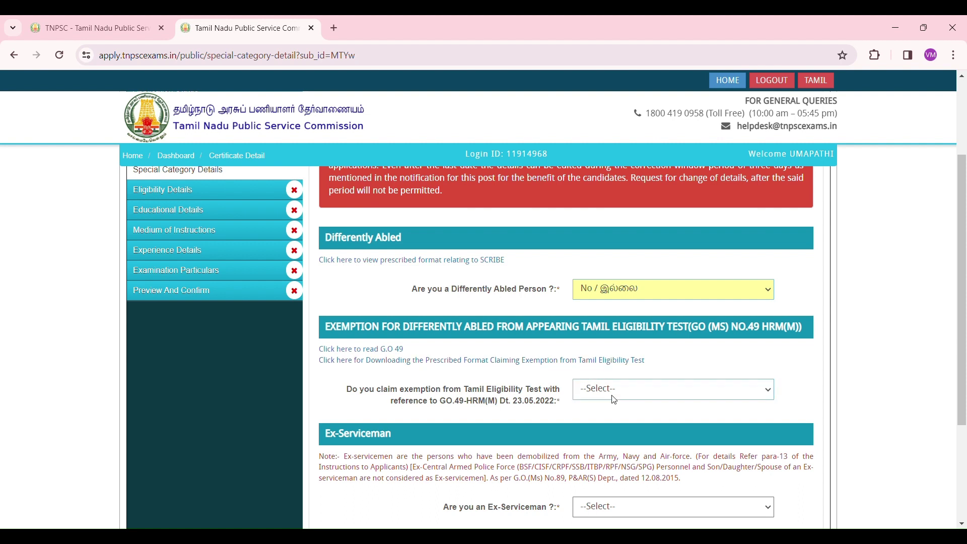
{"action": "left_click", "coordinate": [614, 398]}
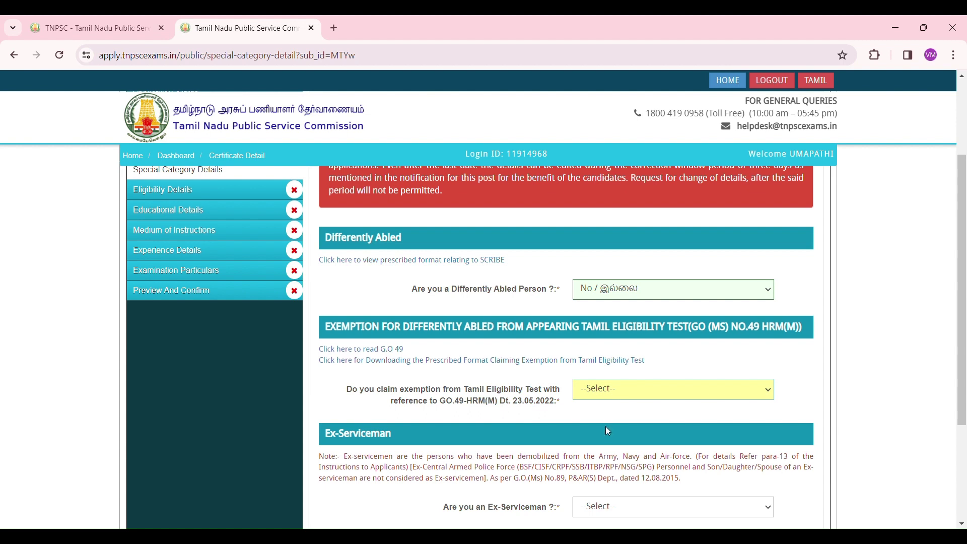
{"action": "left_click", "coordinate": [605, 426]}
{"action": "scroll", "coordinate": [605, 426], "scroll_direction": "down", "scroll_amount": 3}
{"action": "left_click", "coordinate": [625, 374]}
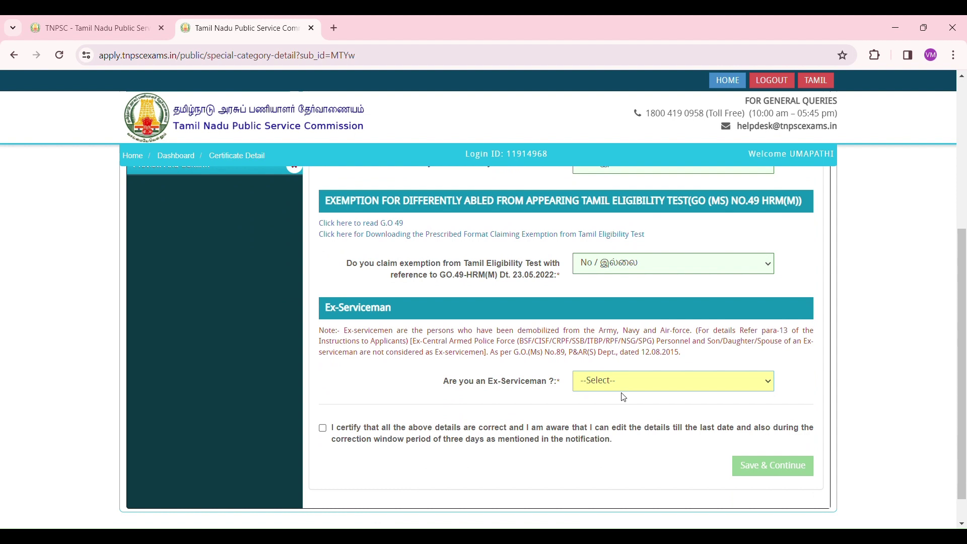
{"action": "left_click", "coordinate": [615, 422]}
{"action": "left_click", "coordinate": [323, 429]}
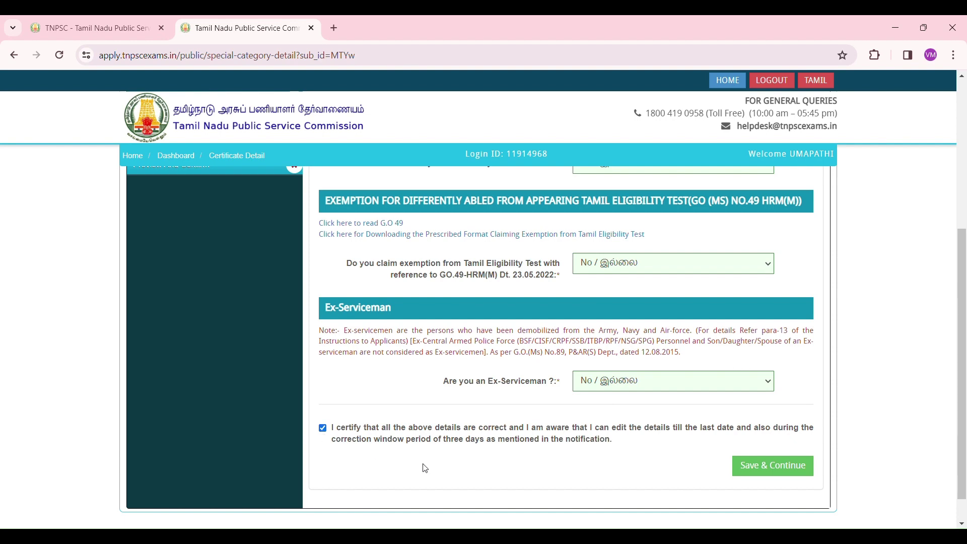
{"action": "left_click", "coordinate": [771, 471]}
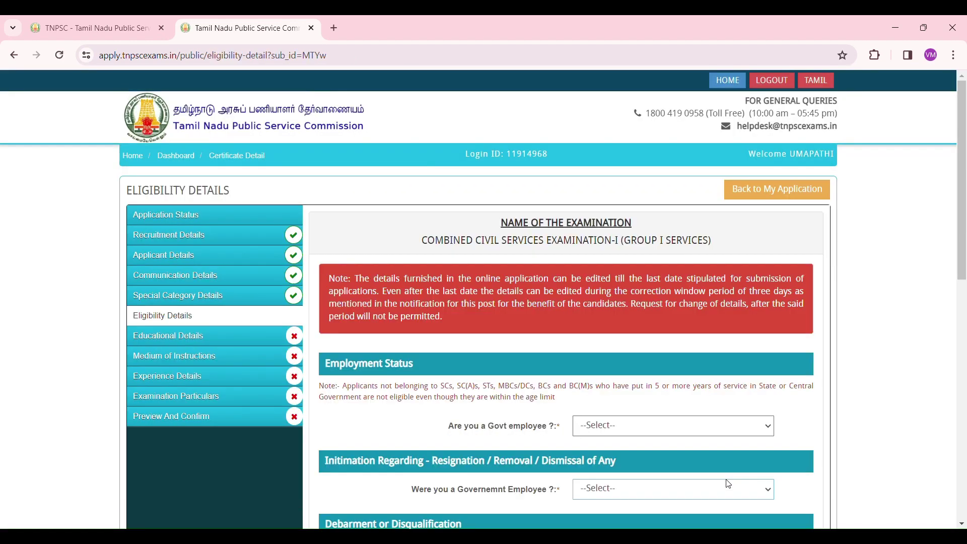
Set Govt employee to No and Employment Status to UNEMPLOYED.
{"action": "scroll", "coordinate": [573, 421], "scroll_direction": "down", "scroll_amount": 1}
{"action": "scroll", "coordinate": [573, 421], "scroll_direction": "down", "scroll_amount": 2}
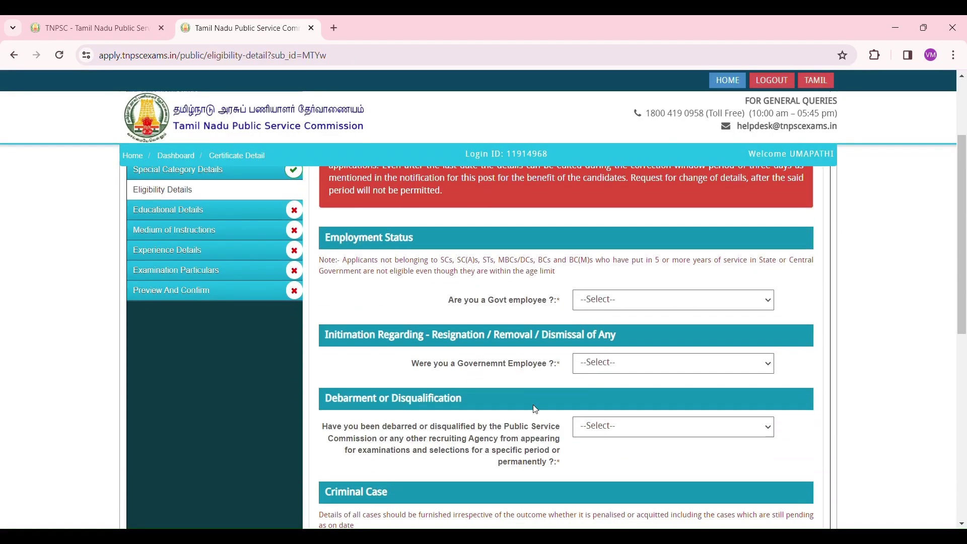
{"action": "left_click", "coordinate": [631, 302]}
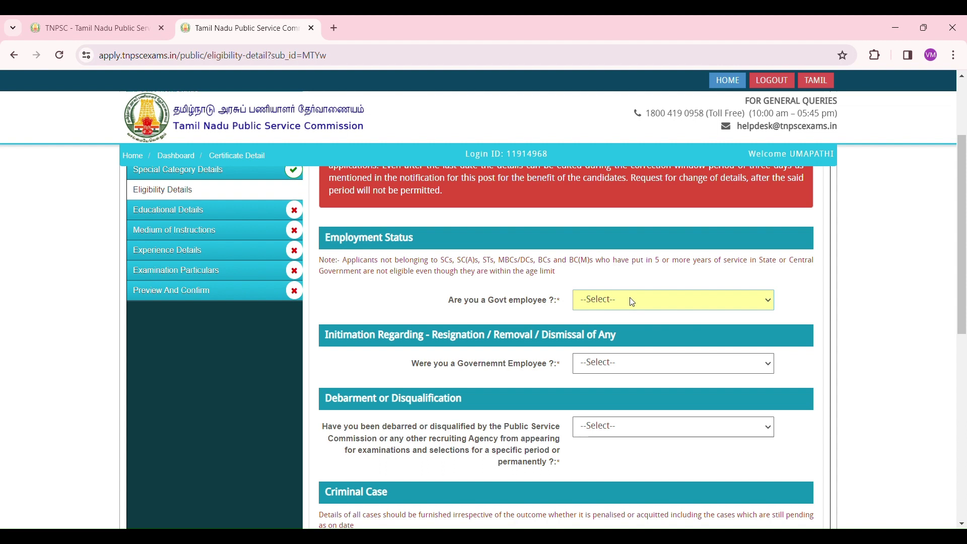
{"action": "left_click", "coordinate": [616, 342]}
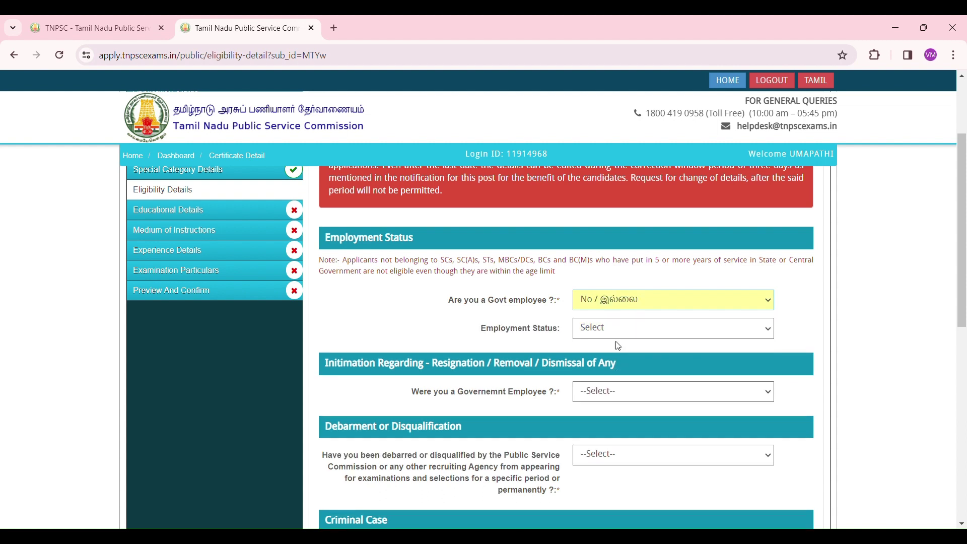
{"action": "left_click", "coordinate": [635, 327]}
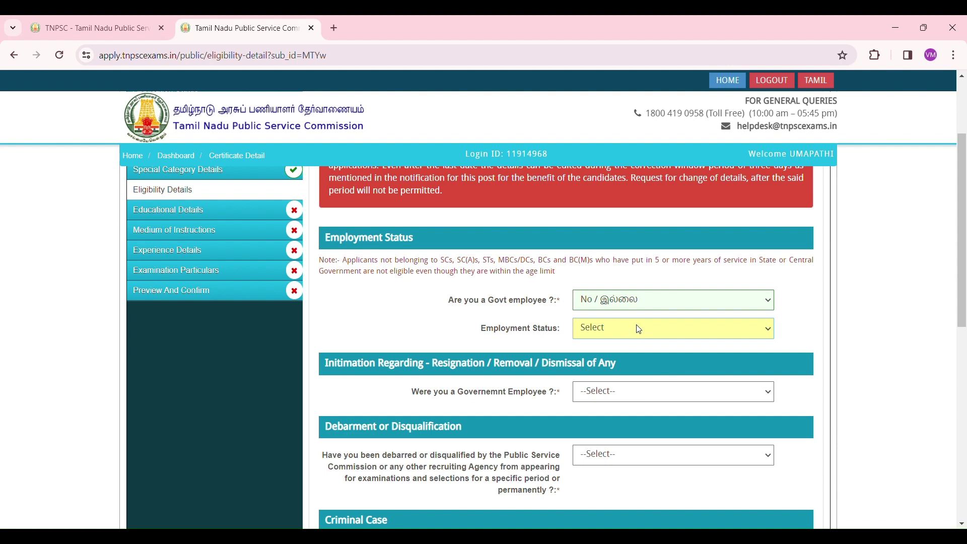
{"action": "left_click", "coordinate": [620, 380]}
Answer No to former government employment, debarment and criminal case questions.
{"action": "scroll", "coordinate": [523, 373], "scroll_direction": "down", "scroll_amount": 1}
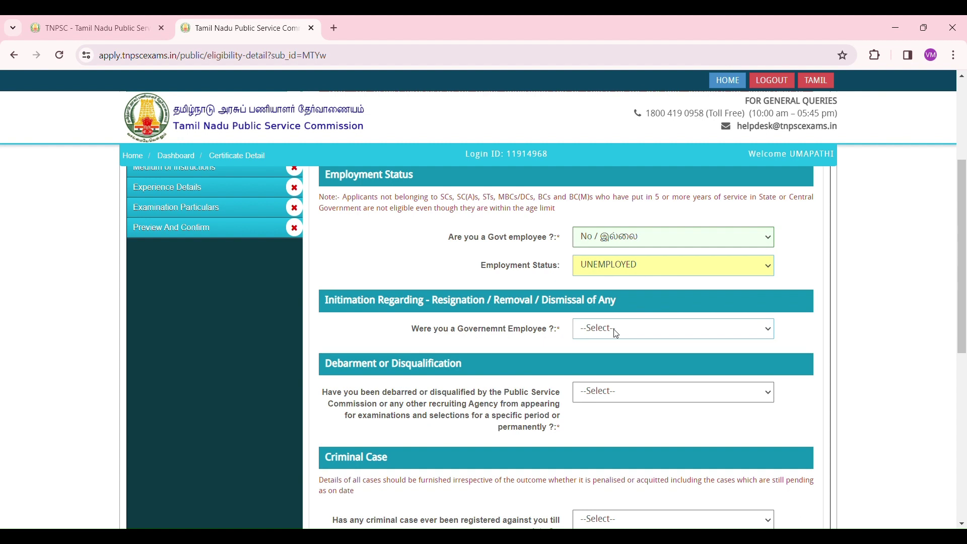
{"action": "key", "text": "Tab"}
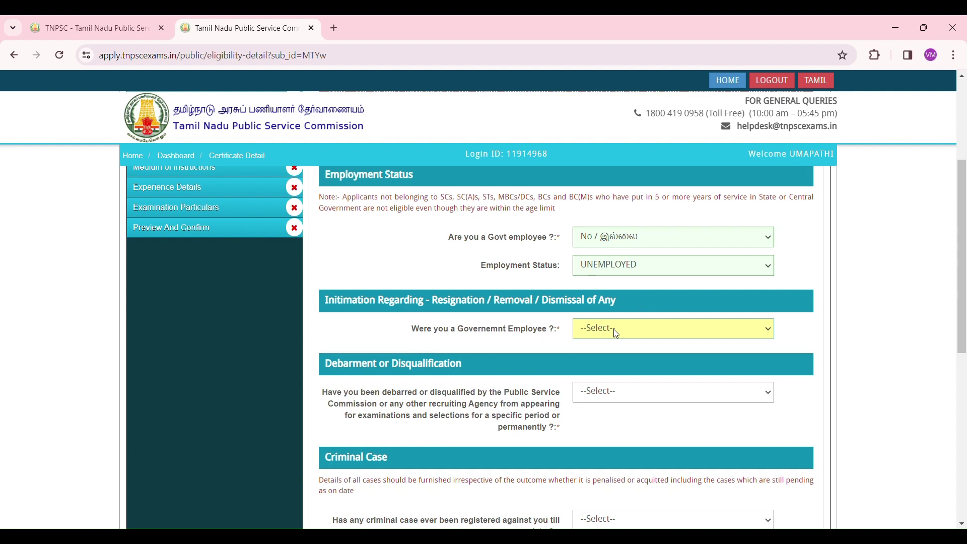
{"action": "key", "text": "n"}
{"action": "scroll", "coordinate": [497, 351], "scroll_direction": "down", "scroll_amount": 2}
{"action": "scroll", "coordinate": [497, 352], "scroll_direction": "up", "scroll_amount": 1}
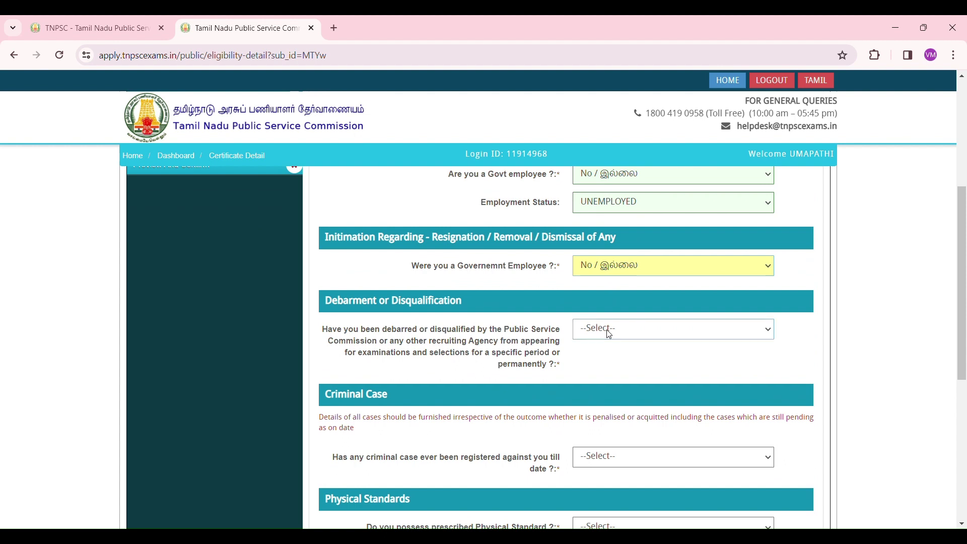
{"action": "left_click", "coordinate": [620, 336]}
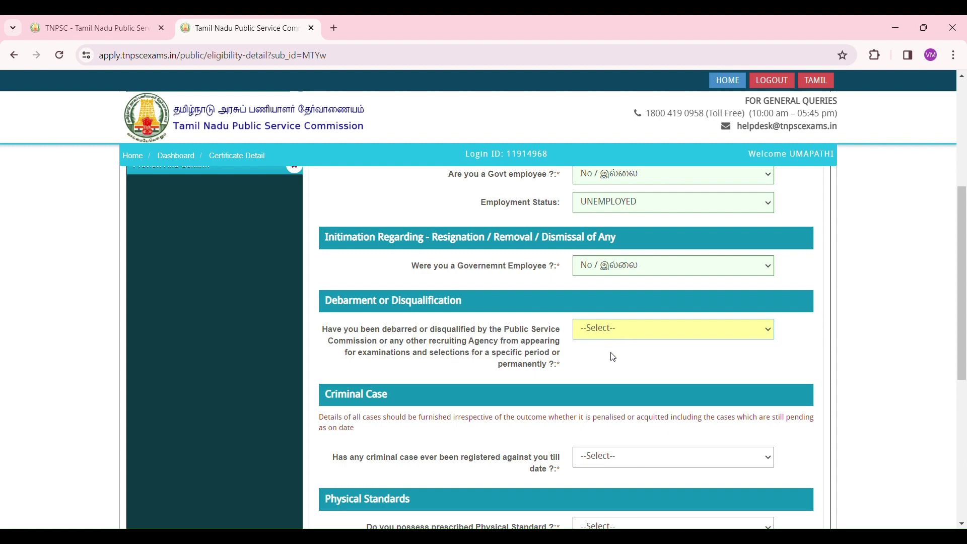
{"action": "key", "text": "n"}
{"action": "scroll", "coordinate": [606, 377], "scroll_direction": "down", "scroll_amount": 1}
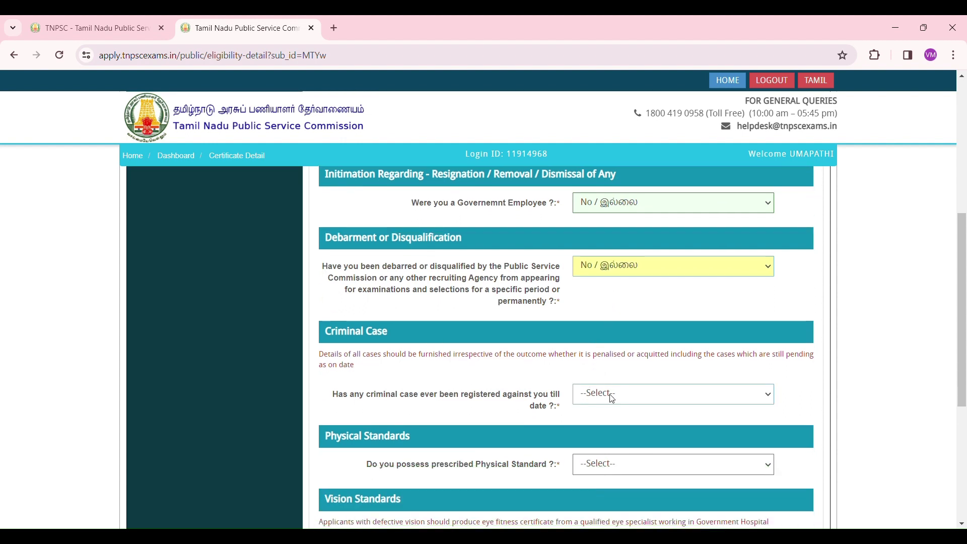
{"action": "key", "text": "Tab"}
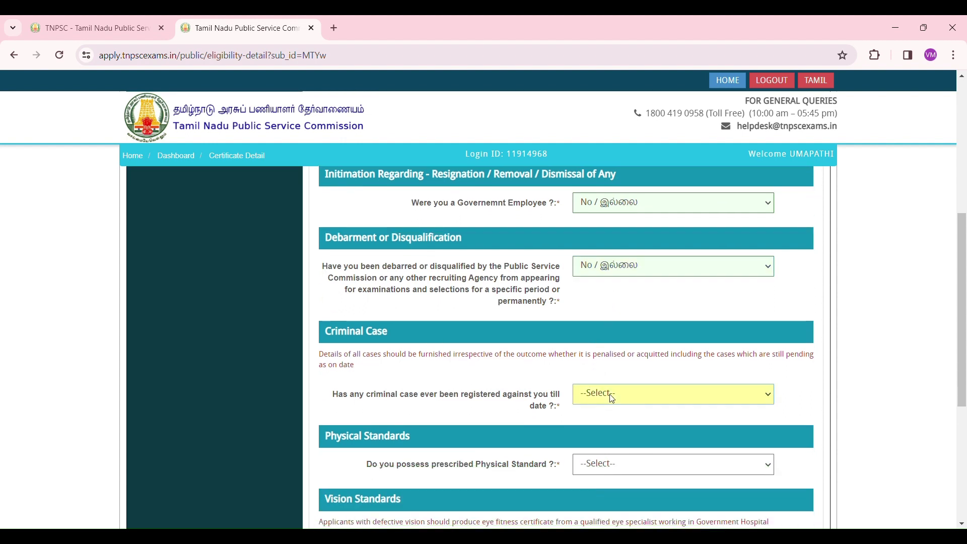
{"action": "key", "text": "n"}
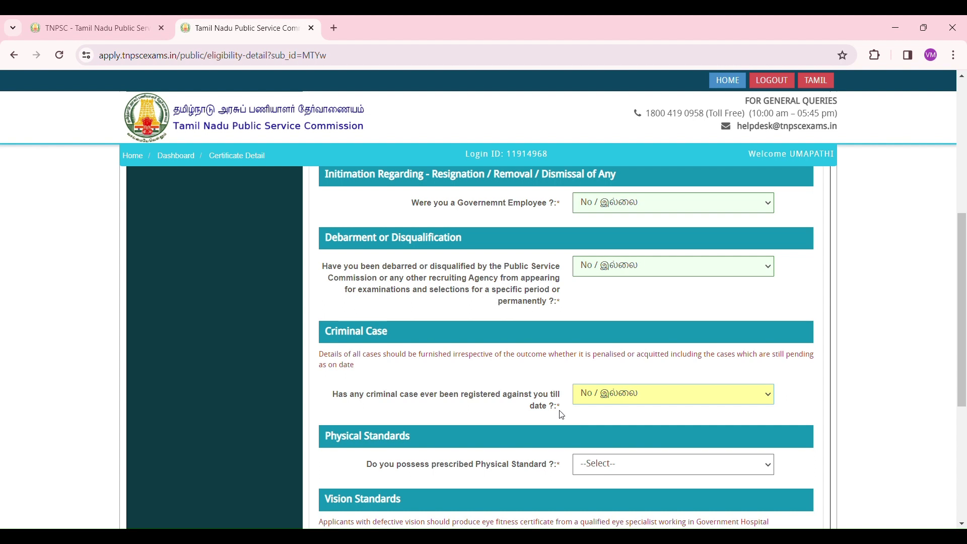
{"action": "scroll", "coordinate": [559, 410], "scroll_direction": "down", "scroll_amount": 1}
{"action": "scroll", "coordinate": [517, 362], "scroll_direction": "down", "scroll_amount": 1}
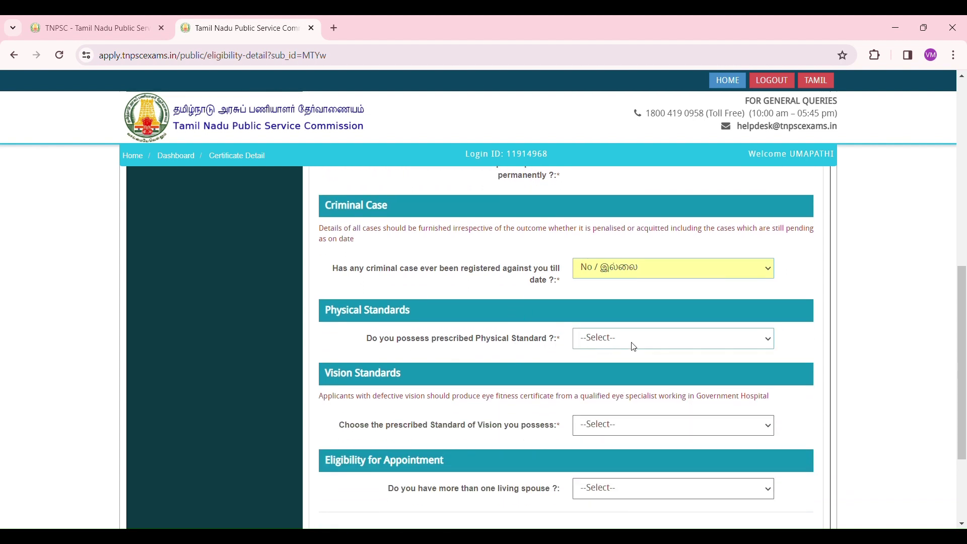
Answer Yes to physical standard, choose VISION STANDARD I OR BETTER, and answer No to more than one living spouse.
{"action": "left_click", "coordinate": [634, 346]}
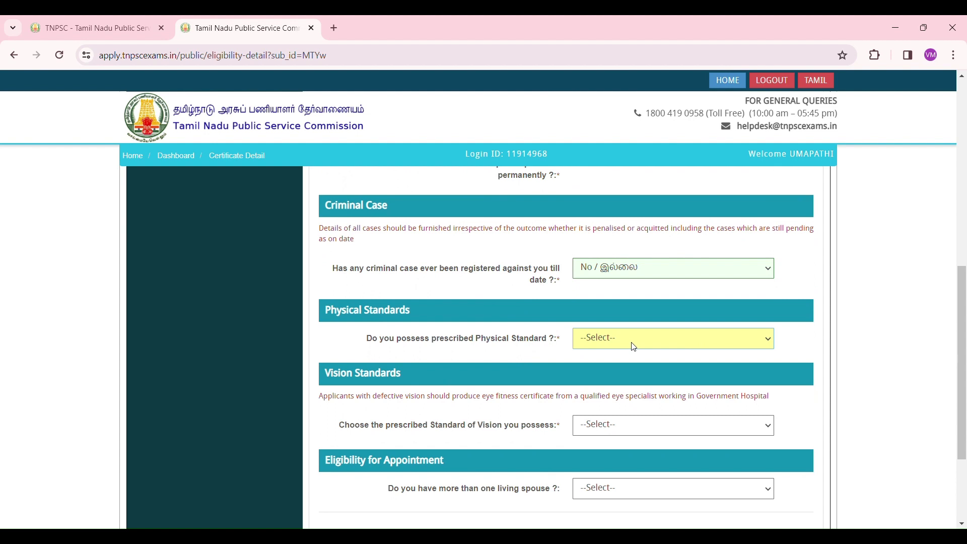
{"action": "left_click", "coordinate": [626, 367]}
{"action": "scroll", "coordinate": [624, 371], "scroll_direction": "down", "scroll_amount": 3}
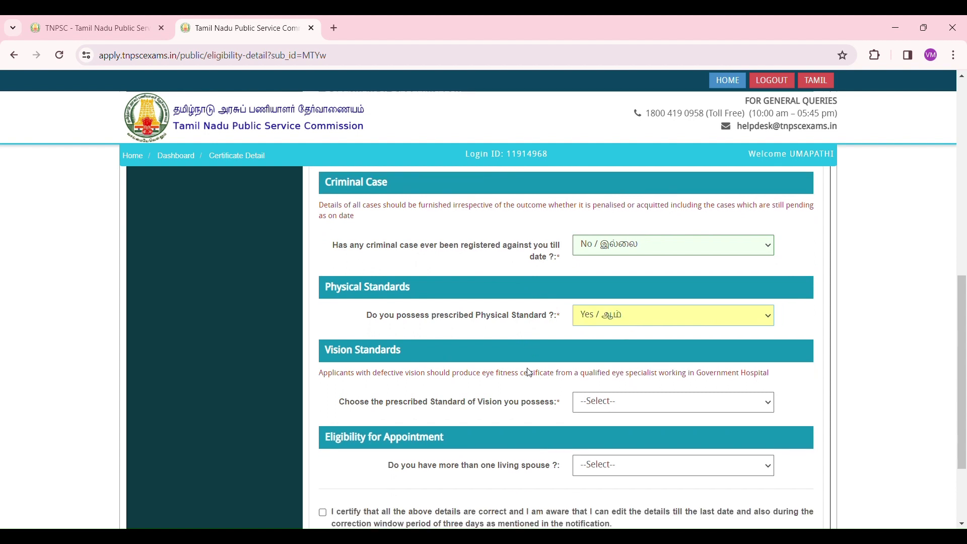
{"action": "left_click", "coordinate": [624, 307]}
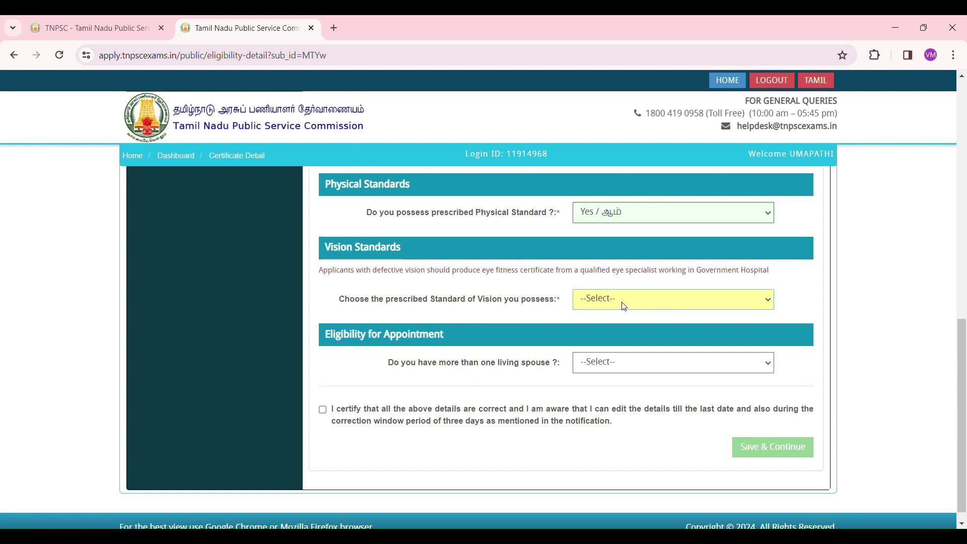
{"action": "left_click", "coordinate": [622, 322]}
{"action": "scroll", "coordinate": [569, 343], "scroll_direction": "down", "scroll_amount": 1}
{"action": "left_click", "coordinate": [621, 353]}
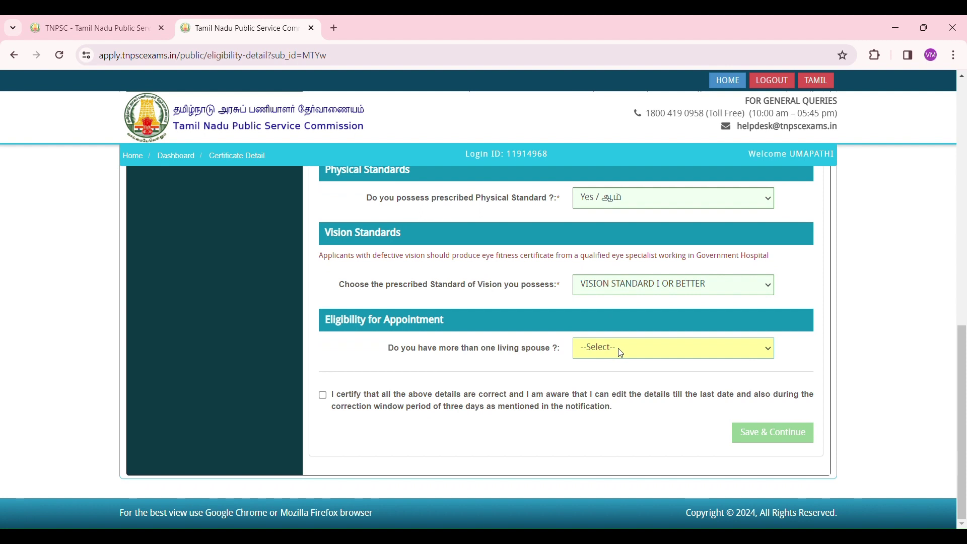
{"action": "left_click", "coordinate": [609, 393]}
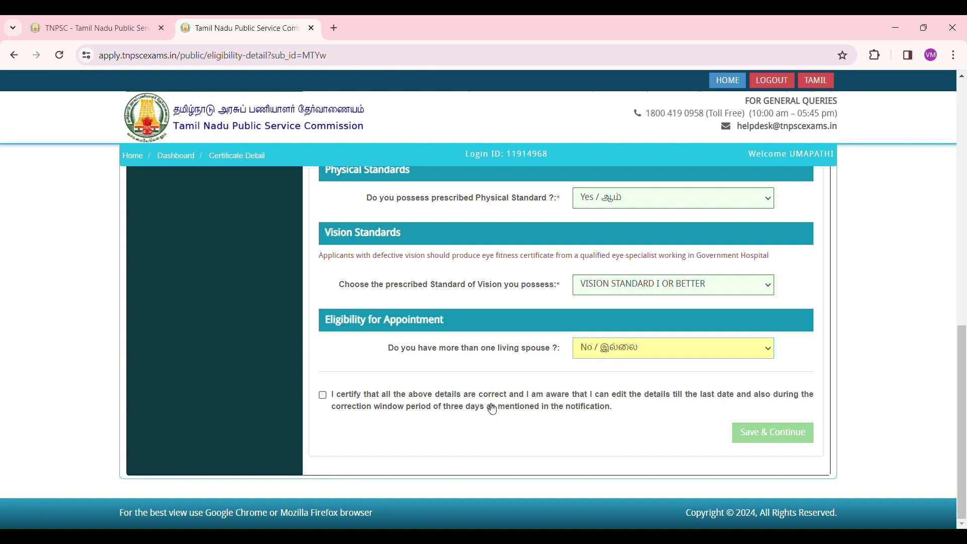
Certify the eligibility details and save them to continue to Educational Details.
{"action": "left_click", "coordinate": [323, 395]}
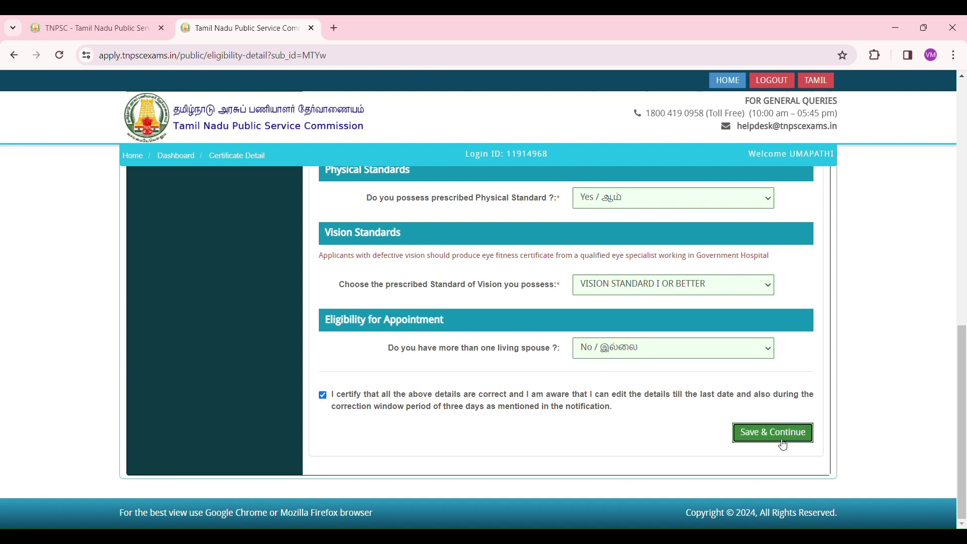
{"action": "left_click", "coordinate": [772, 432]}
{"action": "scroll", "coordinate": [541, 302], "scroll_direction": "down", "scroll_amount": 1}
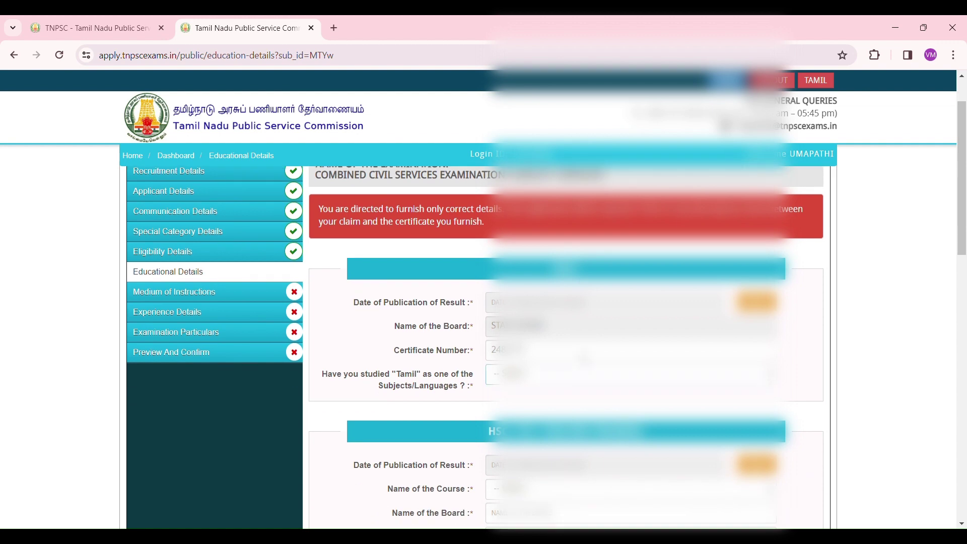
Look over the Educational Details form and open the calendar for the first Date of Publication of Result.
{"action": "left_click", "coordinate": [593, 376]}
{"action": "scroll", "coordinate": [592, 376], "scroll_direction": "down", "scroll_amount": 10}
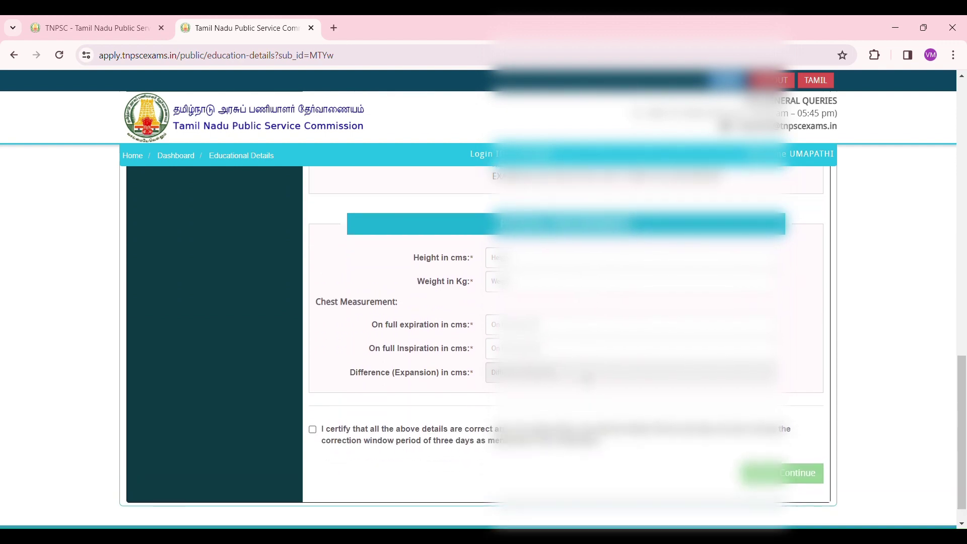
{"action": "scroll", "coordinate": [587, 380], "scroll_direction": "up", "scroll_amount": 15}
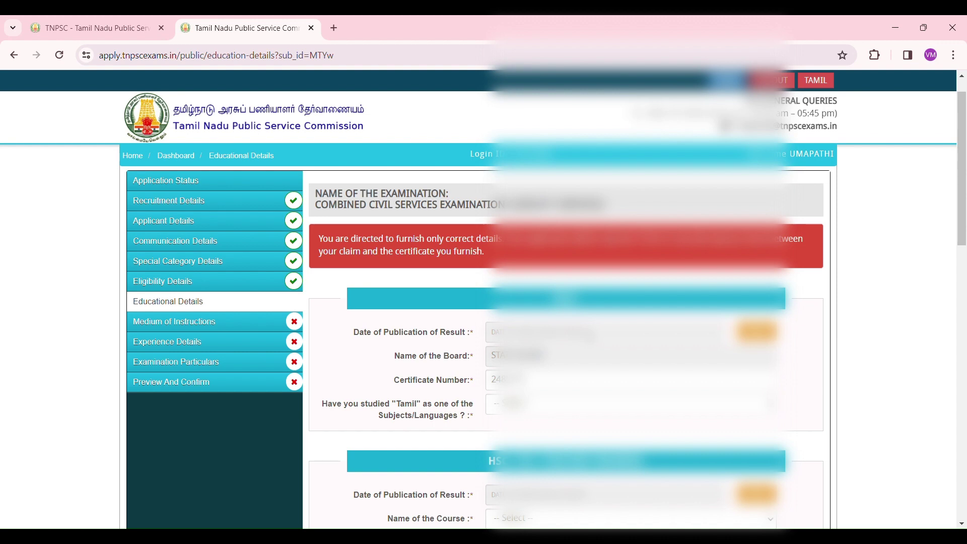
{"action": "left_click", "coordinate": [591, 334]}
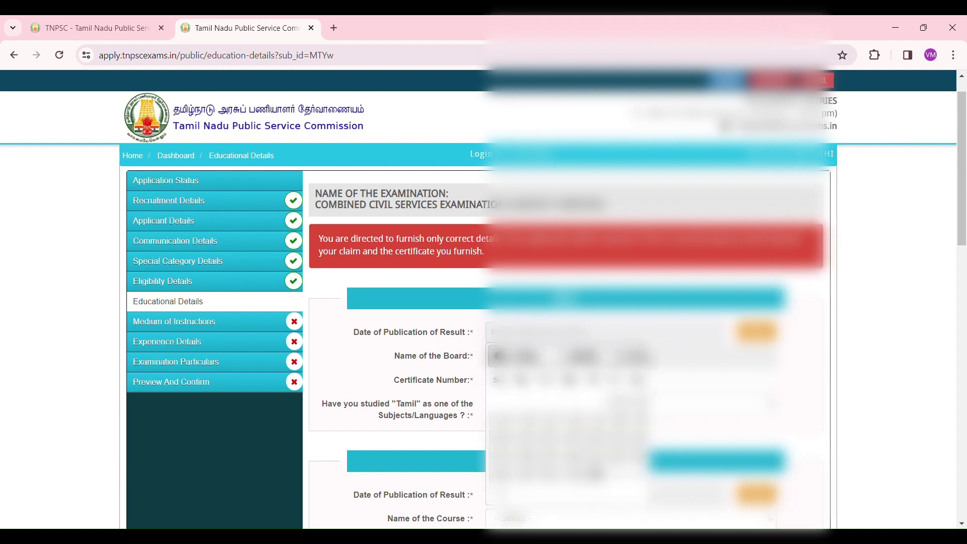
Pick the first and second result publication dates in their calendars.
{"action": "left_click", "coordinate": [620, 358]}
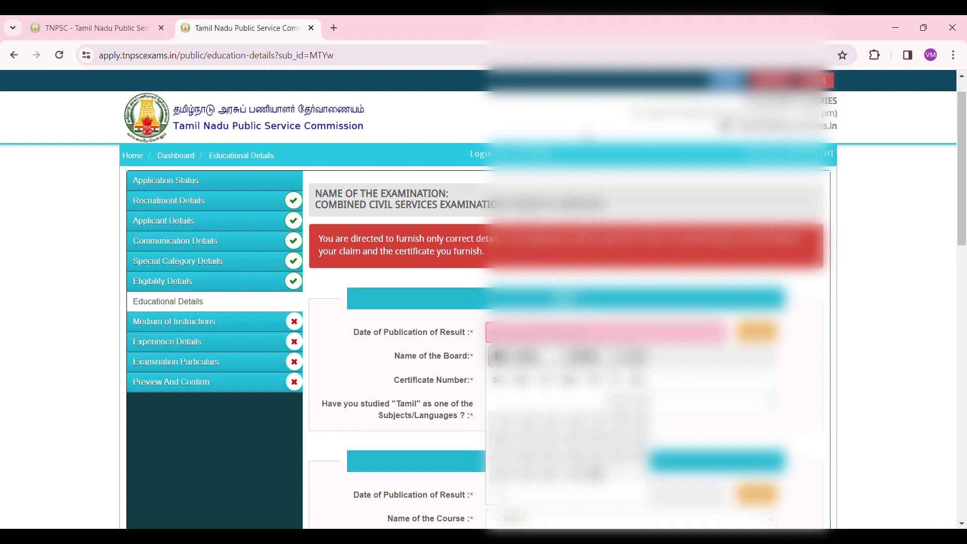
{"action": "left_click", "coordinate": [586, 126]}
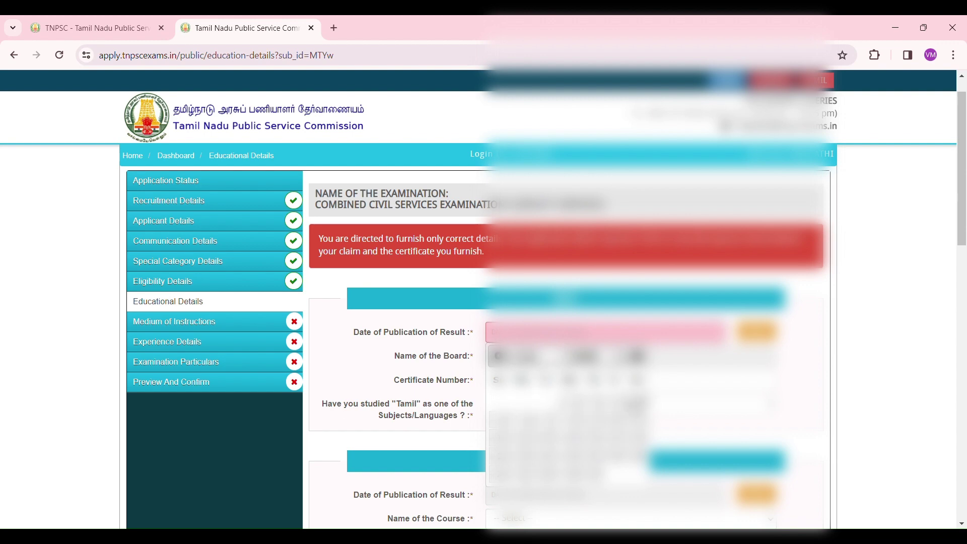
{"action": "left_click", "coordinate": [641, 405]}
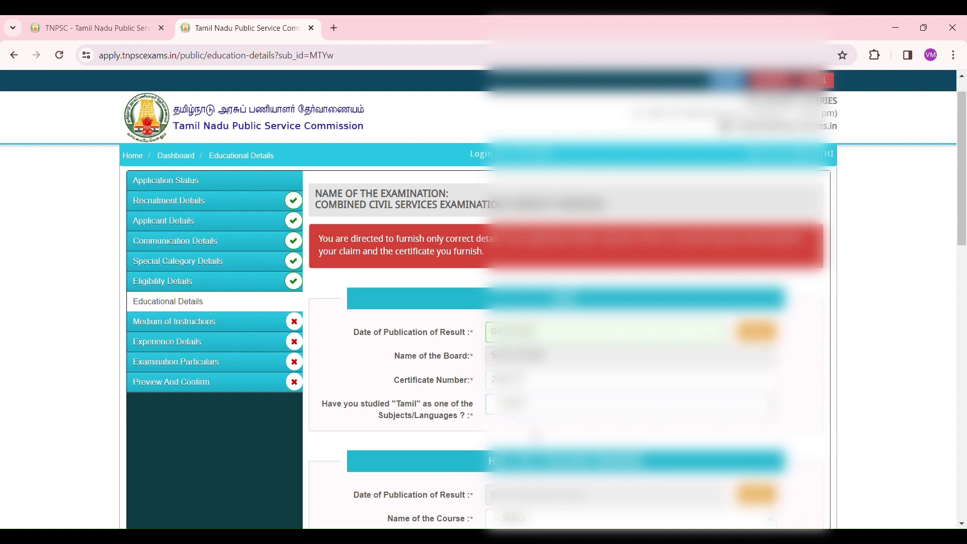
{"action": "scroll", "coordinate": [536, 434], "scroll_direction": "down", "scroll_amount": 4}
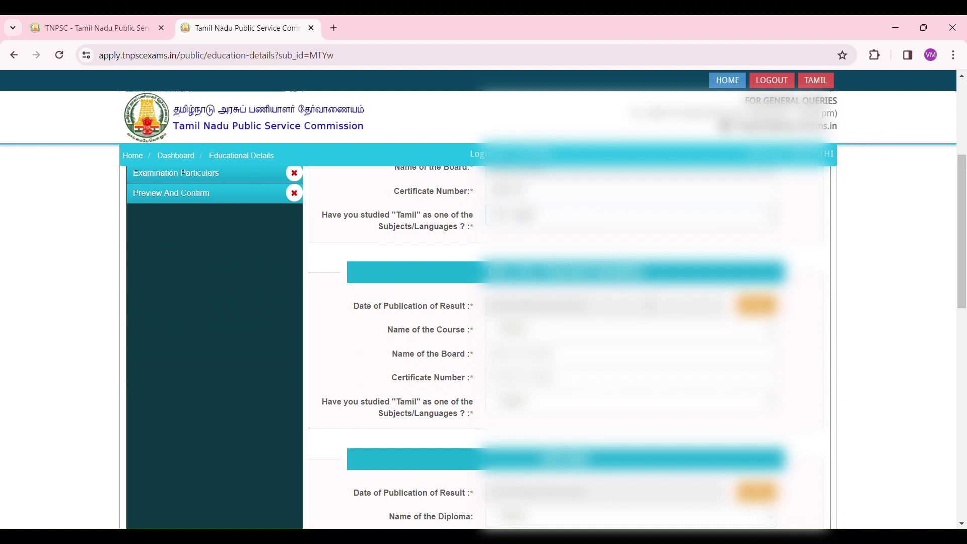
{"action": "left_click", "coordinate": [620, 307]}
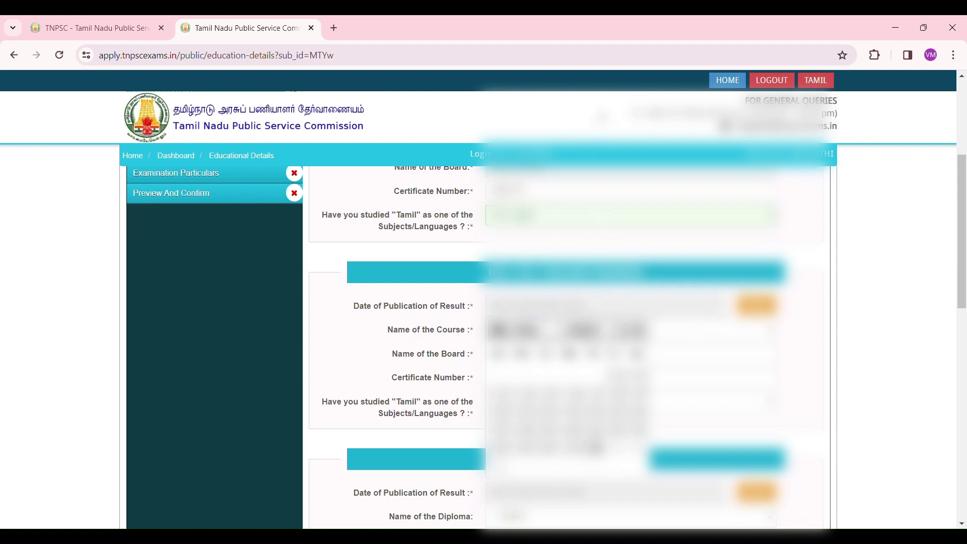
{"action": "left_click", "coordinate": [602, 119]}
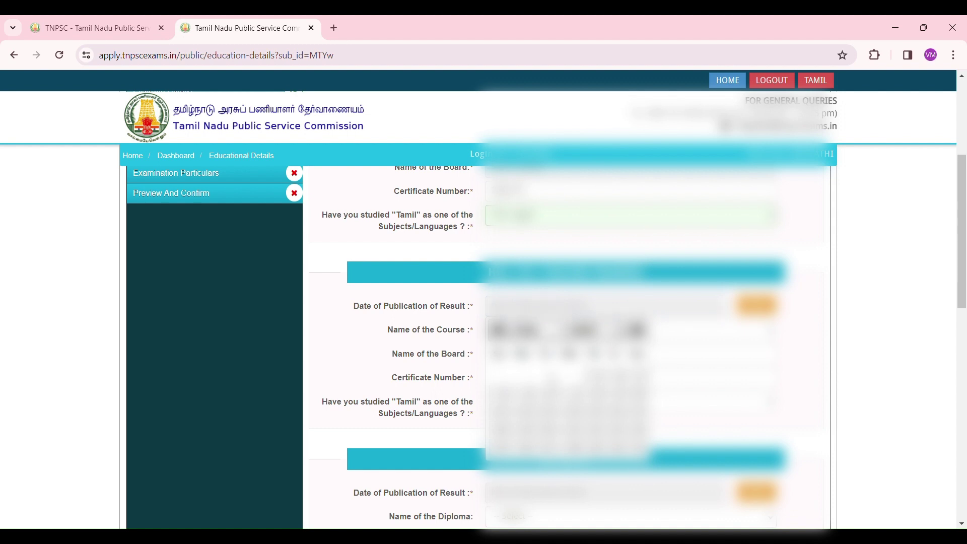
{"action": "left_click", "coordinate": [552, 395]}
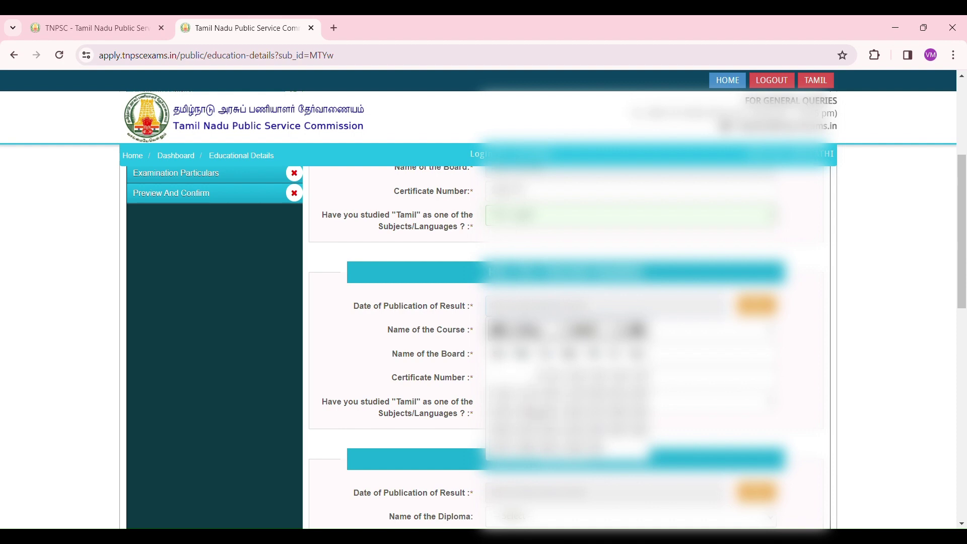
{"action": "left_click", "coordinate": [526, 412]}
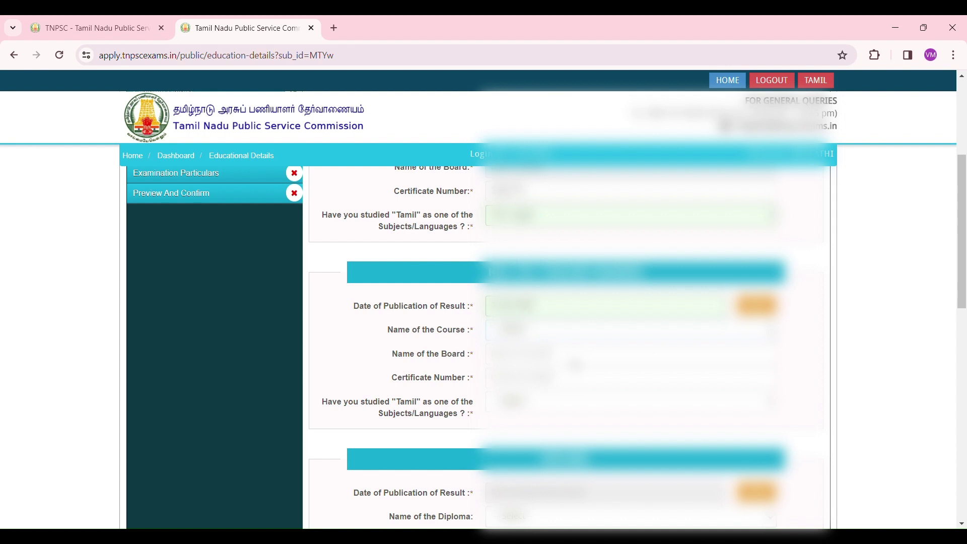
Choose the course, enter board STATE BOARD and the certificate number, and answer Yes to studying Tamil.
{"action": "left_click", "coordinate": [574, 364]}
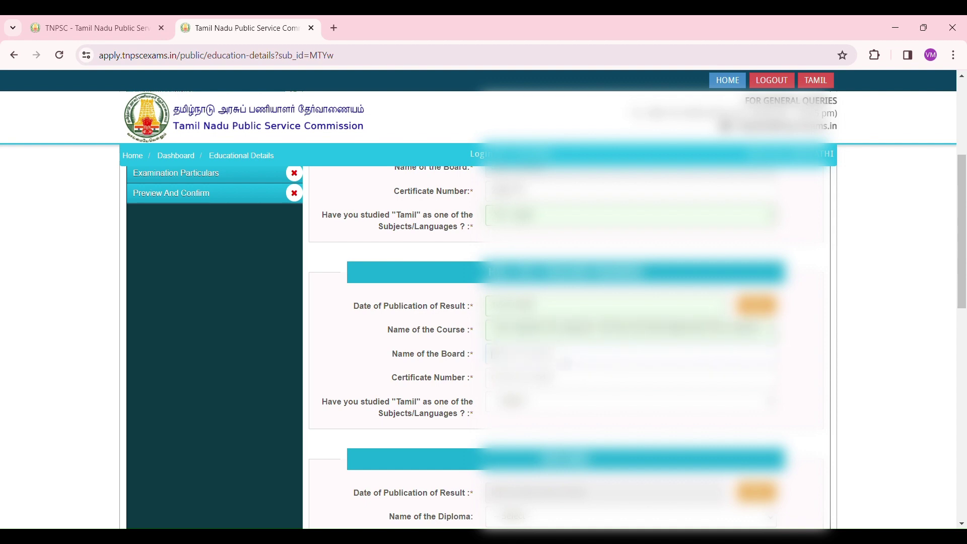
{"action": "type", "text": "STATE BOARD"}
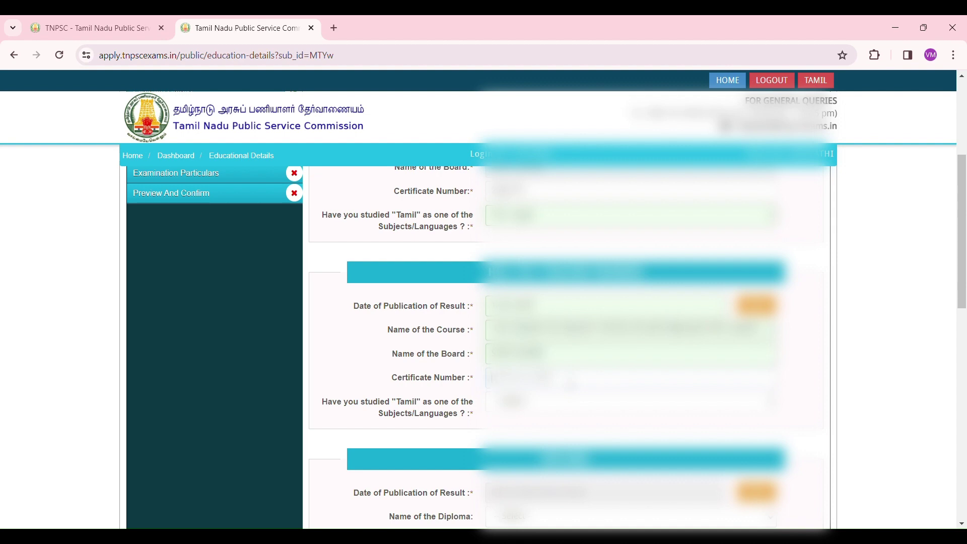
{"action": "type", "text": "1156"}
{"action": "left_click", "coordinate": [561, 411]}
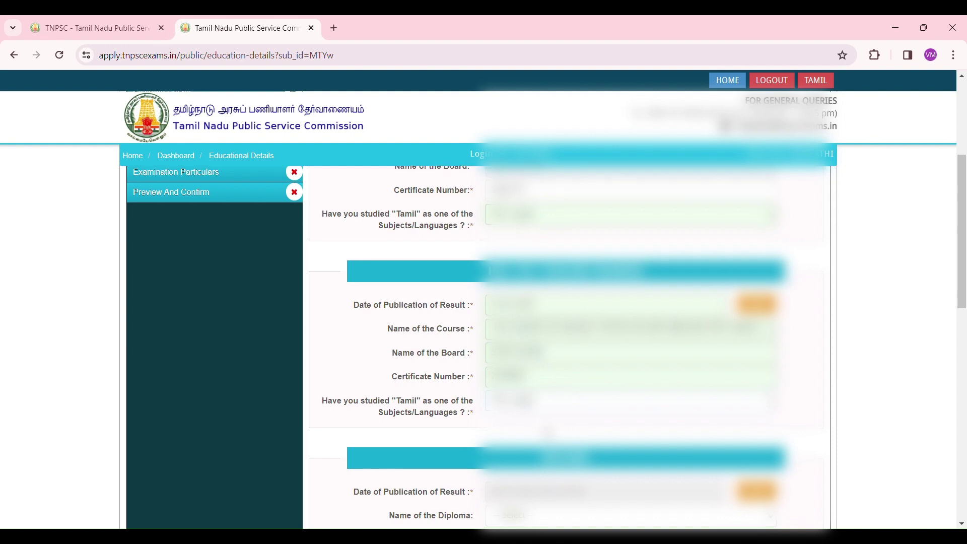
{"action": "scroll", "coordinate": [548, 432], "scroll_direction": "down", "scroll_amount": 3}
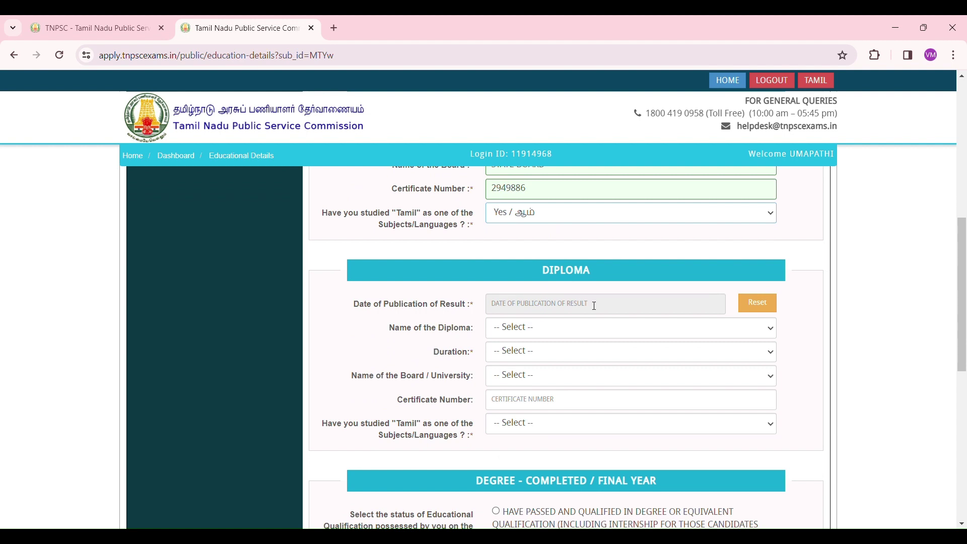
Mark DEGREE - COMPLETED / FINAL YEAR as HAVE PASSED AND QUALIFIED to reveal the UG Degree section.
{"action": "scroll", "coordinate": [584, 307], "scroll_direction": "down", "scroll_amount": 5}
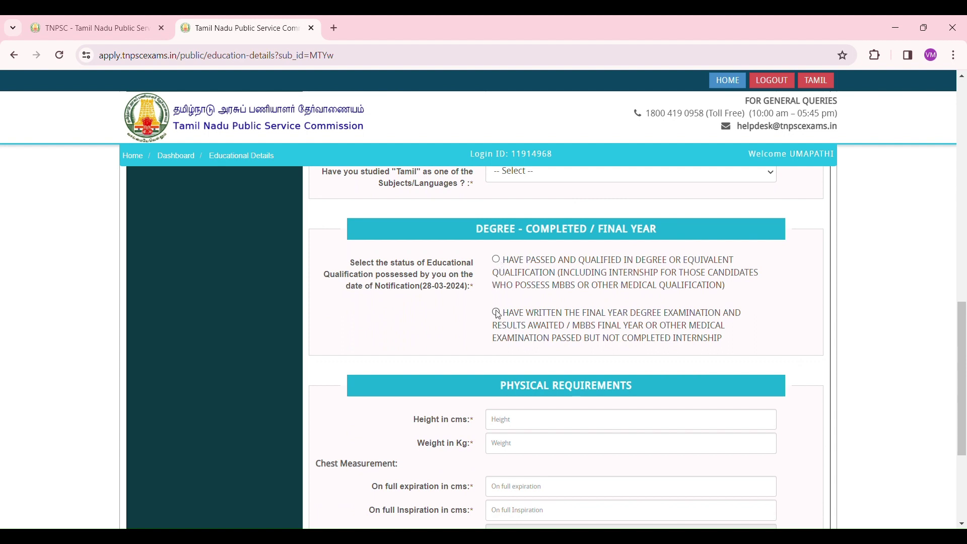
{"action": "left_click", "coordinate": [496, 260]}
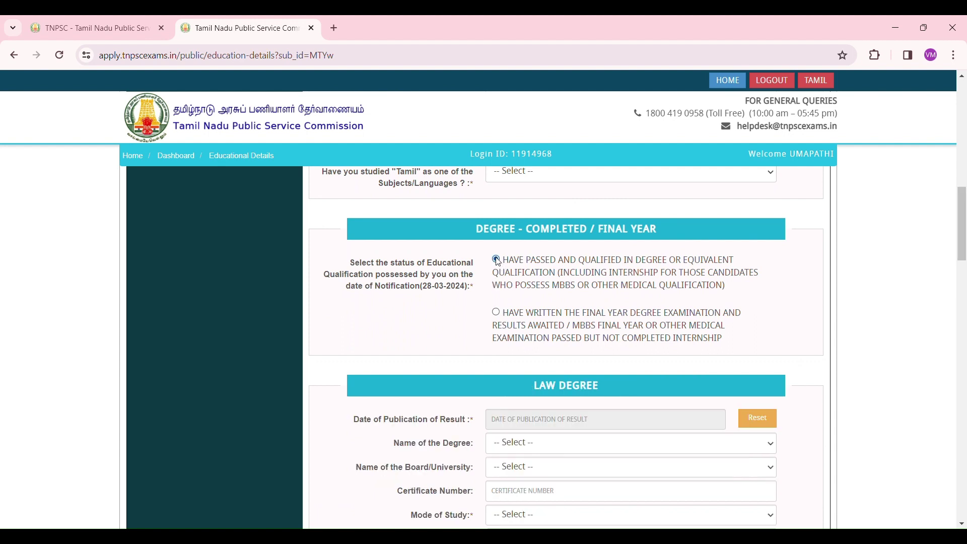
{"action": "scroll", "coordinate": [498, 261], "scroll_direction": "down", "scroll_amount": 8}
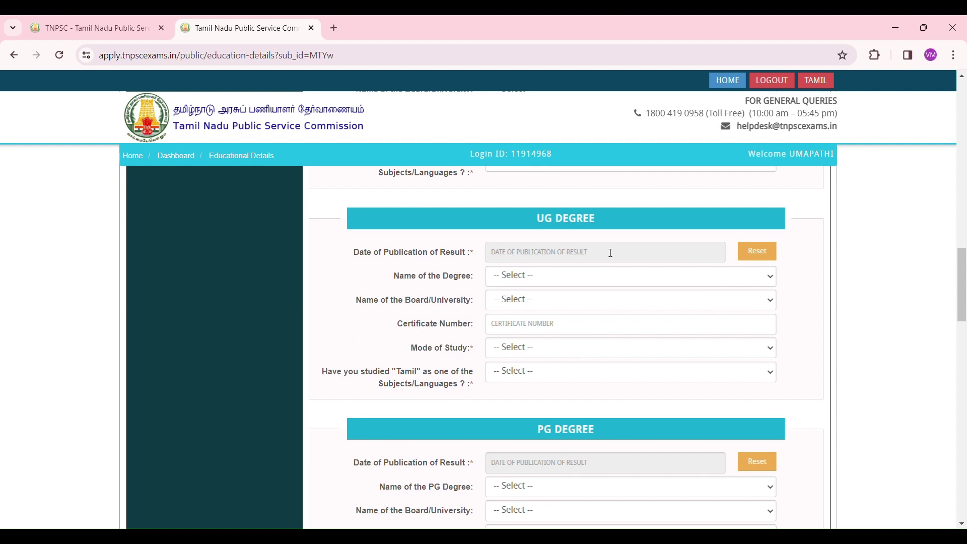
Set the UG result publication date to 12 August 2010.
{"action": "left_click", "coordinate": [611, 253]}
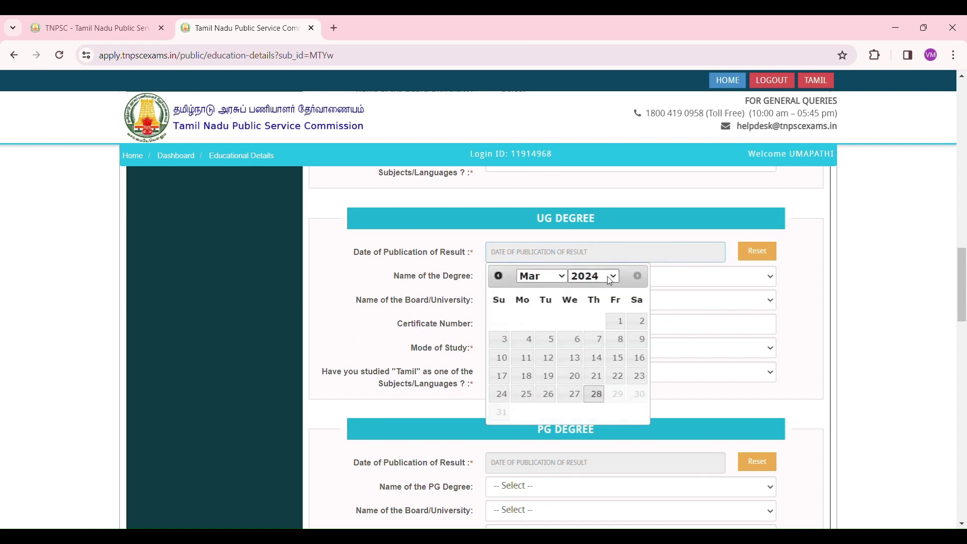
{"action": "left_click", "coordinate": [587, 346]}
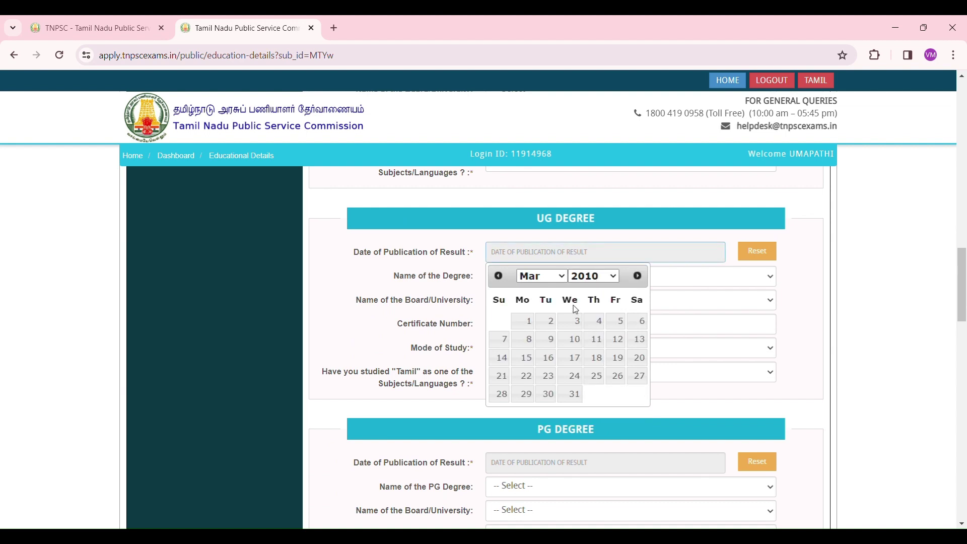
{"action": "left_click", "coordinate": [554, 281]}
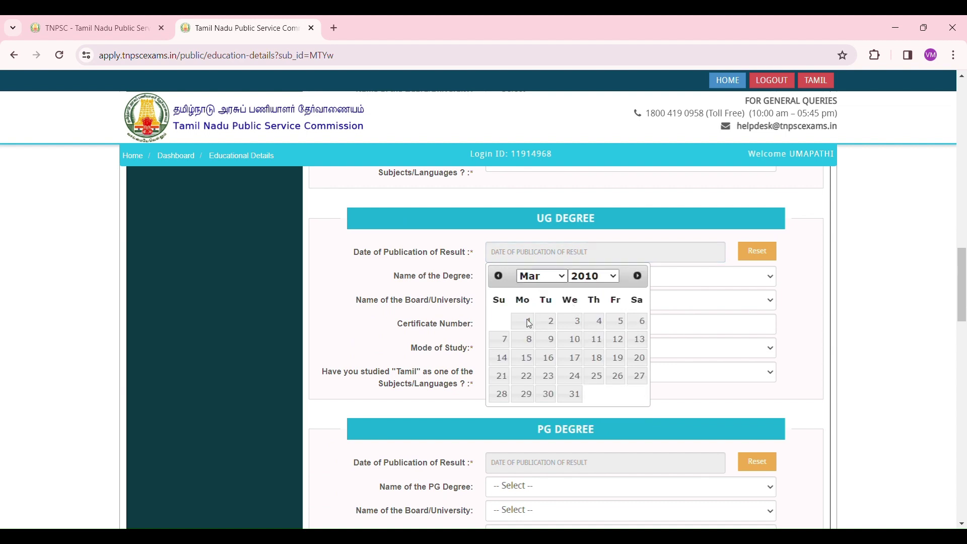
{"action": "left_click", "coordinate": [535, 380]}
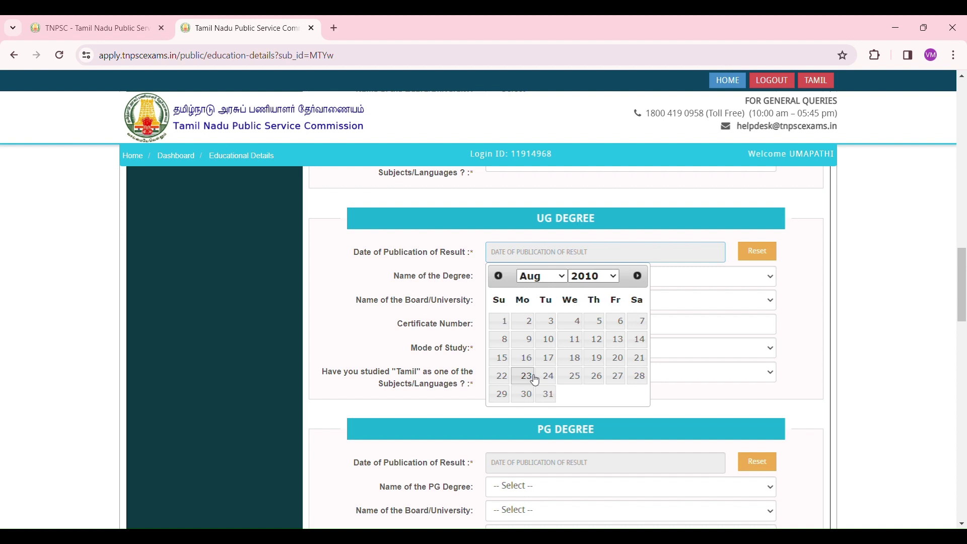
{"action": "left_click", "coordinate": [596, 340]}
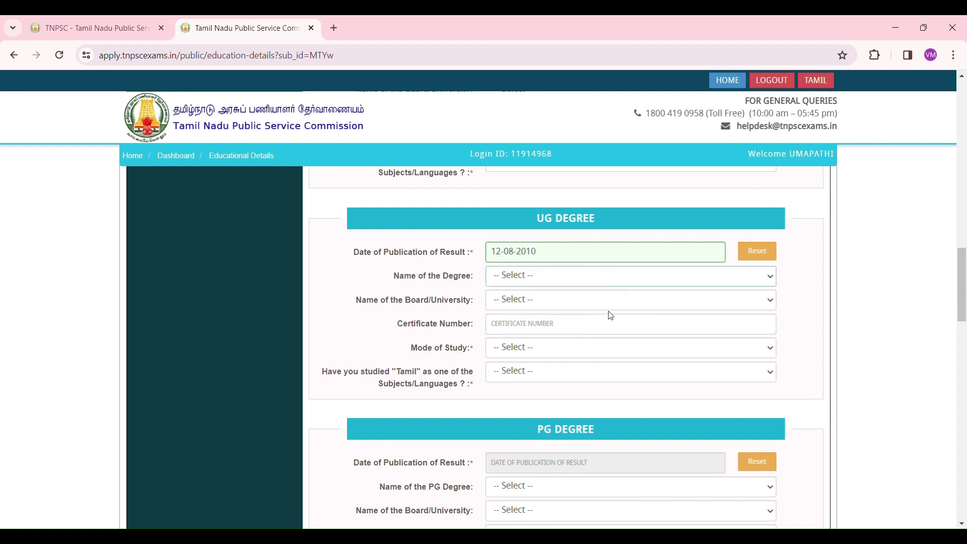
Select B.B.A and Thiruvalluvar University, enter the certificate number, choose Regular mode and Yes for Tamil.
{"action": "left_click", "coordinate": [615, 332]}
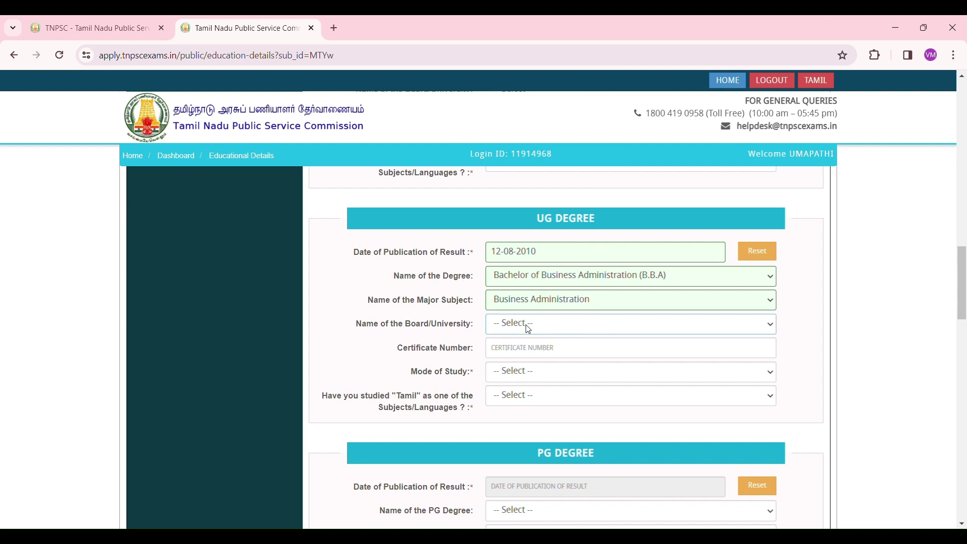
{"action": "key", "text": "t"}
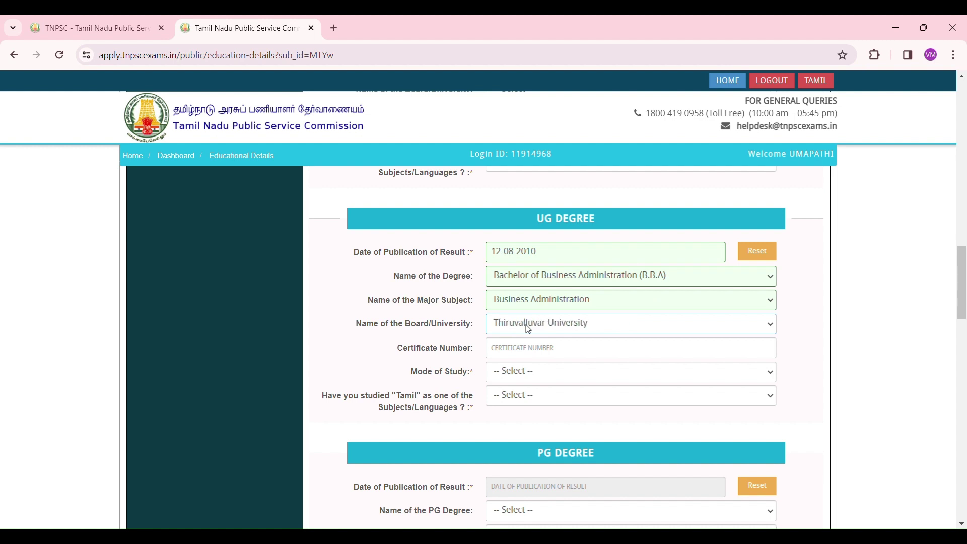
{"action": "left_click", "coordinate": [539, 356]}
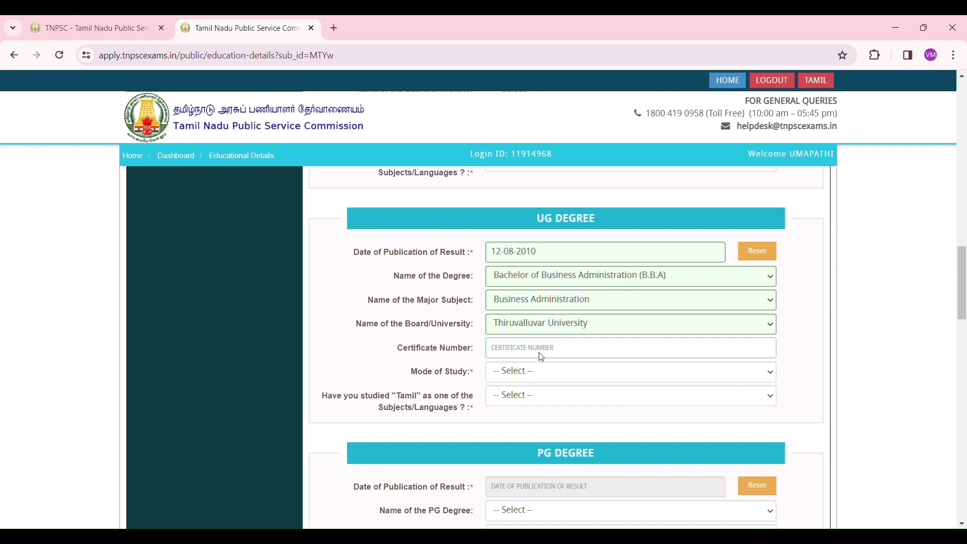
{"action": "left_click", "coordinate": [540, 380]}
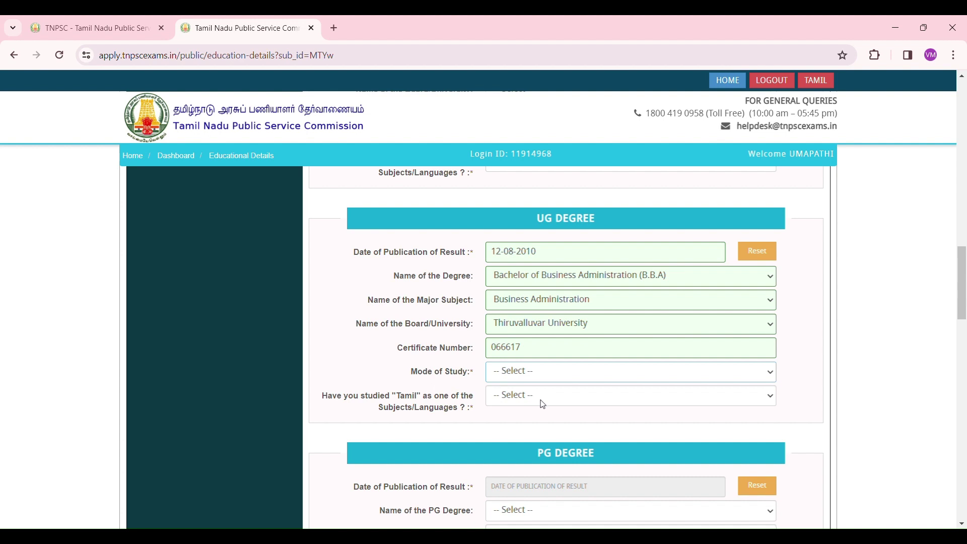
{"action": "key", "text": "Down"}
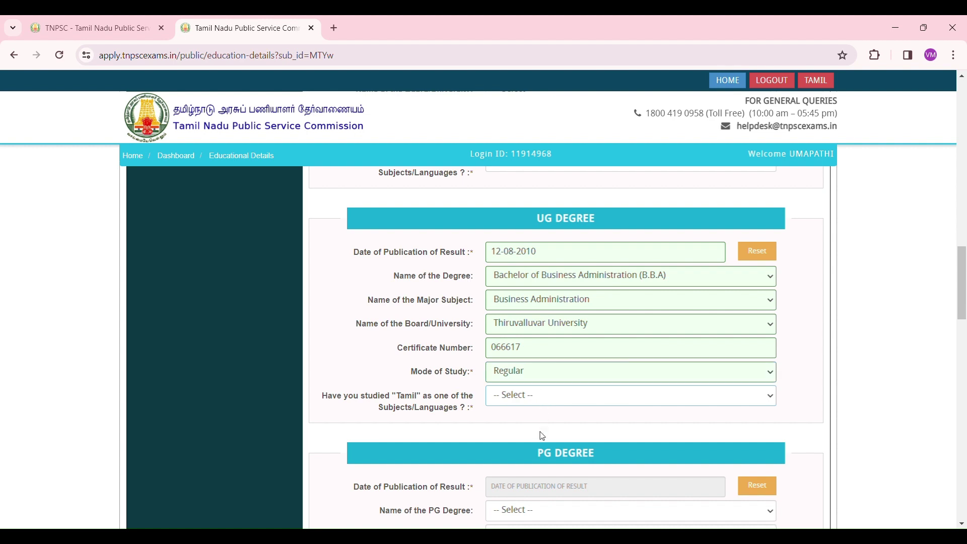
{"action": "key", "text": "Down"}
{"action": "scroll", "coordinate": [589, 398], "scroll_direction": "down", "scroll_amount": 2}
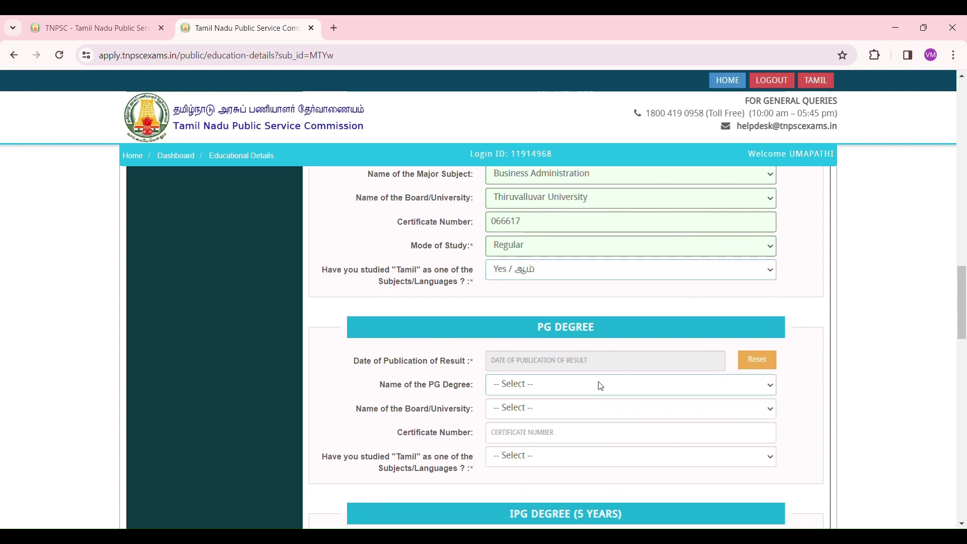
{"action": "left_click", "coordinate": [601, 364]}
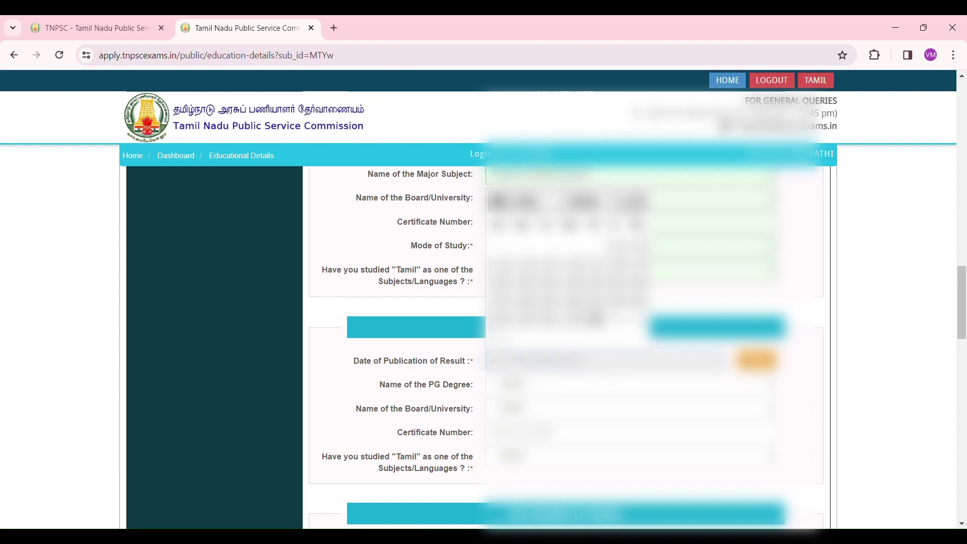
Pick the PG result publication date in the calendar.
{"action": "left_click", "coordinate": [575, 301]}
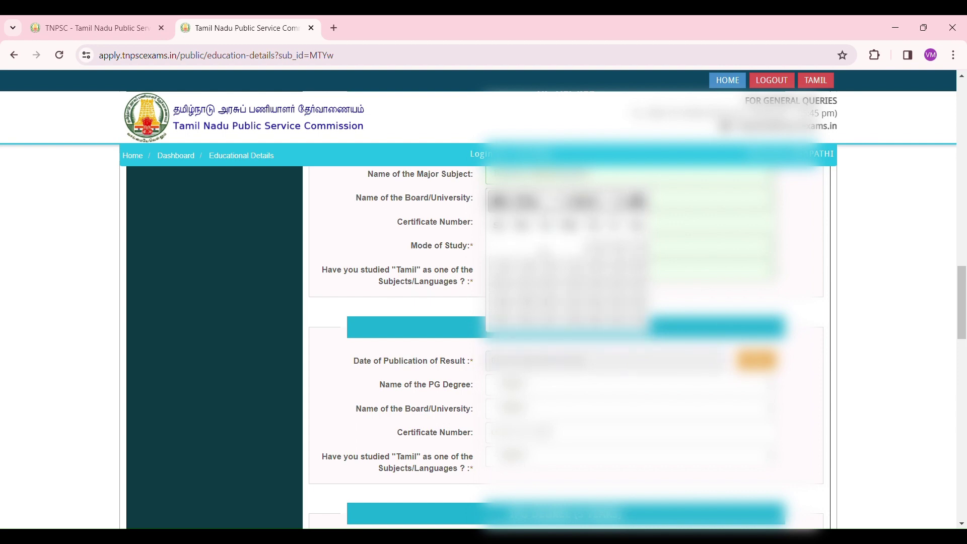
{"action": "left_click", "coordinate": [526, 282]}
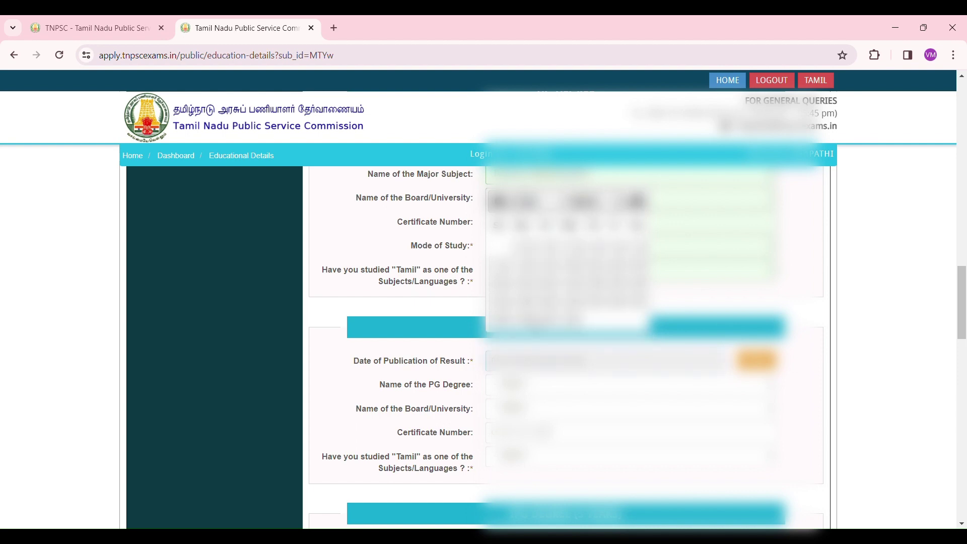
{"action": "left_click", "coordinate": [616, 285]}
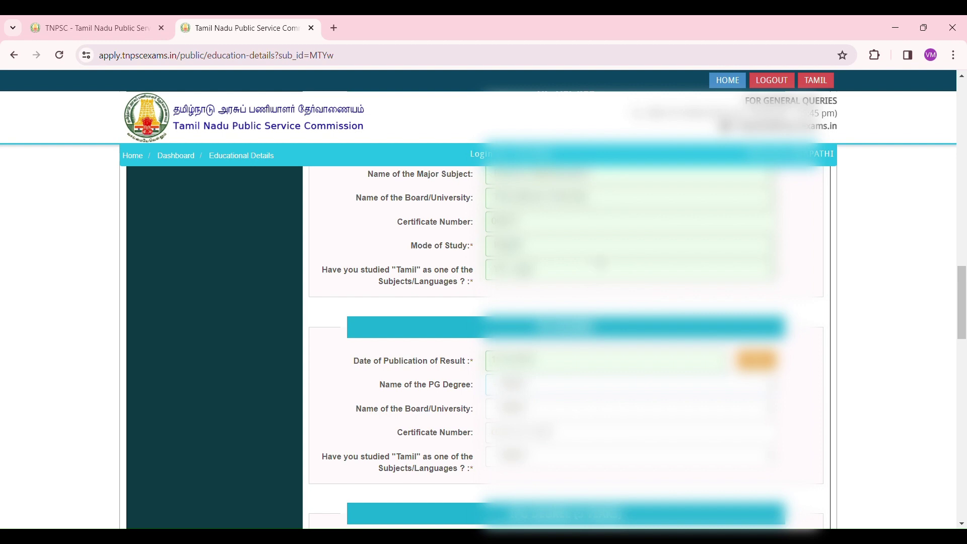
Select the PG degree and its university, and enter the PG certificate number.
{"action": "left_click", "coordinate": [652, 198]}
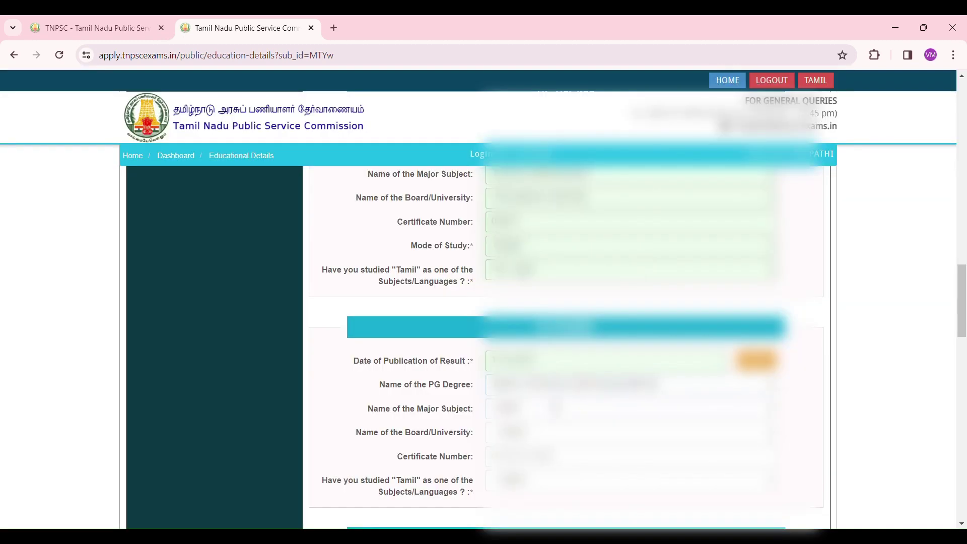
{"action": "left_click", "coordinate": [554, 408]}
{"action": "left_click", "coordinate": [537, 436]}
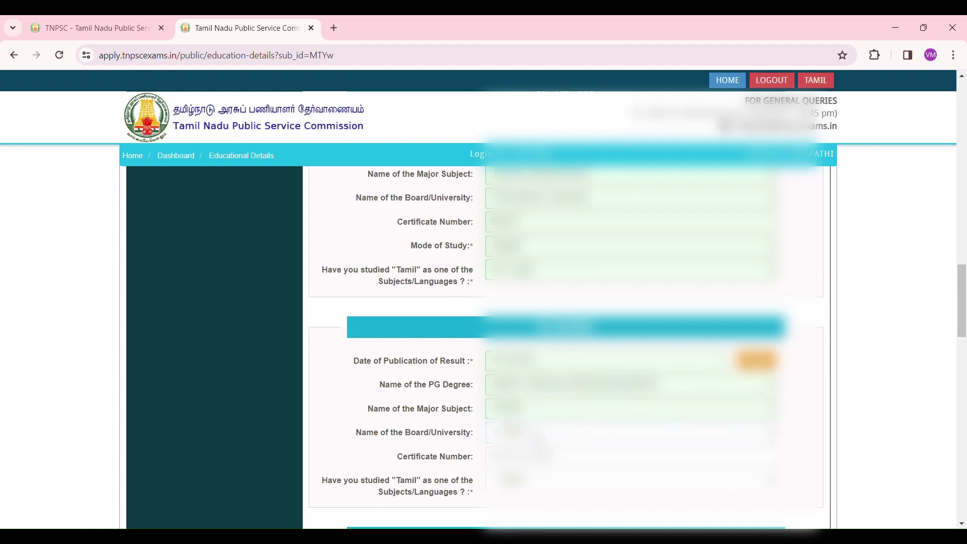
{"action": "left_click", "coordinate": [554, 220]}
{"action": "left_click", "coordinate": [568, 462]}
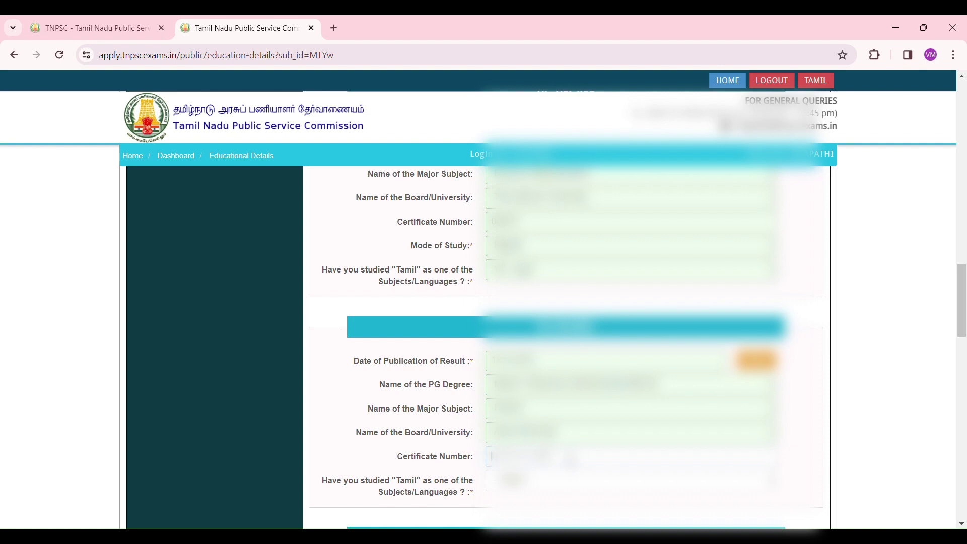
{"action": "type", "text": "A"}
{"action": "scroll", "coordinate": [554, 348], "scroll_direction": "down", "scroll_amount": 2}
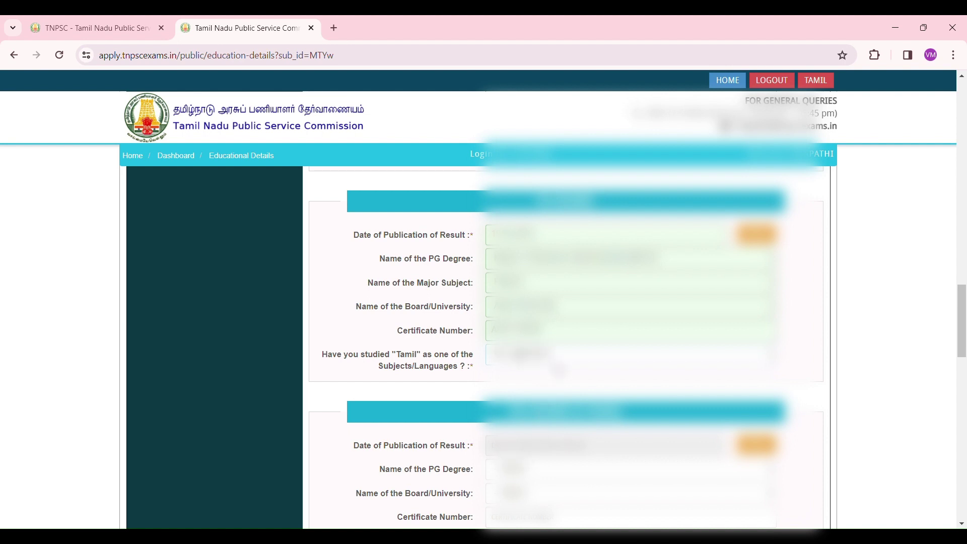
Enter chest 90 cm on expiration and 95 cm on inspiration, tick the certify box, and save.
{"action": "scroll", "coordinate": [554, 348], "scroll_direction": "down", "scroll_amount": 5}
{"action": "scroll", "coordinate": [570, 366], "scroll_direction": "down", "scroll_amount": 1}
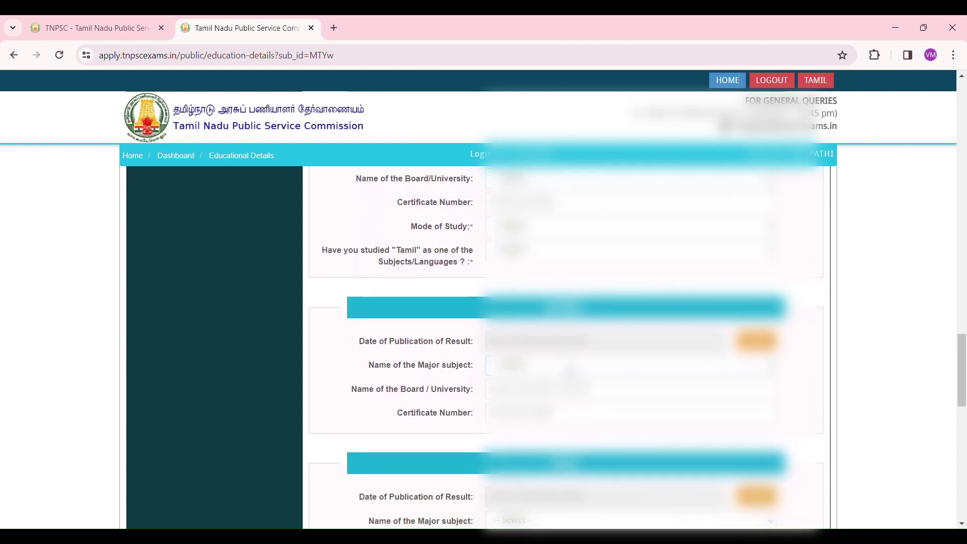
{"action": "scroll", "coordinate": [574, 360], "scroll_direction": "up", "scroll_amount": 2}
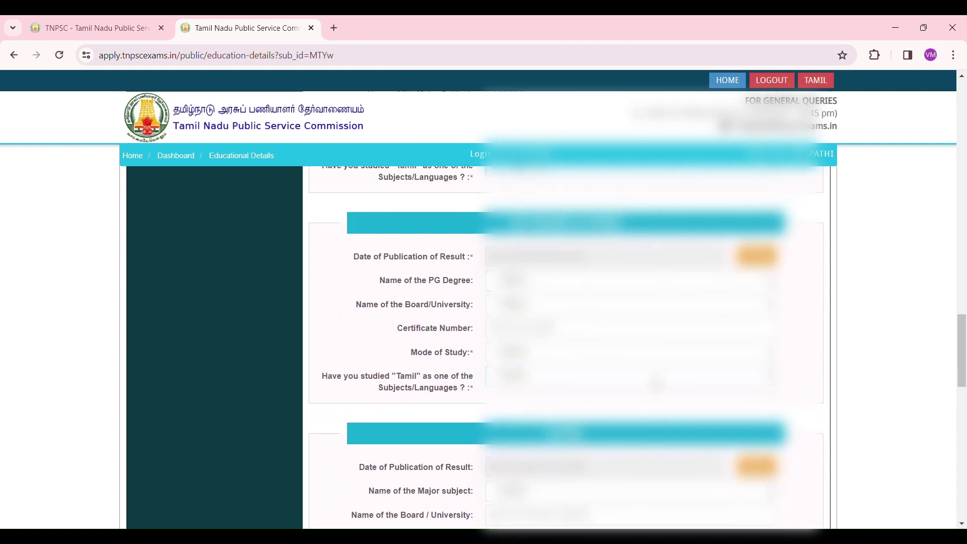
{"action": "scroll", "coordinate": [654, 378], "scroll_direction": "down", "scroll_amount": 5}
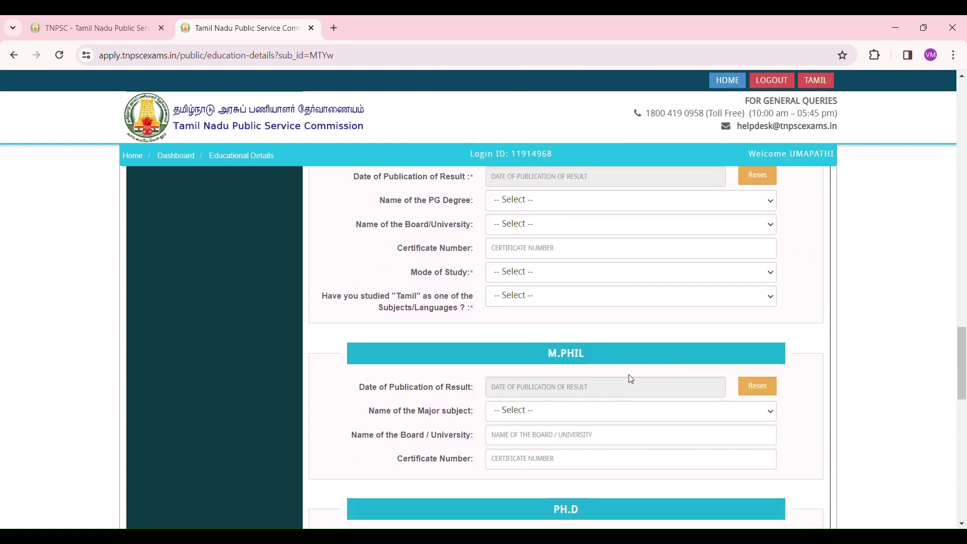
{"action": "scroll", "coordinate": [631, 379], "scroll_direction": "down", "scroll_amount": 1}
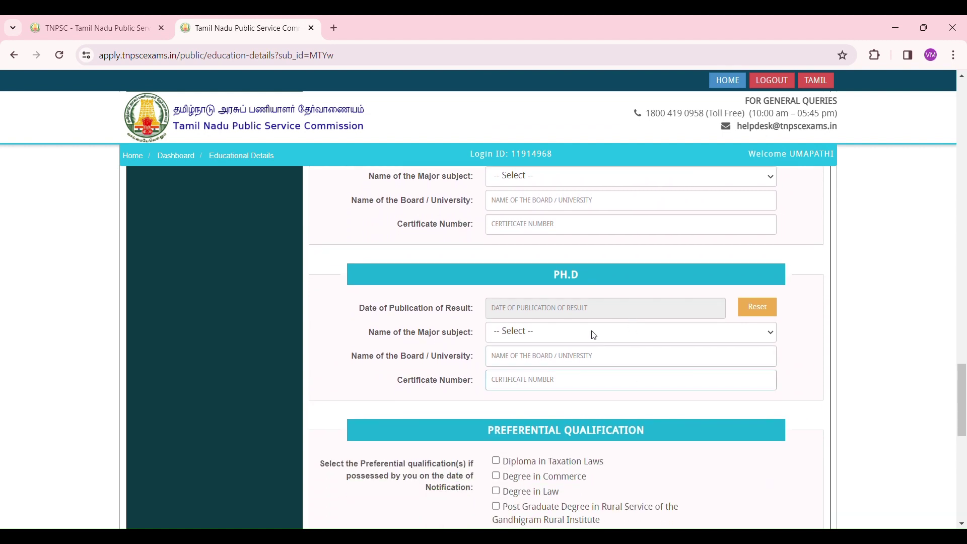
{"action": "scroll", "coordinate": [608, 358], "scroll_direction": "down", "scroll_amount": 5}
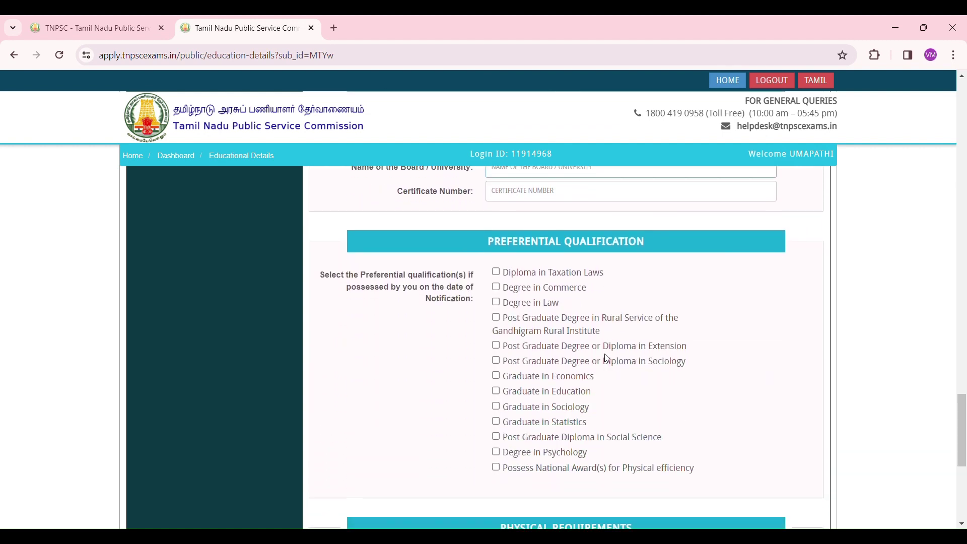
{"action": "scroll", "coordinate": [796, 321], "scroll_direction": "down", "scroll_amount": 5}
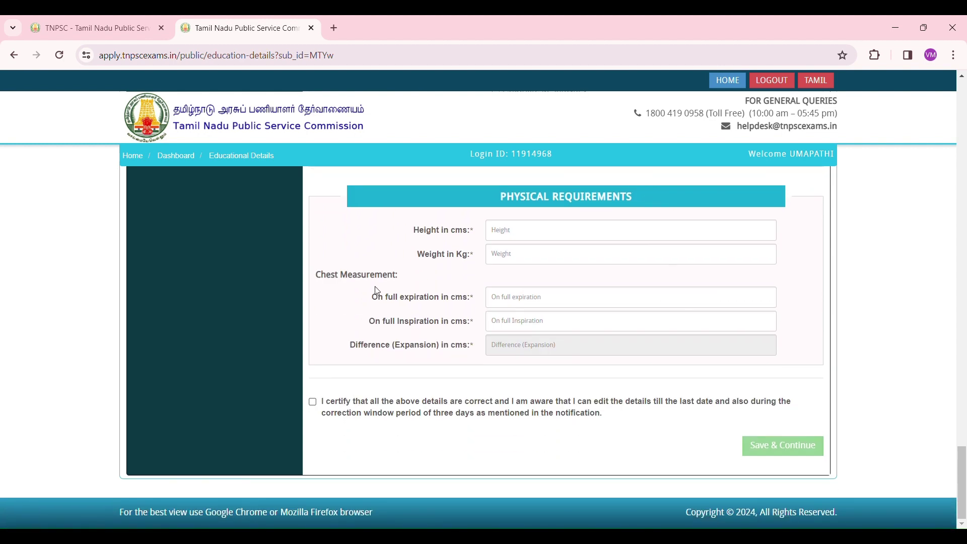
{"action": "left_click", "coordinate": [540, 303]}
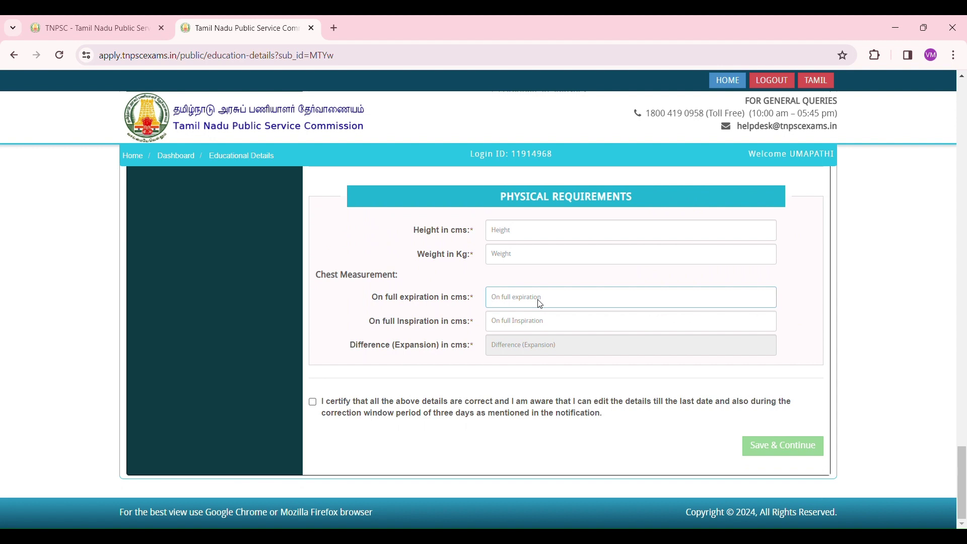
{"action": "type", "text": "90"}
{"action": "left_click", "coordinate": [538, 323]}
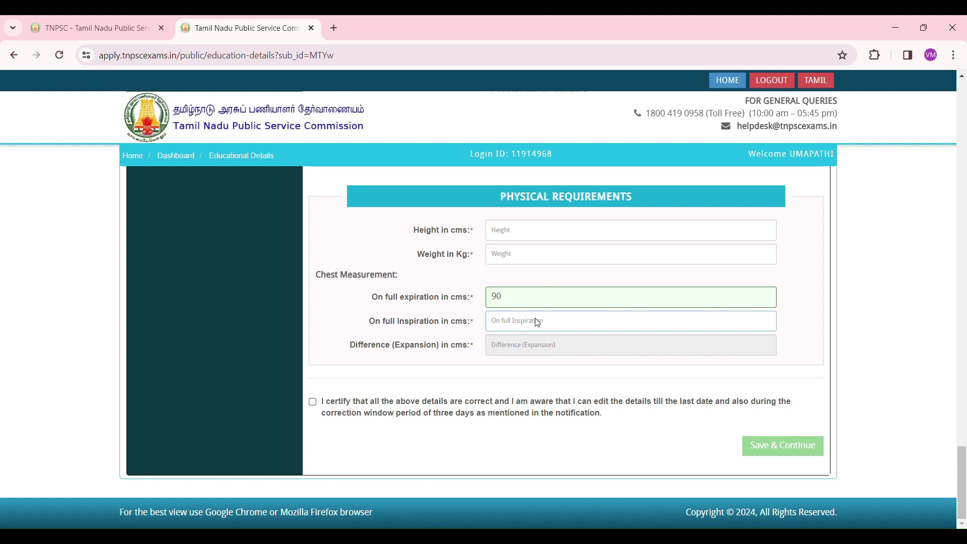
{"action": "type", "text": "95"}
{"action": "left_click", "coordinate": [313, 403]}
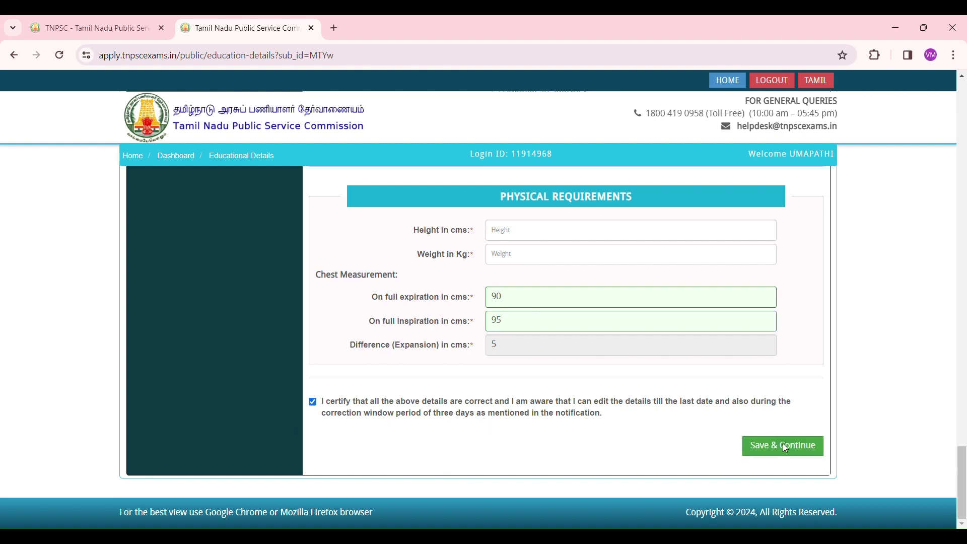
{"action": "left_click", "coordinate": [784, 447]}
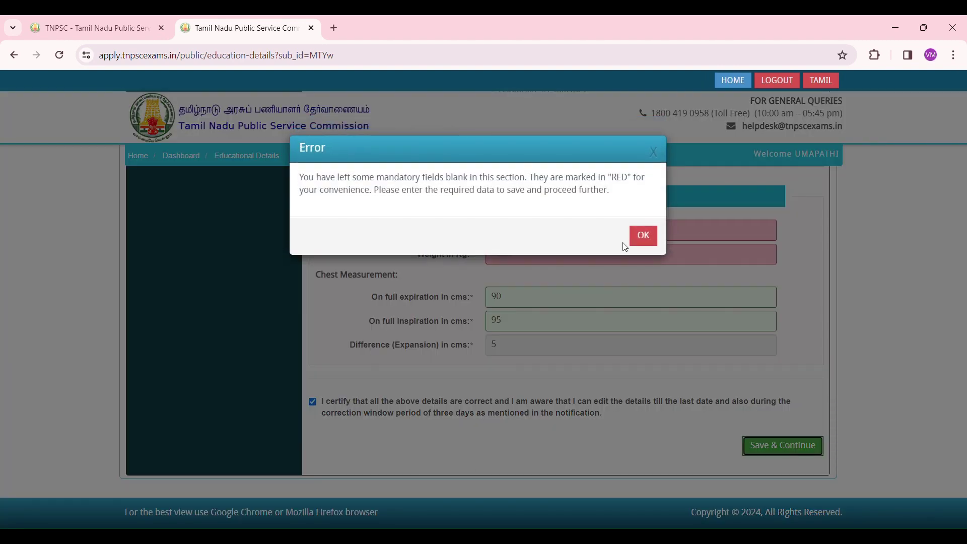
Dismiss the missing-fields error, add weight 85 kg, and save the educational details, confirming with Yes.
{"action": "left_click", "coordinate": [643, 235]}
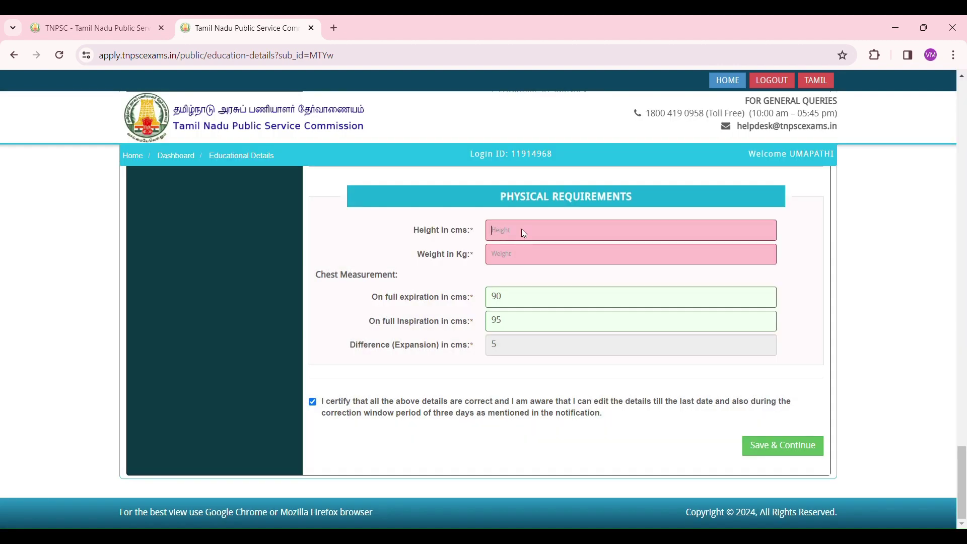
{"action": "left_click", "coordinate": [517, 261]}
{"action": "type", "text": "85"}
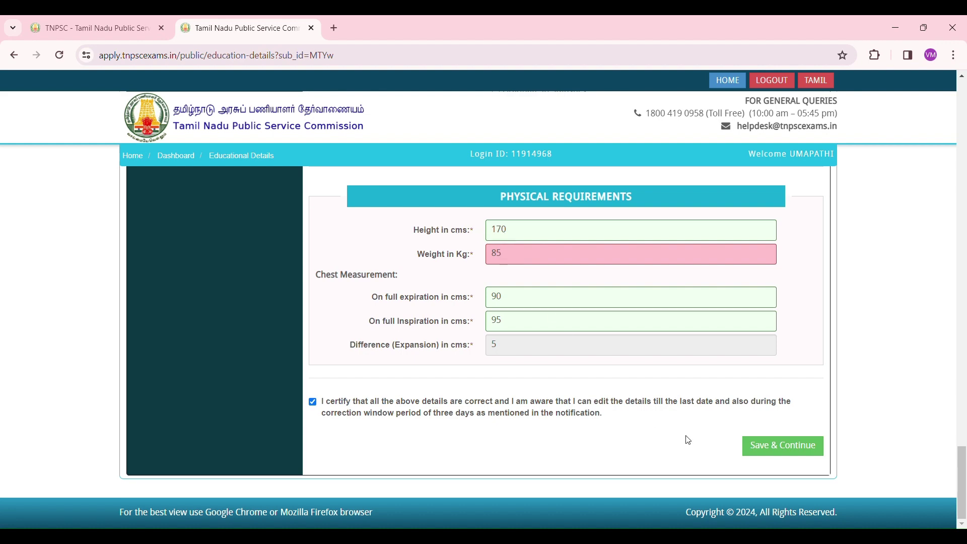
{"action": "left_click", "coordinate": [766, 447]}
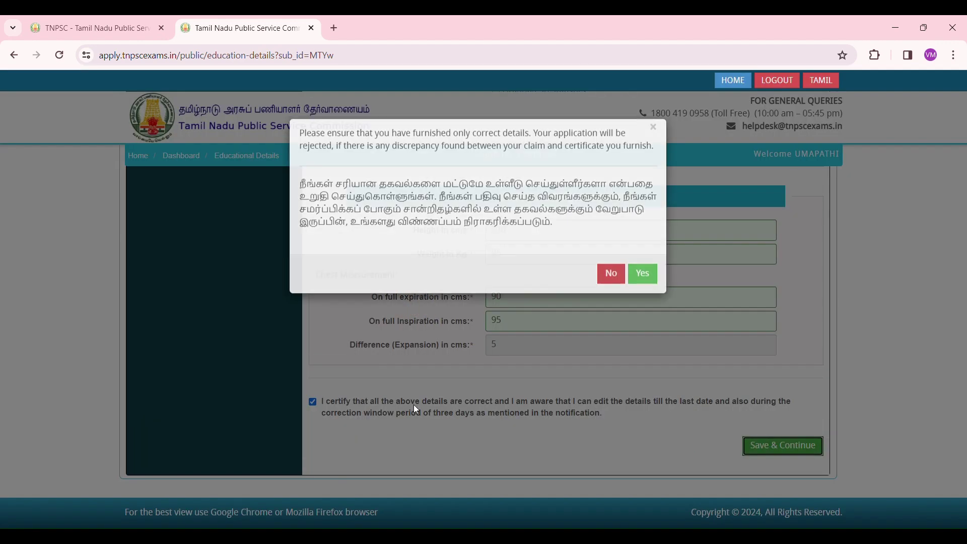
{"action": "left_click", "coordinate": [642, 296]}
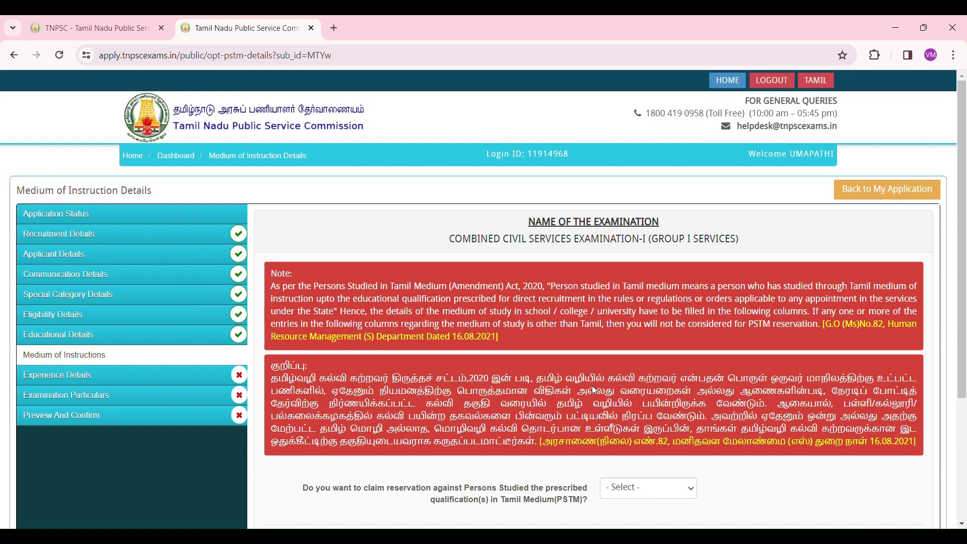
Change the PSTM reservation answer to இல்லை (No), confirm, certify the medium of instruction details, and save.
{"action": "scroll", "coordinate": [594, 386], "scroll_direction": "down", "scroll_amount": 1}
{"action": "scroll", "coordinate": [599, 387], "scroll_direction": "down", "scroll_amount": 1}
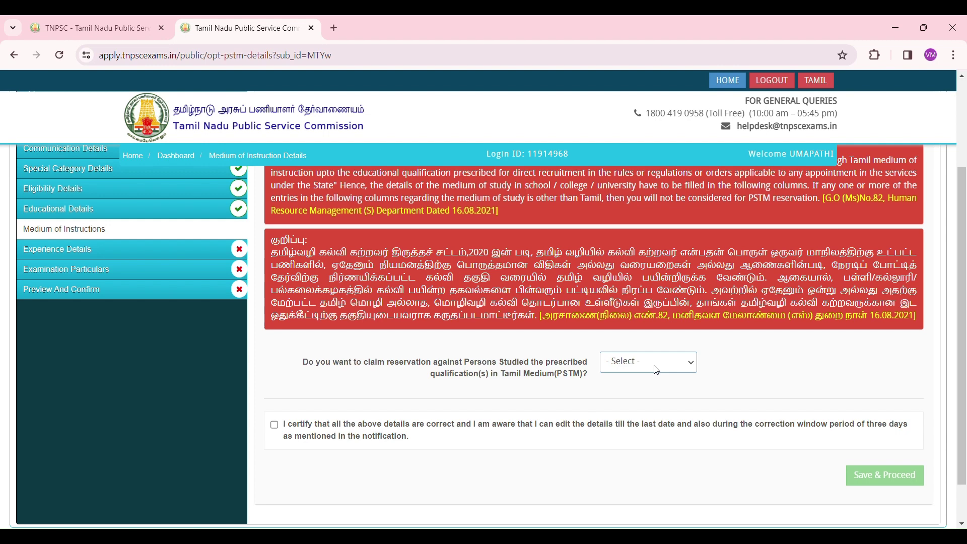
{"action": "left_click", "coordinate": [647, 391]}
{"action": "scroll", "coordinate": [647, 391], "scroll_direction": "down", "scroll_amount": 1}
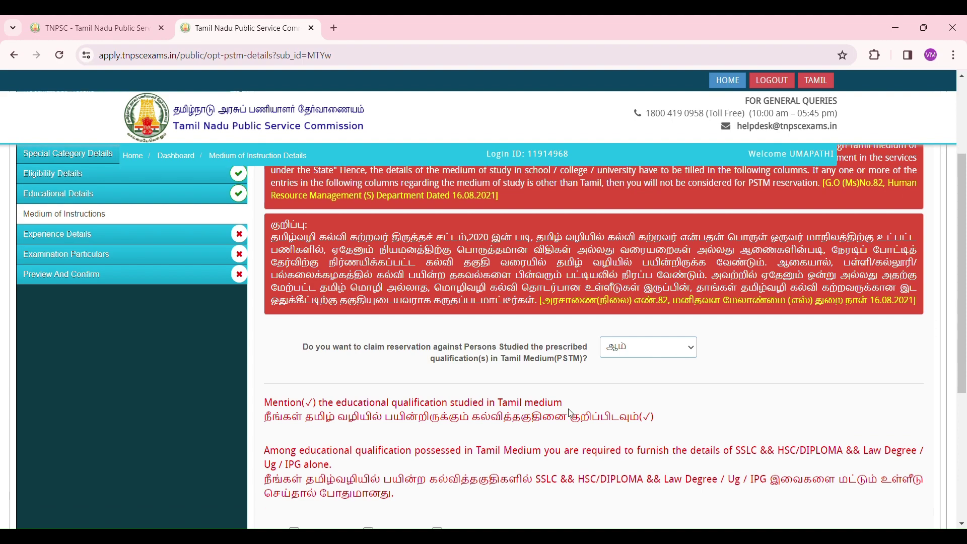
{"action": "left_click", "coordinate": [665, 302]}
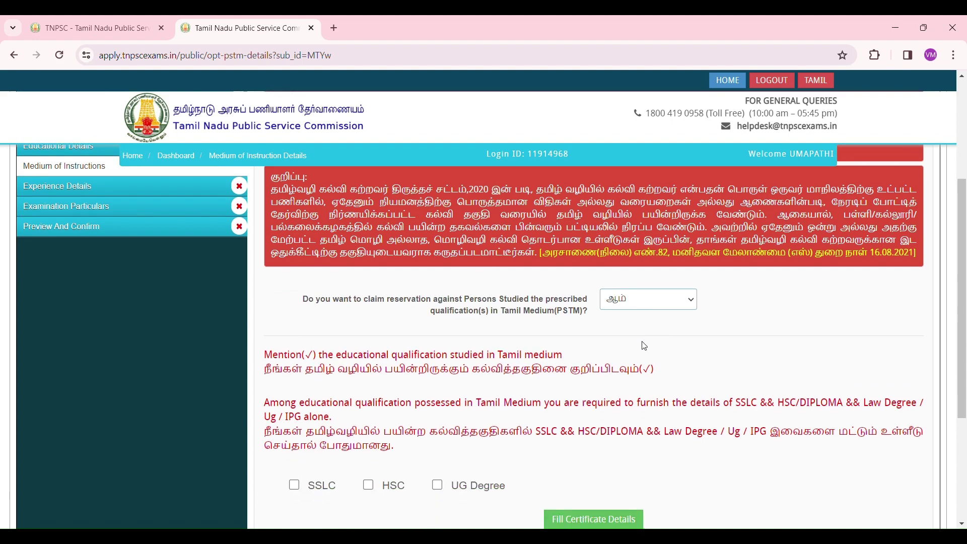
{"action": "left_click", "coordinate": [644, 344]}
{"action": "left_click", "coordinate": [642, 235]}
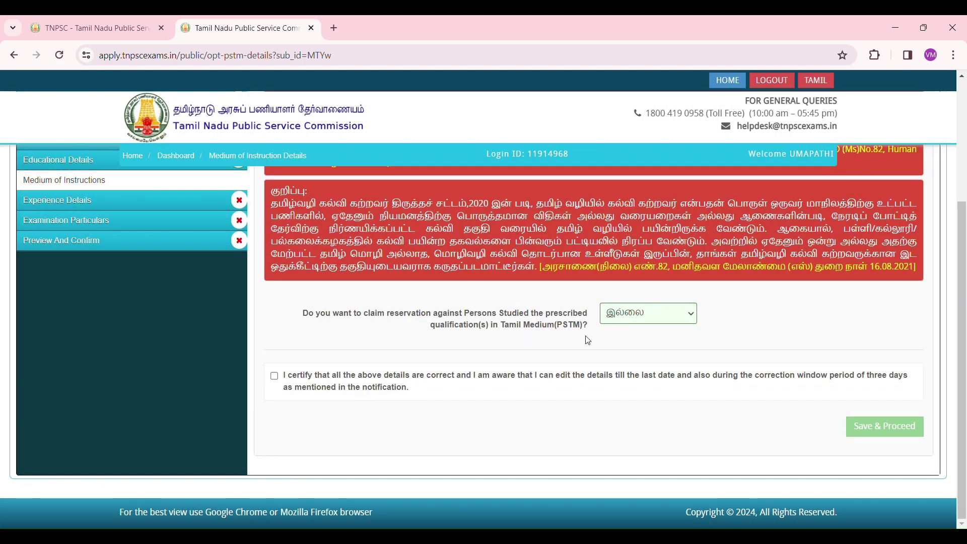
{"action": "left_click", "coordinate": [286, 389]}
{"action": "left_click", "coordinate": [881, 427]}
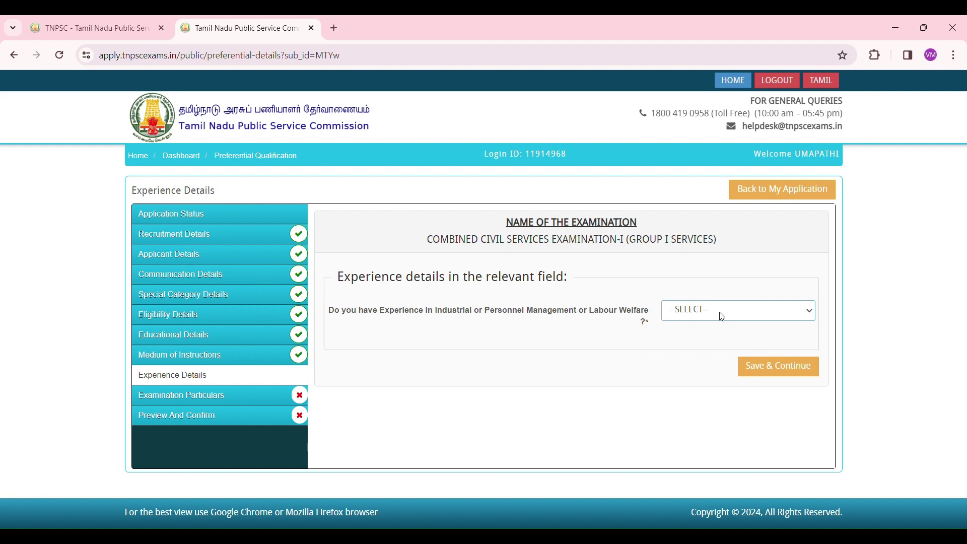
Answer NO / இல்லை to industrial or personnel management experience and save the Experience Details.
{"action": "left_click", "coordinate": [721, 316]}
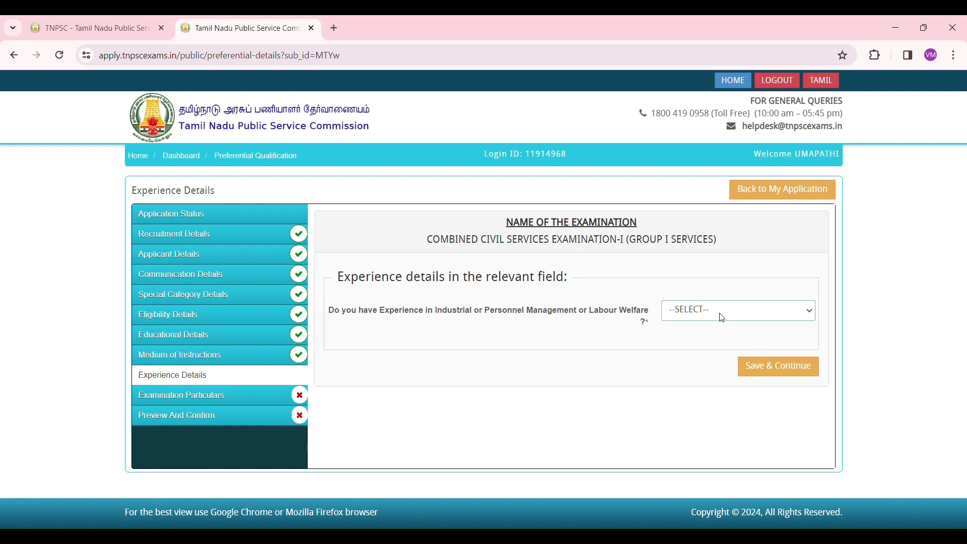
{"action": "left_click", "coordinate": [714, 354]}
{"action": "left_click", "coordinate": [772, 367]}
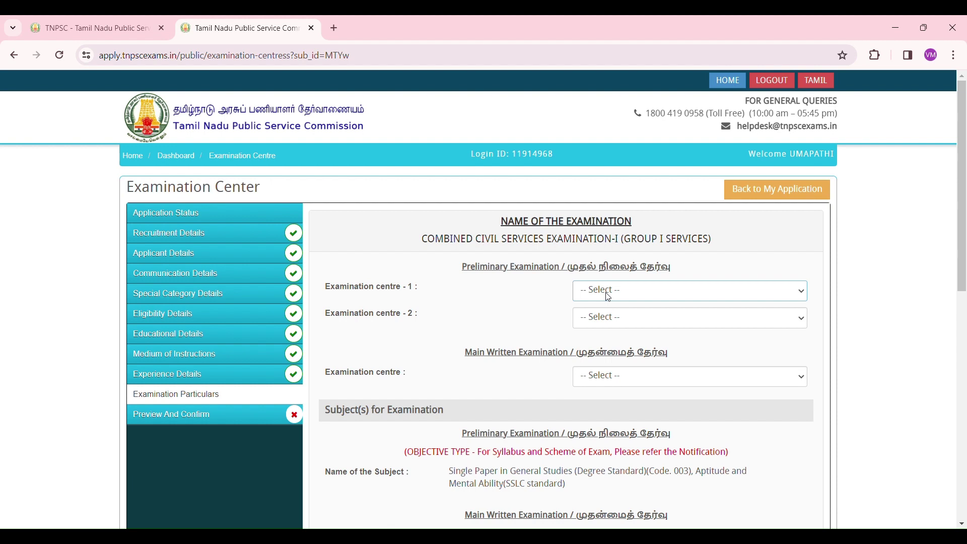
Choose Villupuram (2801) and Kallakurichi (3401) as centres 1 and 2, with Chennai(0101) for the main exam.
{"action": "left_click", "coordinate": [650, 259]}
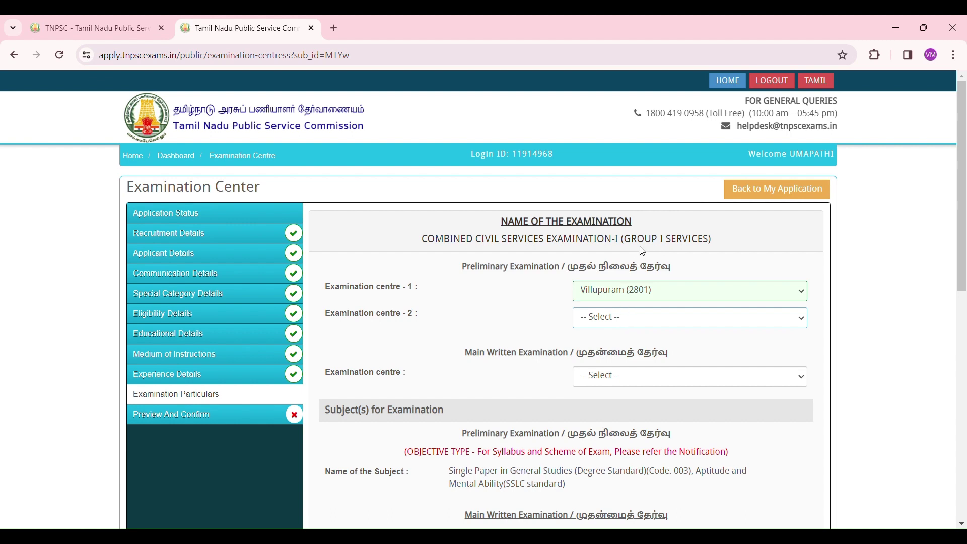
{"action": "left_click", "coordinate": [641, 191]}
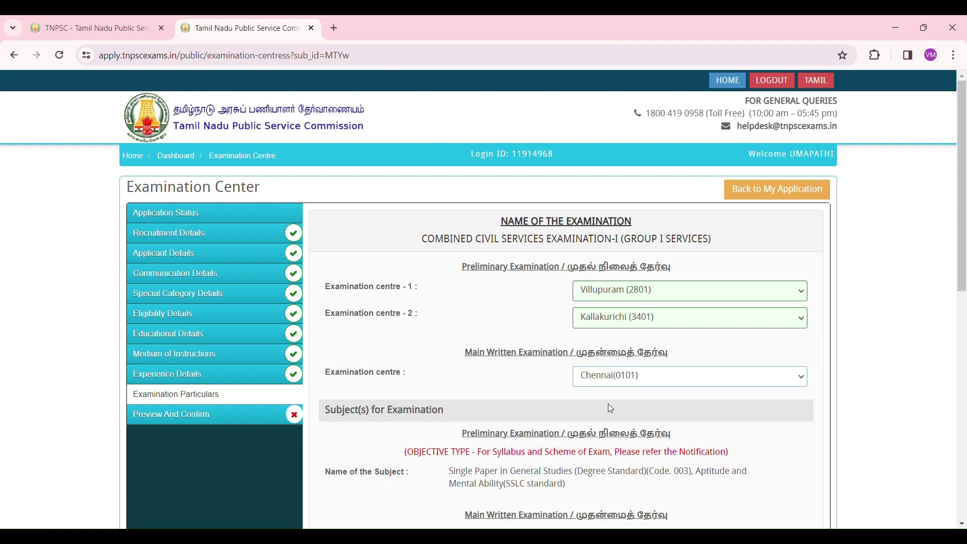
{"action": "scroll", "coordinate": [614, 398], "scroll_direction": "down", "scroll_amount": 5}
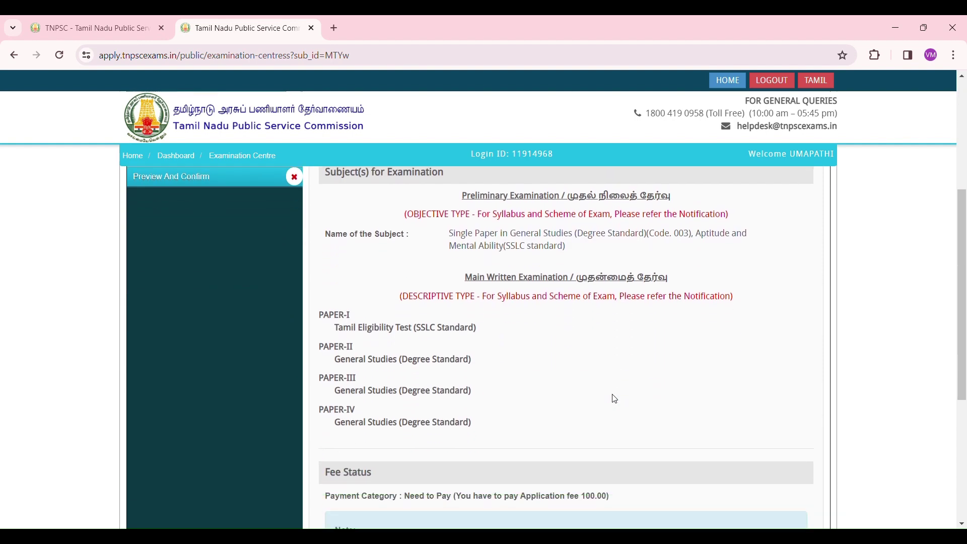
Review the subjects and the 100.00 fee status, then tick the examination centre certification.
{"action": "scroll", "coordinate": [615, 399], "scroll_direction": "up", "scroll_amount": 1}
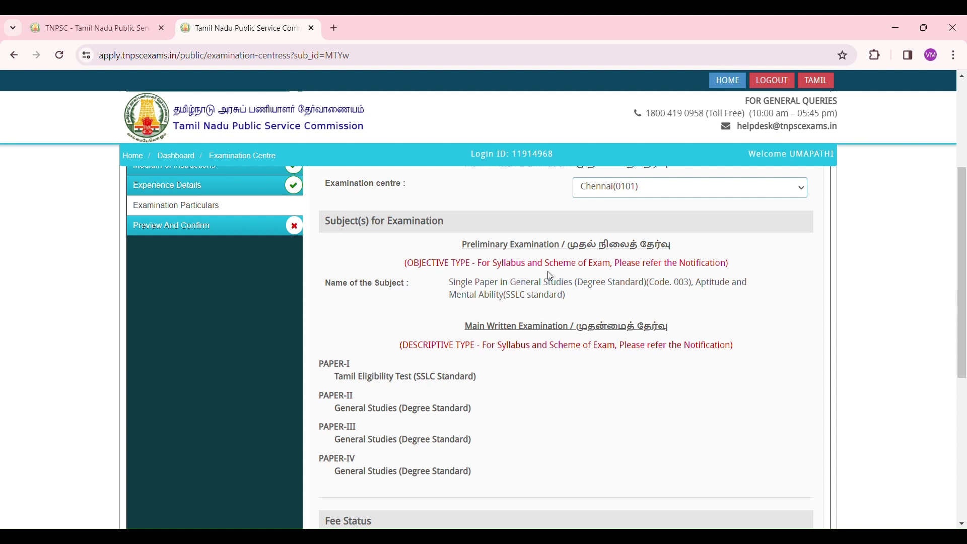
{"action": "scroll", "coordinate": [600, 305], "scroll_direction": "down", "scroll_amount": 1}
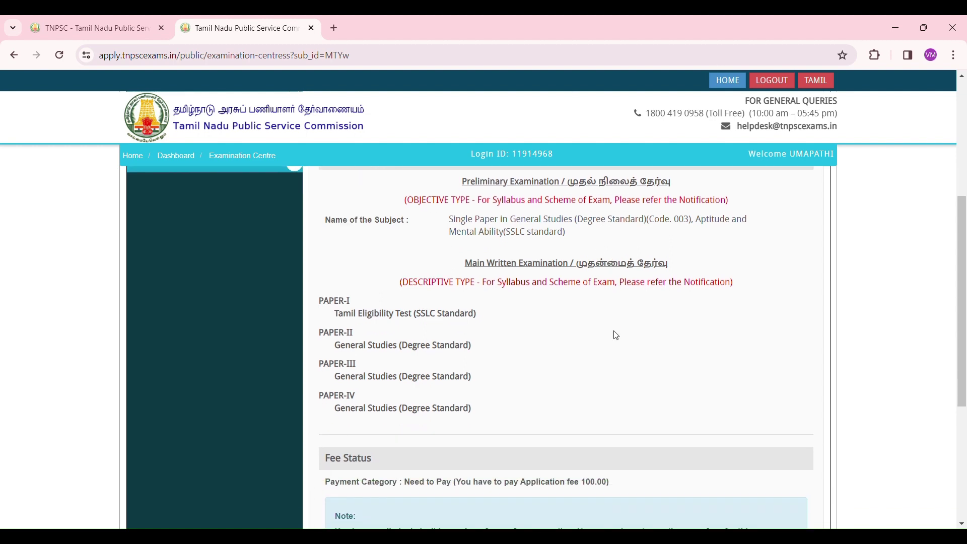
{"action": "scroll", "coordinate": [615, 332], "scroll_direction": "down", "scroll_amount": 5}
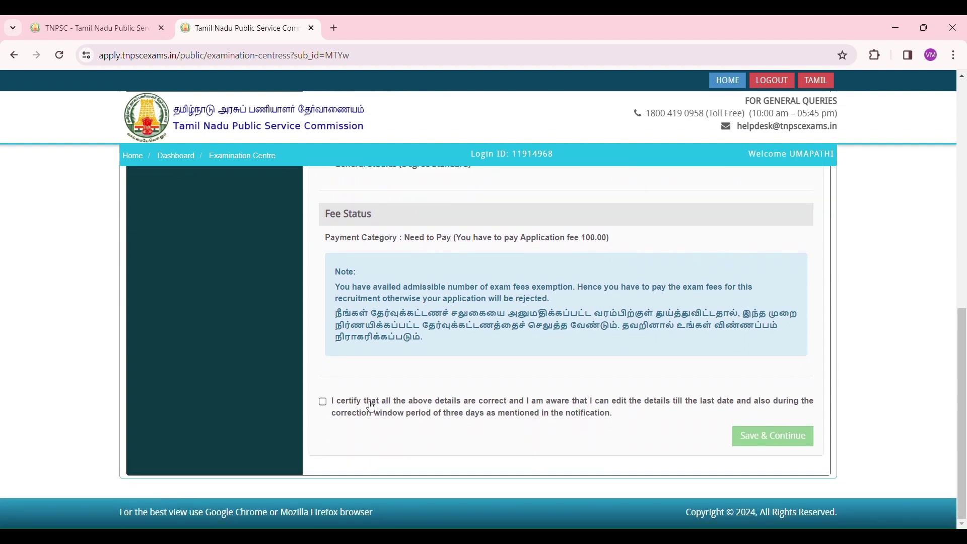
{"action": "left_click", "coordinate": [324, 403]}
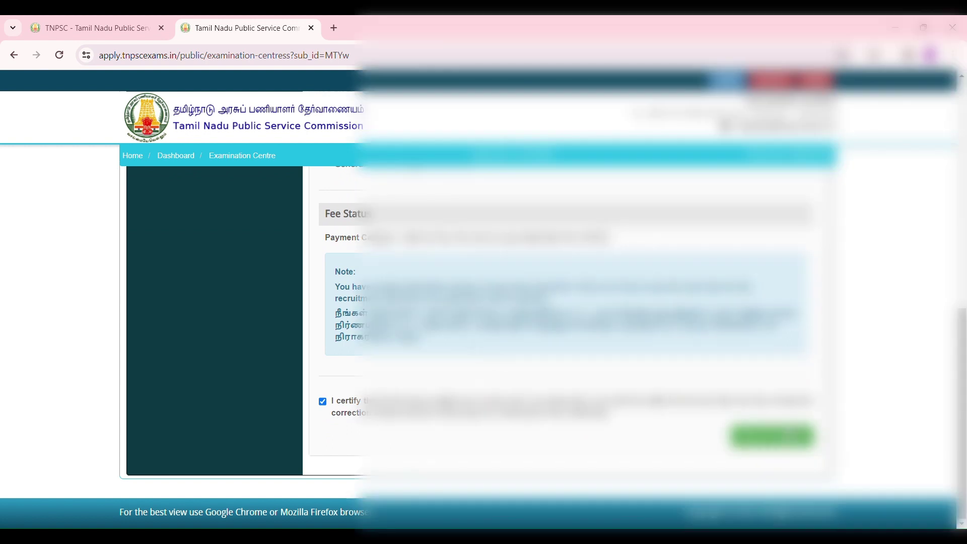
Save the examination centre details and open the application preview.
{"action": "left_click", "coordinate": [786, 436]}
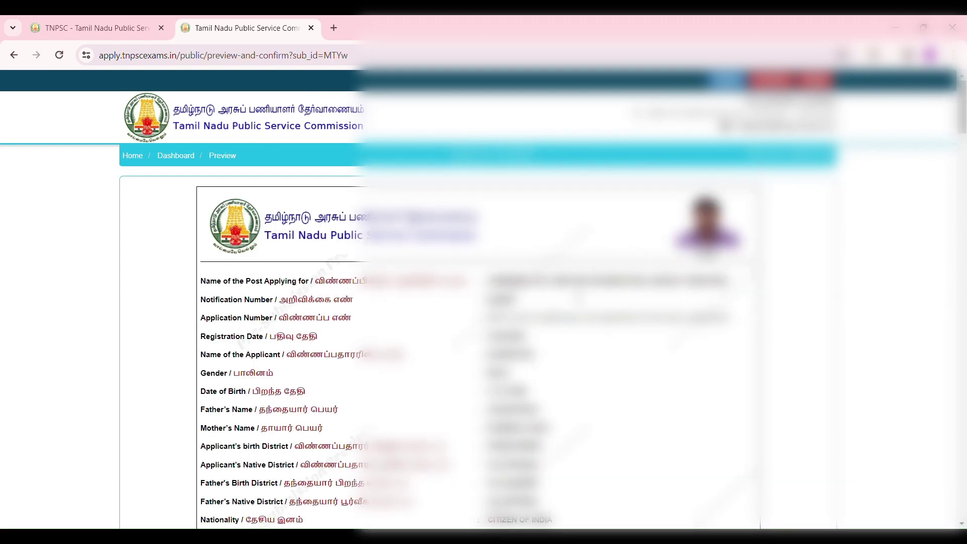
{"action": "scroll", "coordinate": [570, 377], "scroll_direction": "down", "scroll_amount": 10}
{"action": "scroll", "coordinate": [579, 293], "scroll_direction": "down", "scroll_amount": 15}
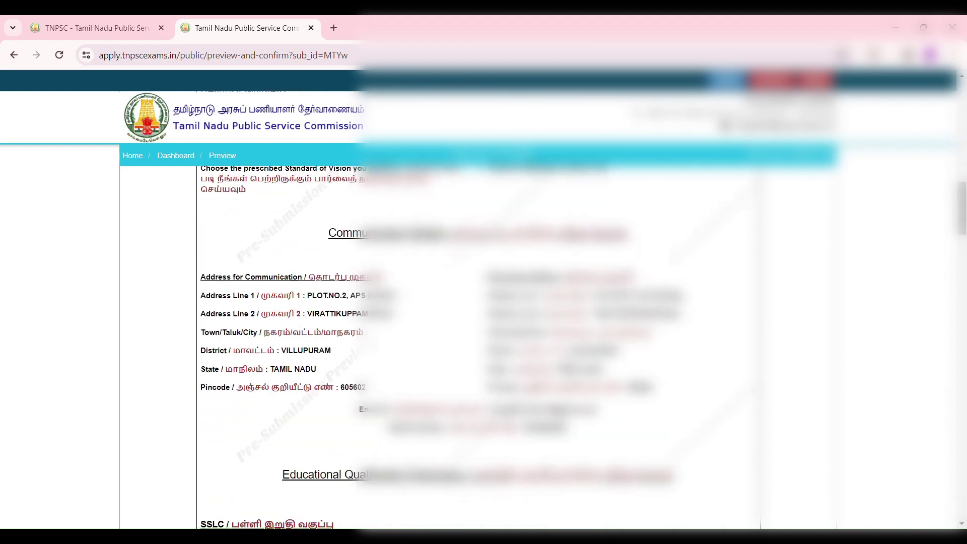
{"action": "scroll", "coordinate": [577, 293], "scroll_direction": "down", "scroll_amount": 15}
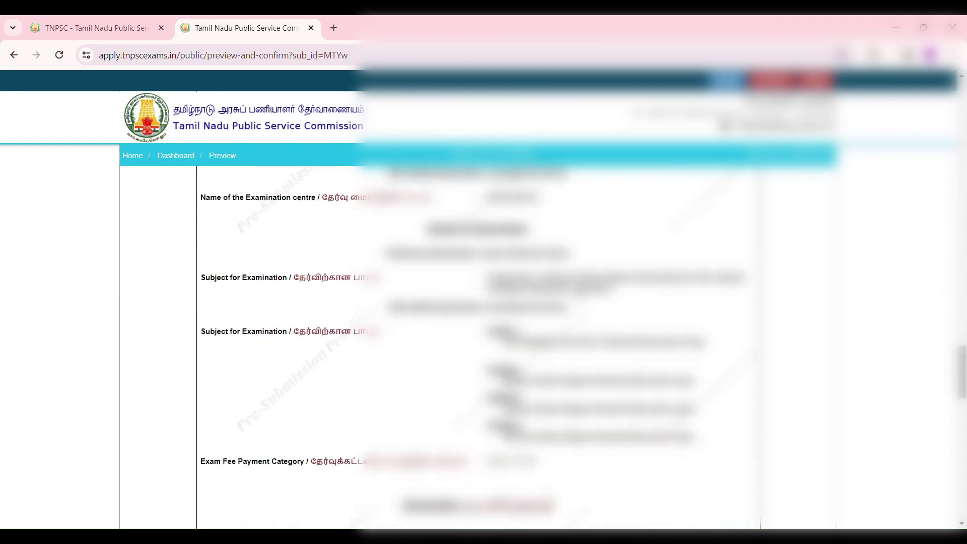
{"action": "scroll", "coordinate": [478, 348], "scroll_direction": "up", "scroll_amount": 4}
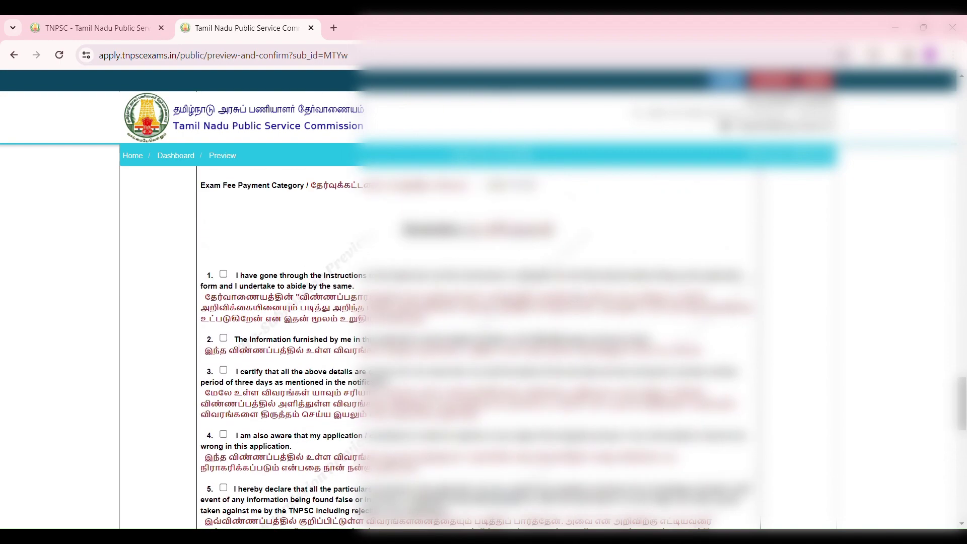
Tick declarations 1 through 8 on the preview page.
{"action": "left_click", "coordinate": [224, 275]}
{"action": "left_click", "coordinate": [225, 339]}
{"action": "left_click", "coordinate": [224, 371]}
{"action": "left_click", "coordinate": [223, 434]}
{"action": "scroll", "coordinate": [228, 433], "scroll_direction": "down", "scroll_amount": 4}
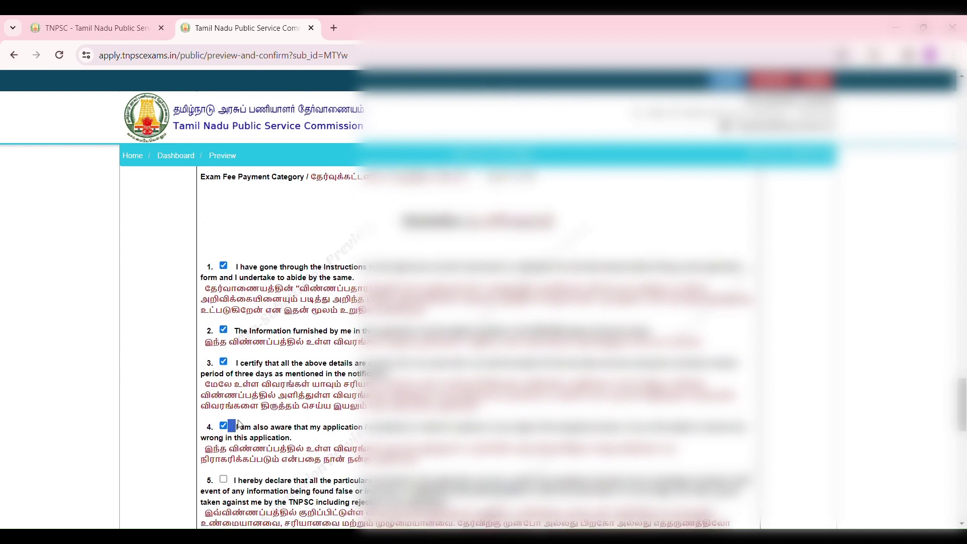
{"action": "left_click", "coordinate": [223, 300]}
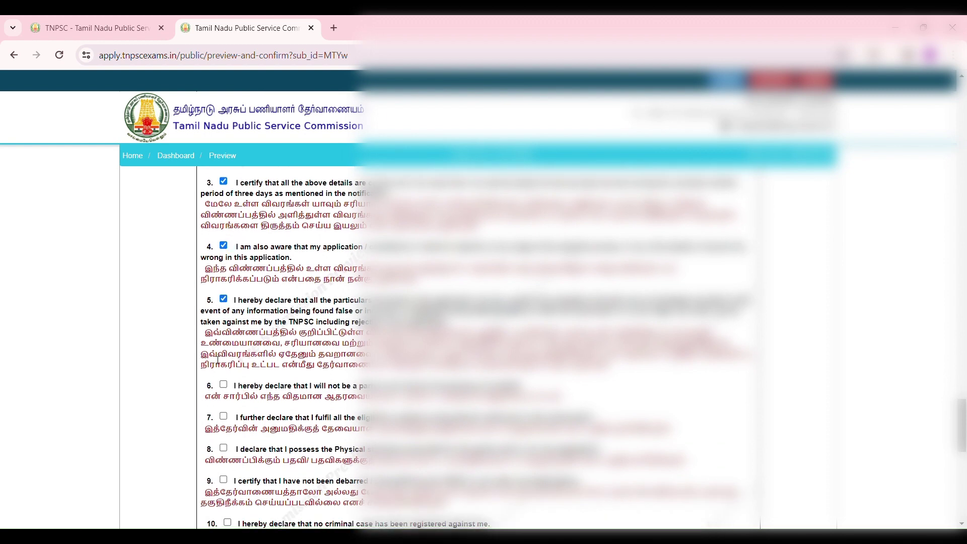
{"action": "left_click", "coordinate": [223, 385]}
{"action": "left_click", "coordinate": [224, 417]}
{"action": "left_click", "coordinate": [223, 448]}
Tick declarations 9 through 16 and the 'I CONFIRM THE ABOVE' box.
{"action": "scroll", "coordinate": [262, 415], "scroll_direction": "down", "scroll_amount": 2}
{"action": "scroll", "coordinate": [267, 412], "scroll_direction": "down", "scroll_amount": 1}
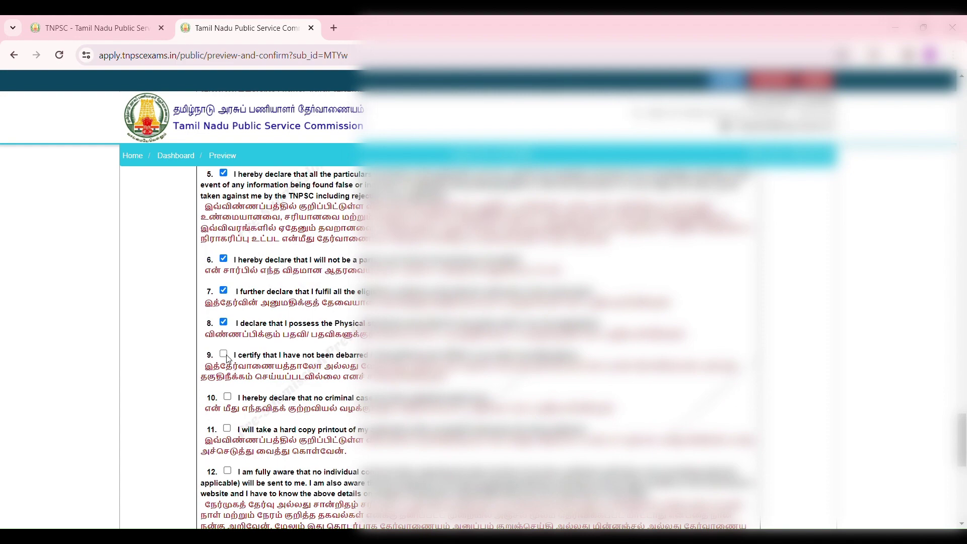
{"action": "left_click", "coordinate": [224, 354]}
{"action": "left_click", "coordinate": [227, 397]}
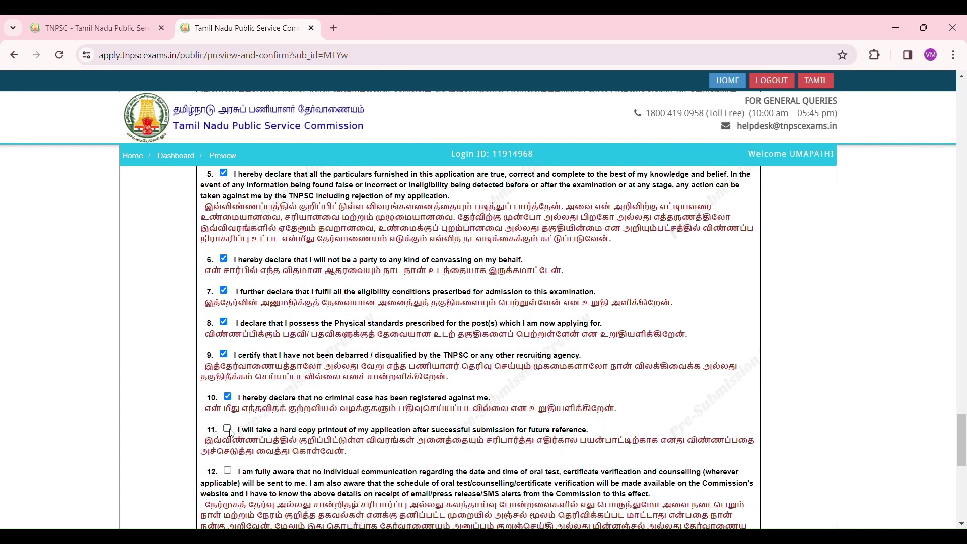
{"action": "left_click", "coordinate": [227, 429]}
{"action": "left_click", "coordinate": [227, 470]}
{"action": "scroll", "coordinate": [229, 468], "scroll_direction": "down", "scroll_amount": 4}
{"action": "left_click", "coordinate": [227, 389]}
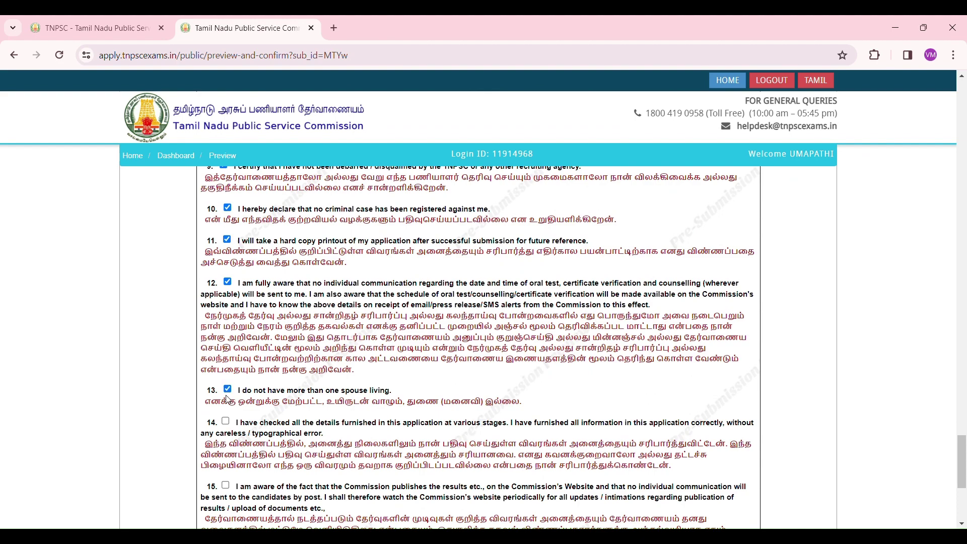
{"action": "left_click", "coordinate": [225, 421]}
{"action": "left_click", "coordinate": [225, 486]}
{"action": "scroll", "coordinate": [229, 488], "scroll_direction": "down", "scroll_amount": 5}
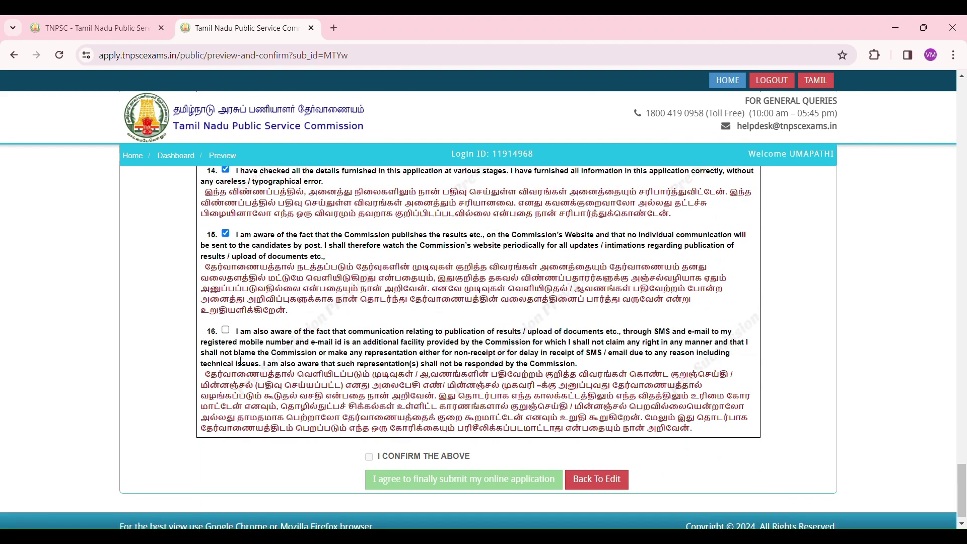
{"action": "left_click", "coordinate": [226, 331]}
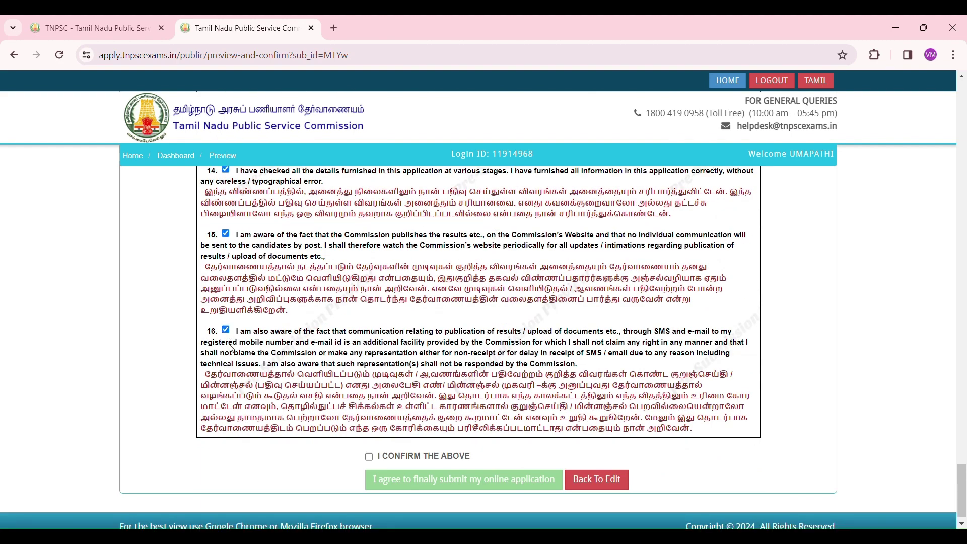
{"action": "left_click", "coordinate": [369, 457]}
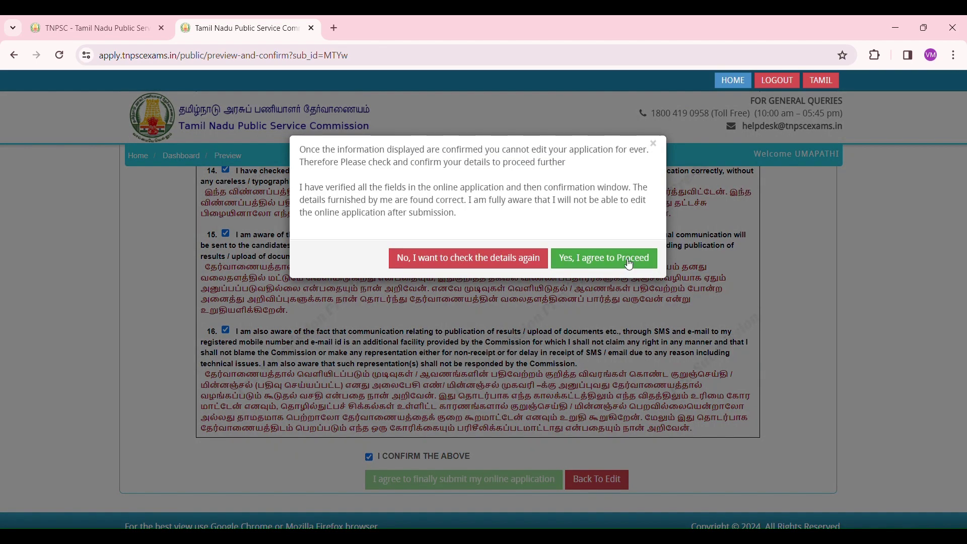
Accept both 'Yes, I agree to Proceed' prompts and choose to finally submit the application.
{"action": "left_click", "coordinate": [630, 263]}
{"action": "left_click", "coordinate": [626, 246]}
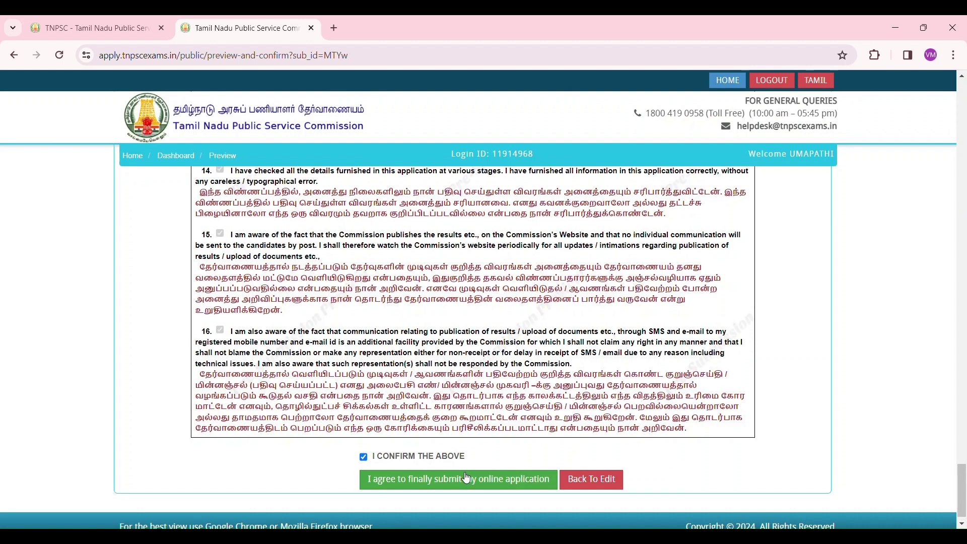
{"action": "left_click", "coordinate": [466, 477]}
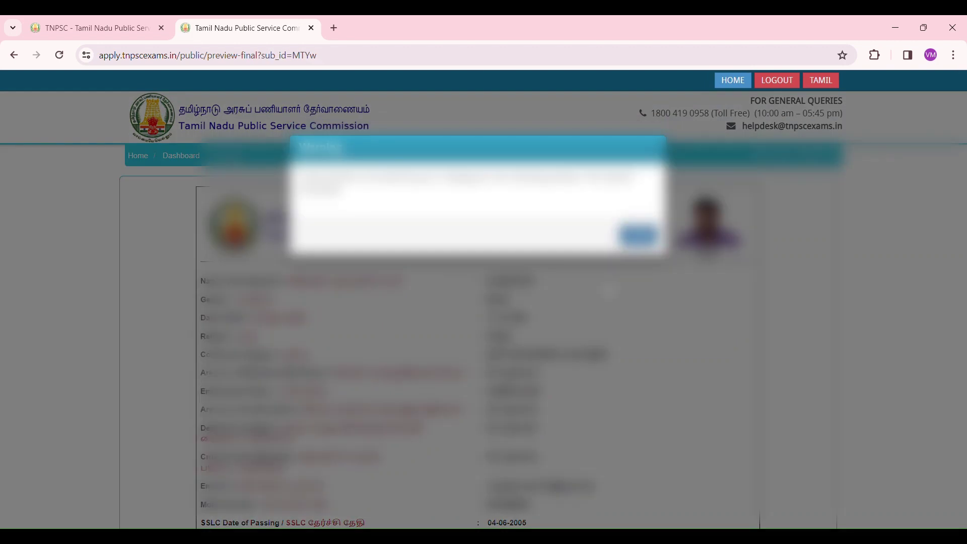
{"action": "left_click", "coordinate": [639, 236]}
Tick and confirm the final submission declaration, agreeing to proceed.
{"action": "scroll", "coordinate": [589, 277], "scroll_direction": "down", "scroll_amount": 8}
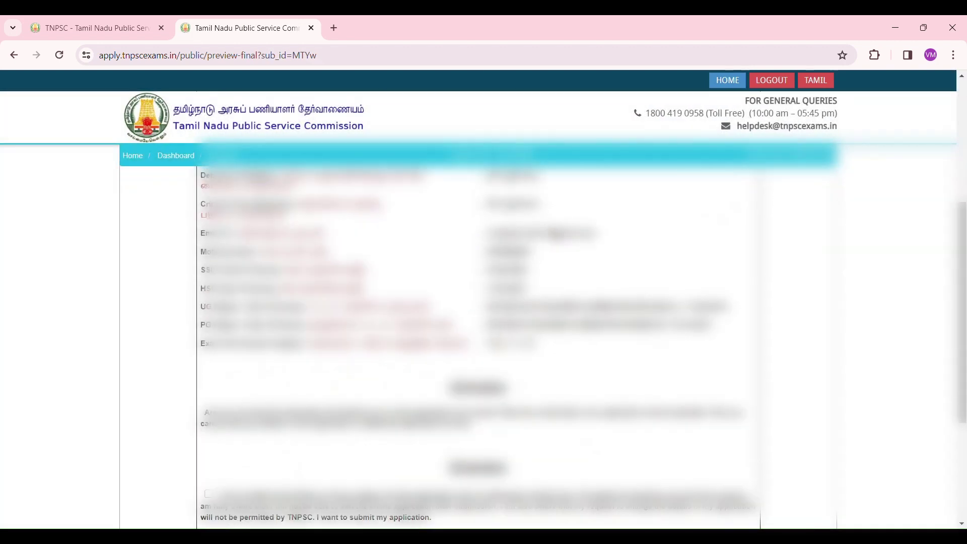
{"action": "left_click", "coordinate": [208, 296]}
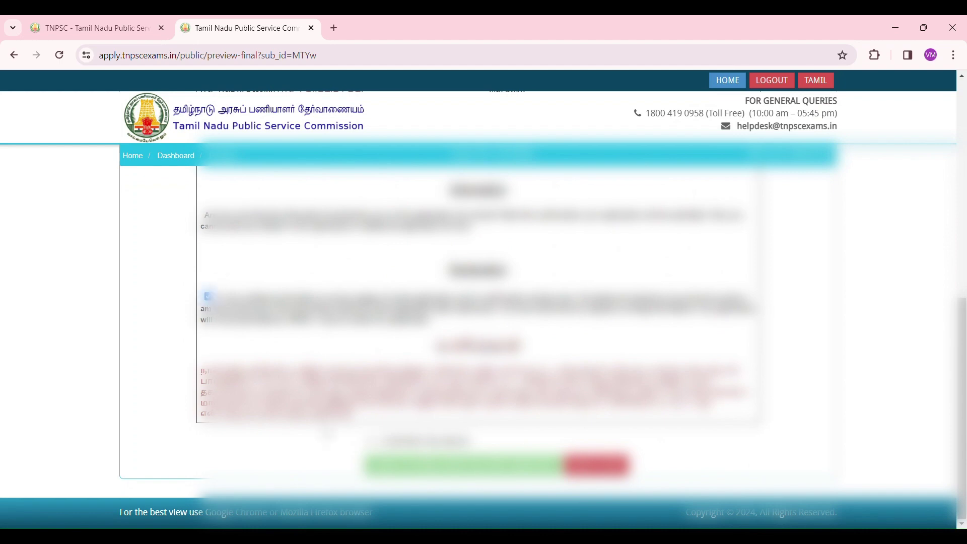
{"action": "left_click", "coordinate": [371, 443]}
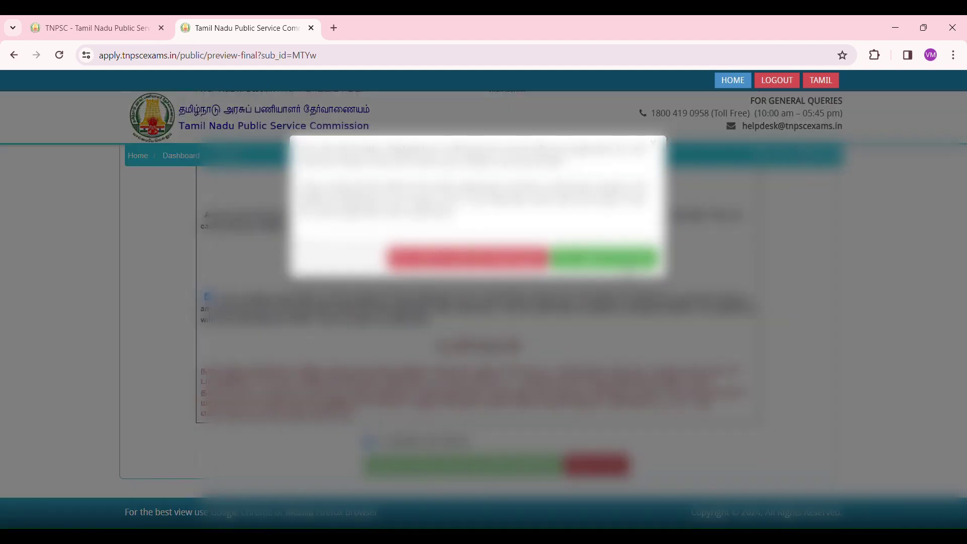
{"action": "left_click", "coordinate": [622, 262]}
Tick the declaration in the final preview and submit the application to reach payment.
{"action": "left_click", "coordinate": [496, 468]}
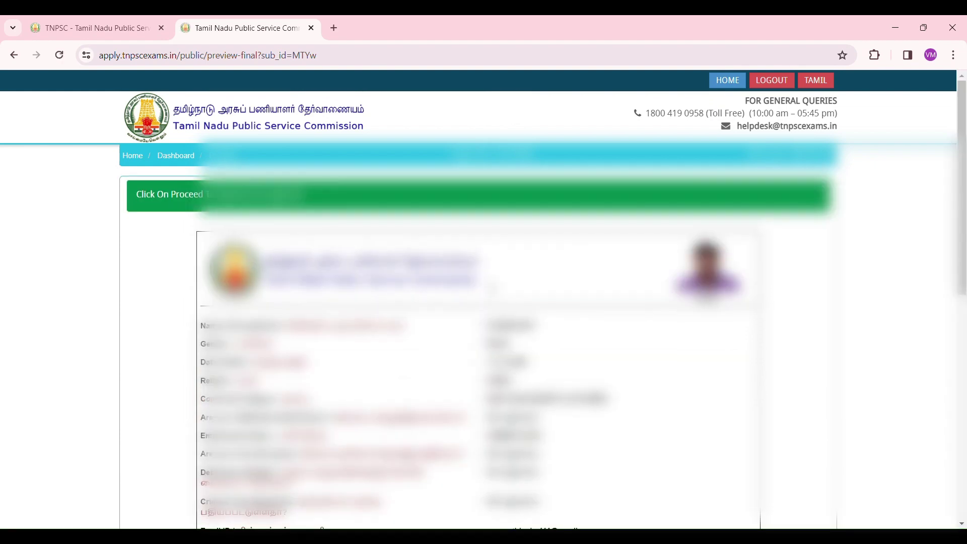
{"action": "scroll", "coordinate": [365, 388], "scroll_direction": "down", "scroll_amount": 10}
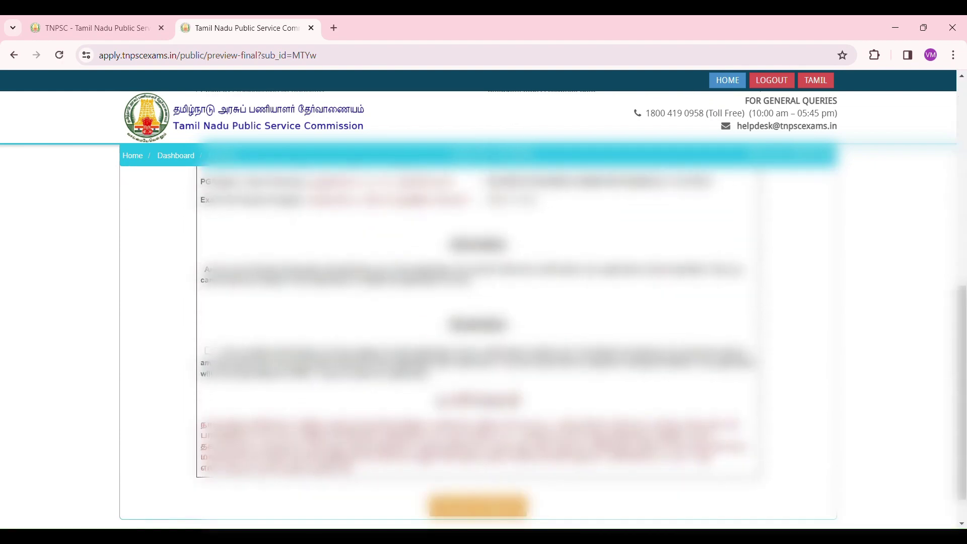
{"action": "left_click", "coordinate": [208, 351]}
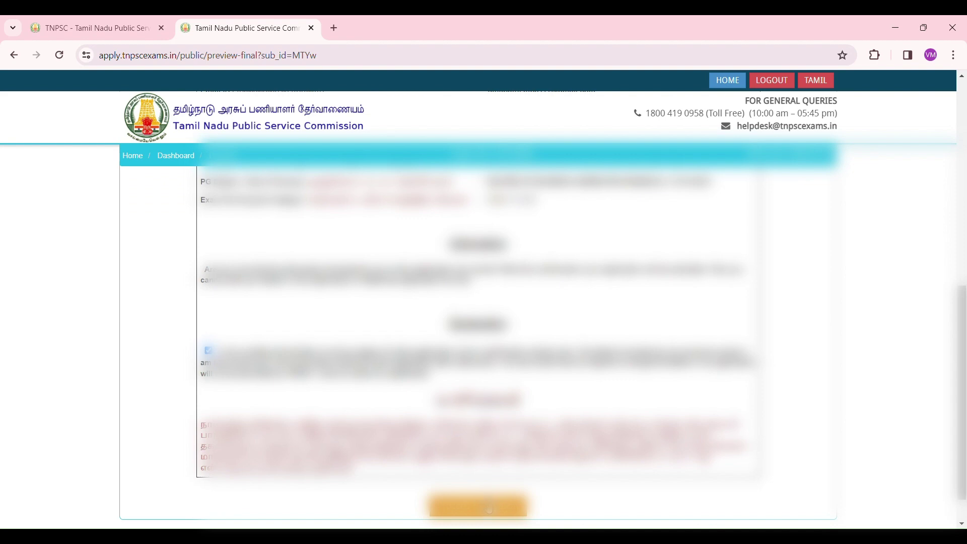
{"action": "left_click", "coordinate": [489, 509]}
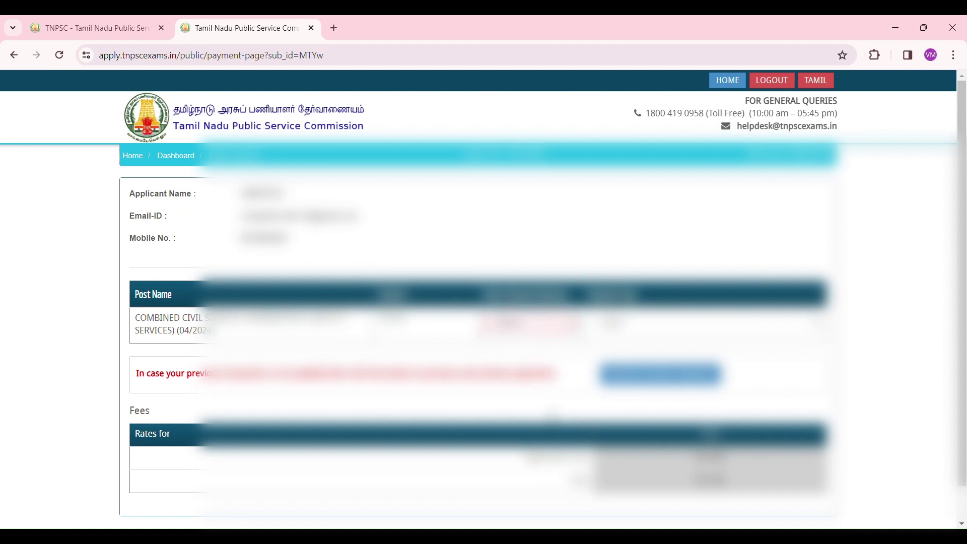
Leave the Make Payment page via the Dashboard breadcrumb to reach the candidate dashboard.
{"action": "scroll", "coordinate": [484, 302], "scroll_direction": "down", "scroll_amount": 1}
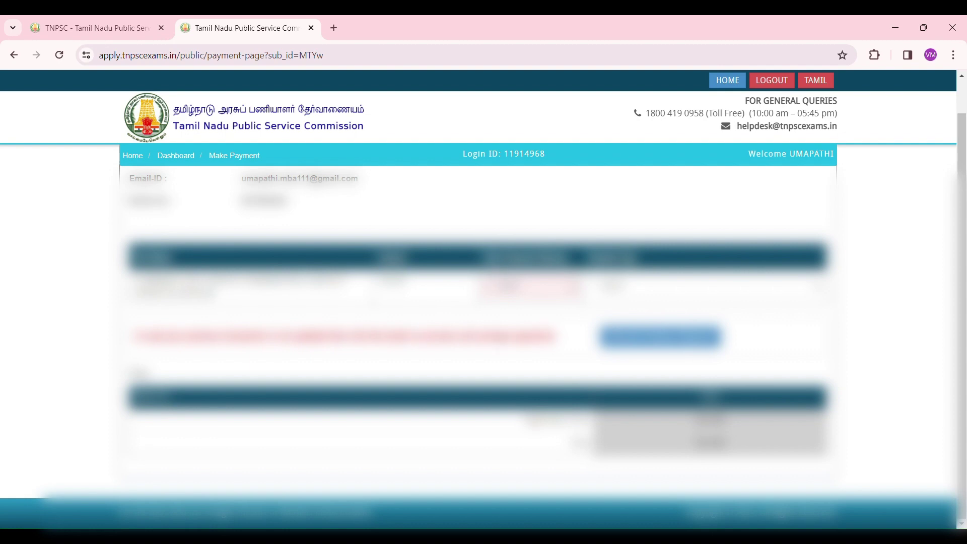
{"action": "scroll", "coordinate": [483, 302], "scroll_direction": "up", "scroll_amount": 1}
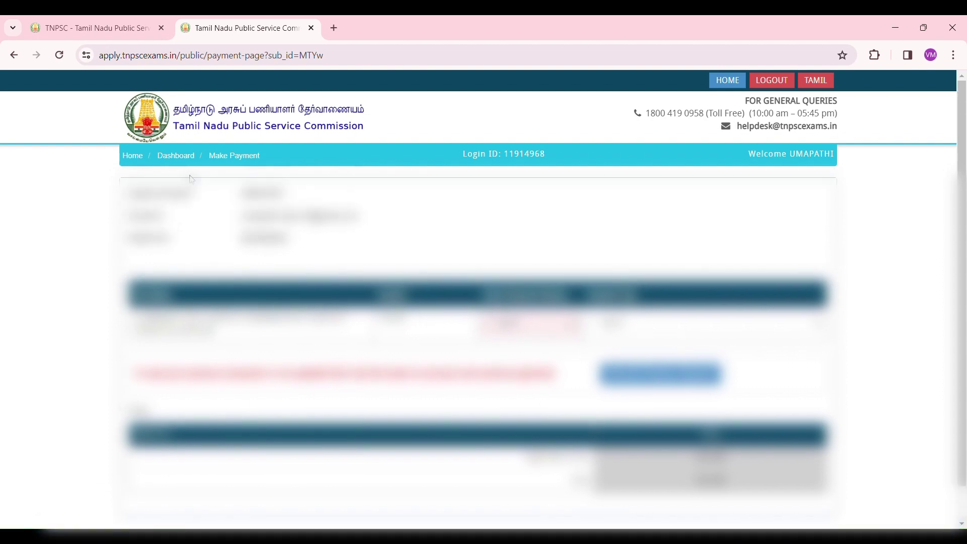
{"action": "left_click", "coordinate": [183, 164]}
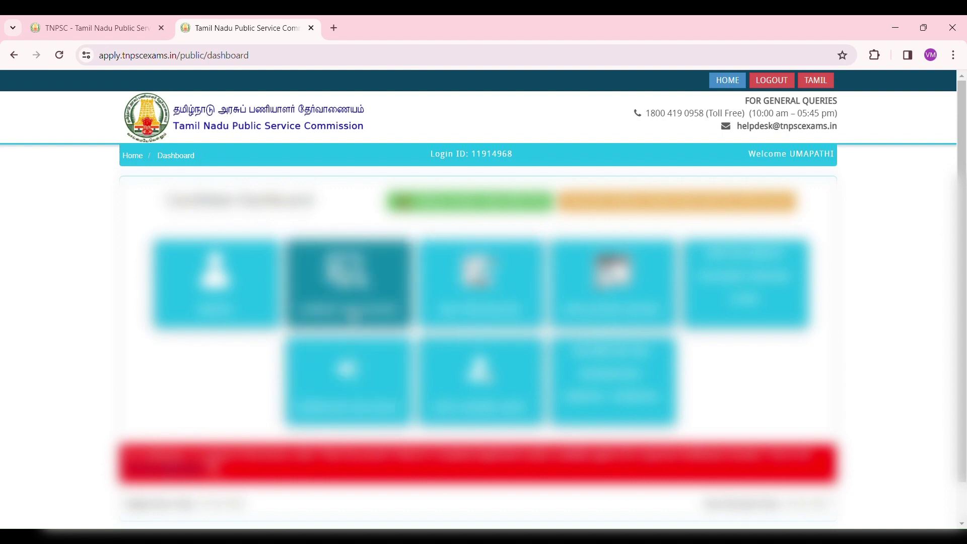
Open My Application and inspect the application rows and their statuses, including Group I.
{"action": "left_click", "coordinate": [352, 317]}
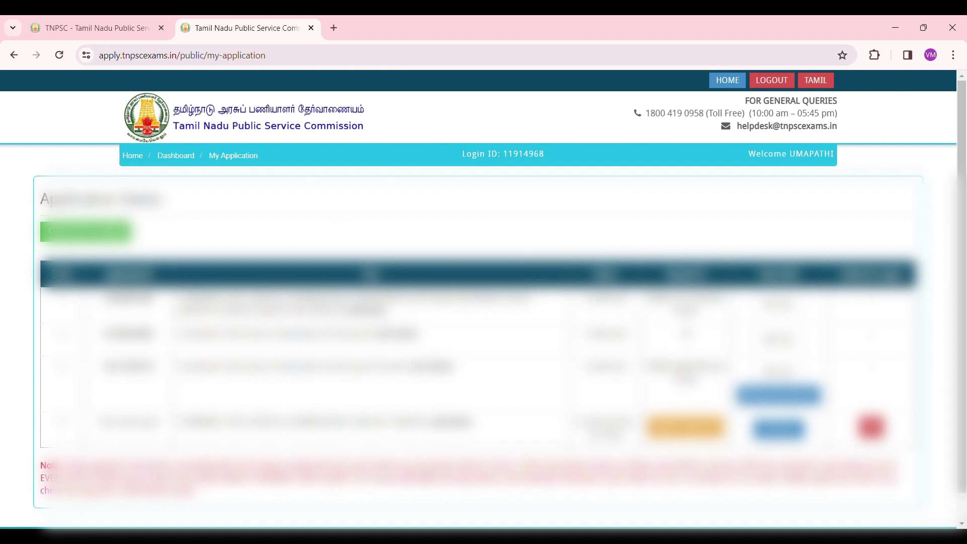
{"action": "left_click_drag", "start_coordinate": [464, 424], "coordinate": [412, 426]}
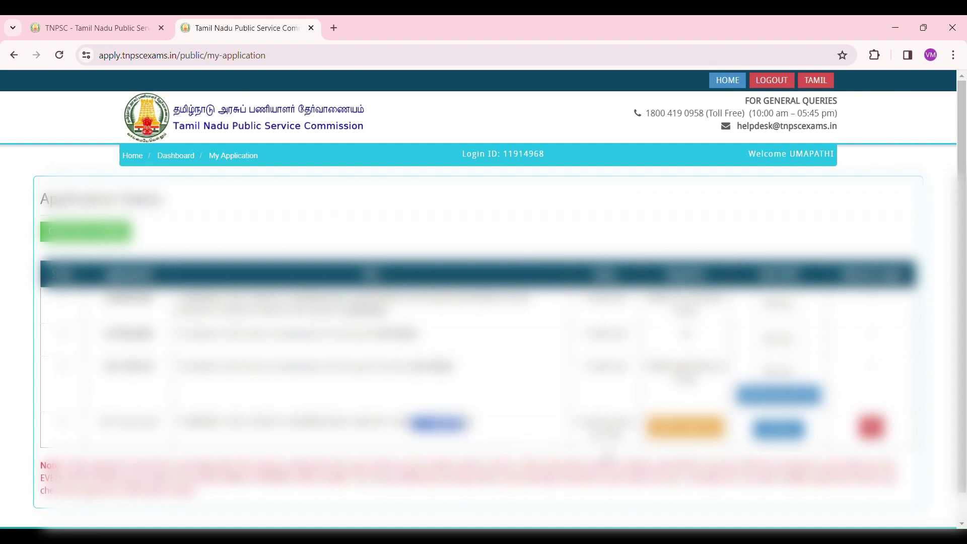
{"action": "left_click_drag", "start_coordinate": [584, 423], "coordinate": [601, 424]}
{"action": "left_click", "coordinate": [606, 446]}
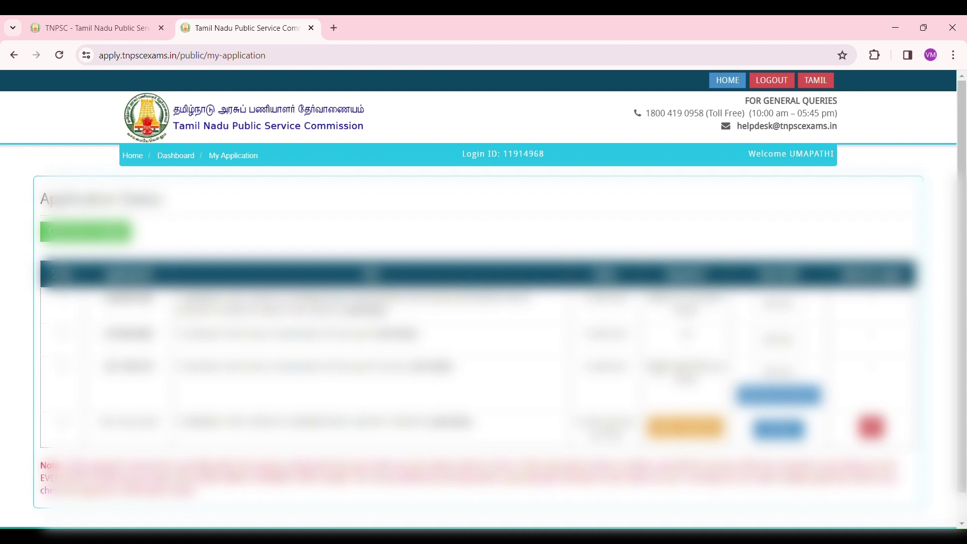
{"action": "left_click_drag", "start_coordinate": [649, 367], "coordinate": [684, 369]}
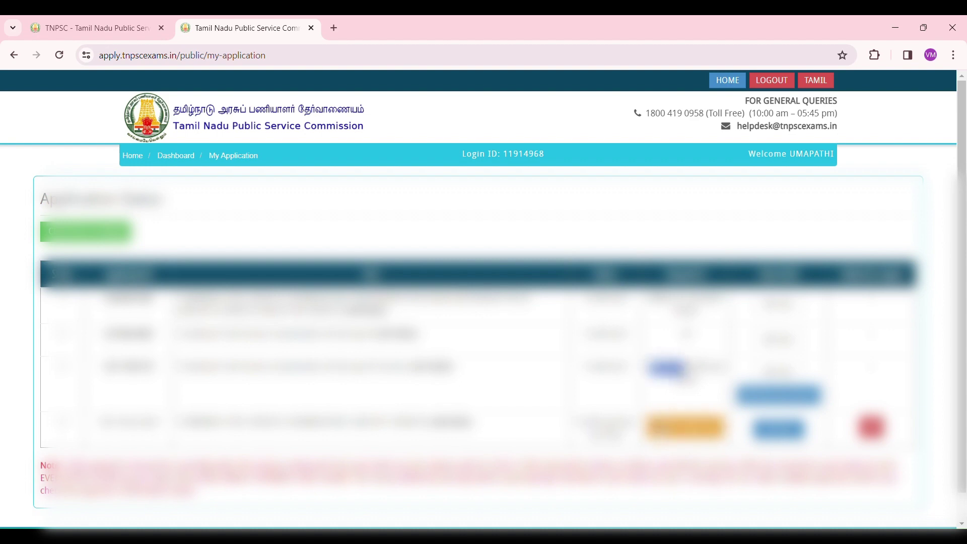
{"action": "left_click", "coordinate": [657, 395]}
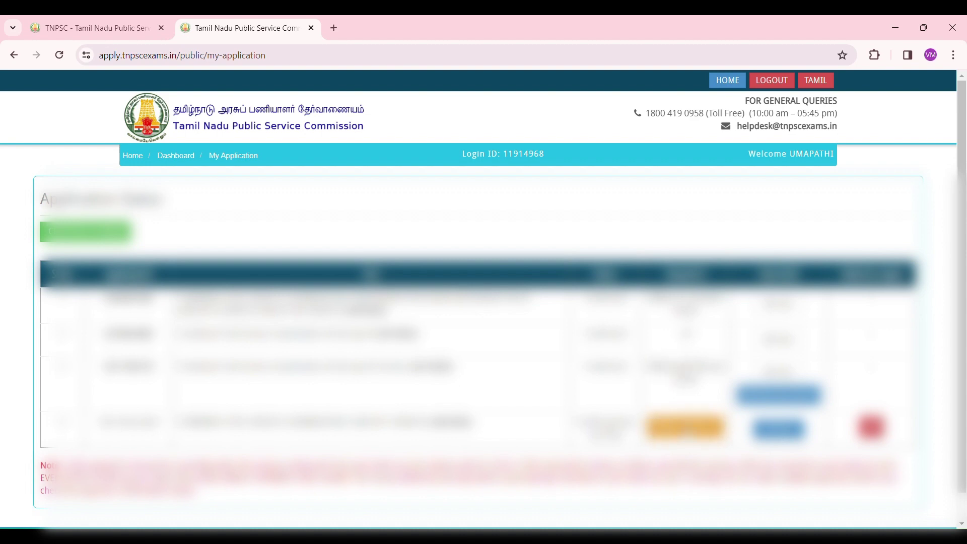